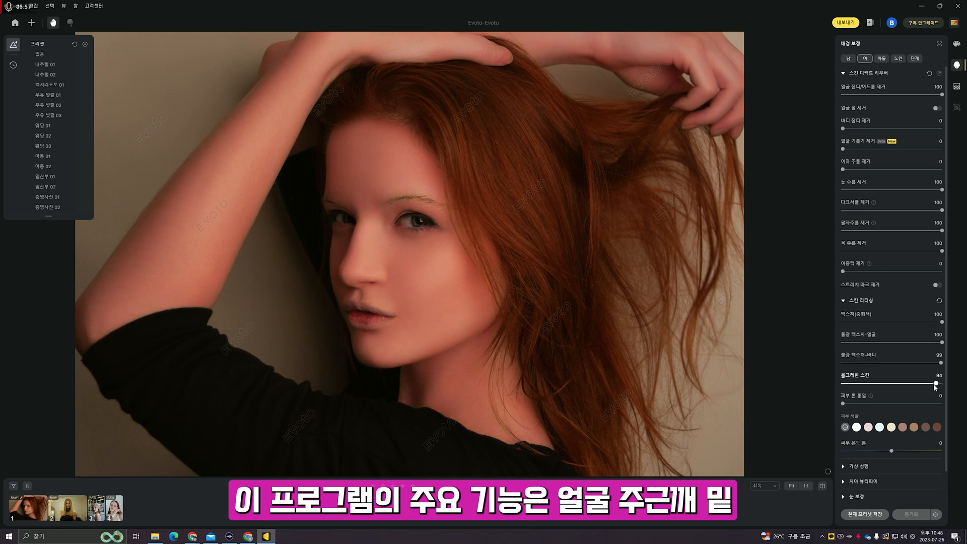
- Lower rosy skin, set body gloss texture to 0, make the background plain black, and sync the edits
left_click_drag(936, 383, 845, 384)
left_click_drag(941, 363, 842, 363)
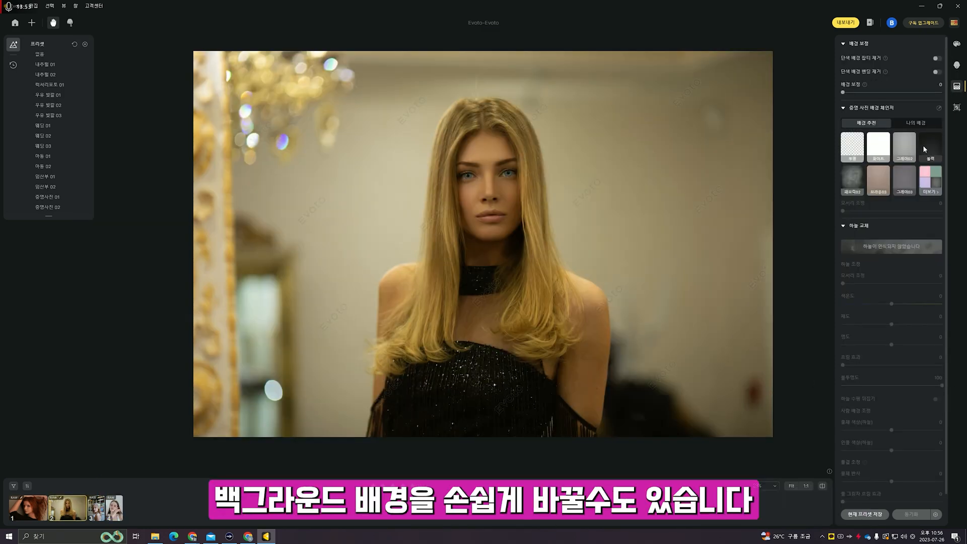
left_click(923, 145)
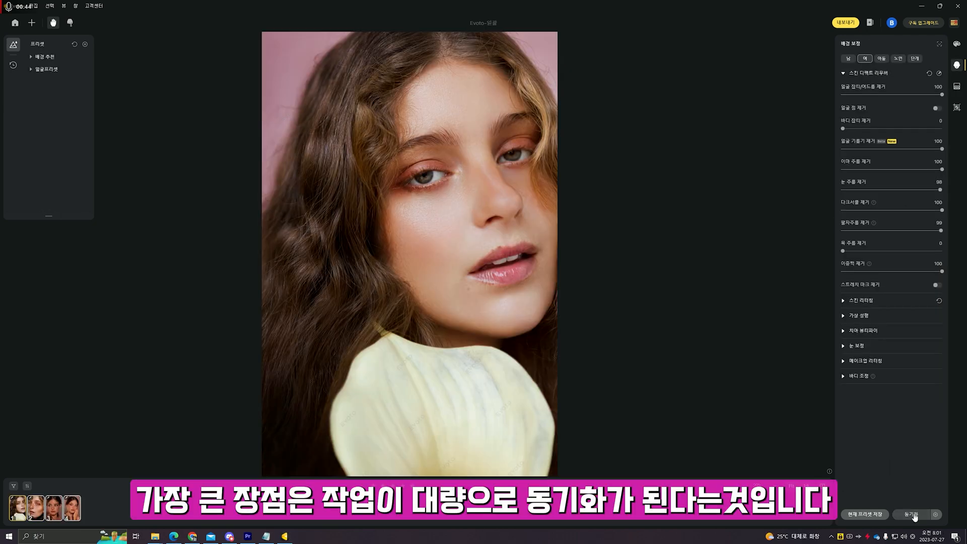
left_click(912, 515)
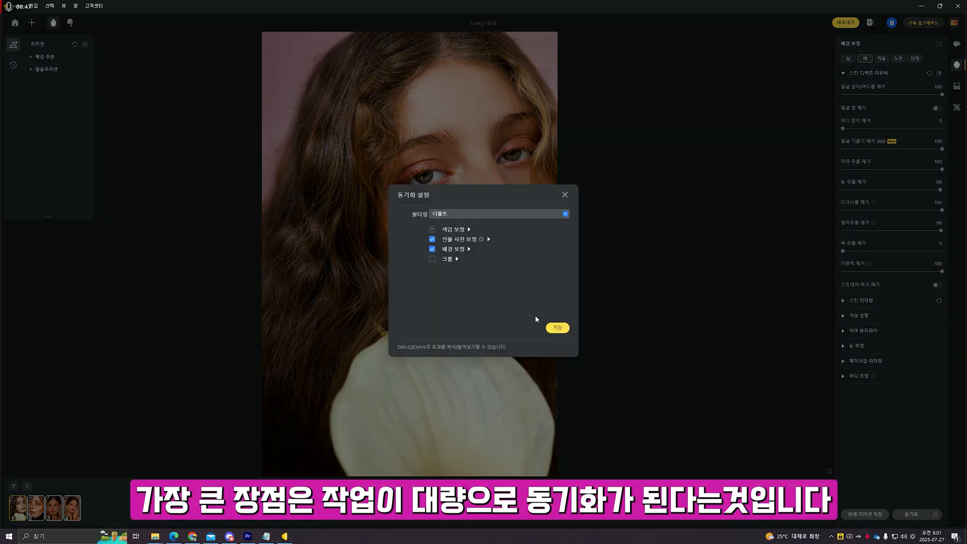
left_click(557, 329)
- Check the synced retouch on each photo, then open the Evoto link from the video description
left_click(69, 511)
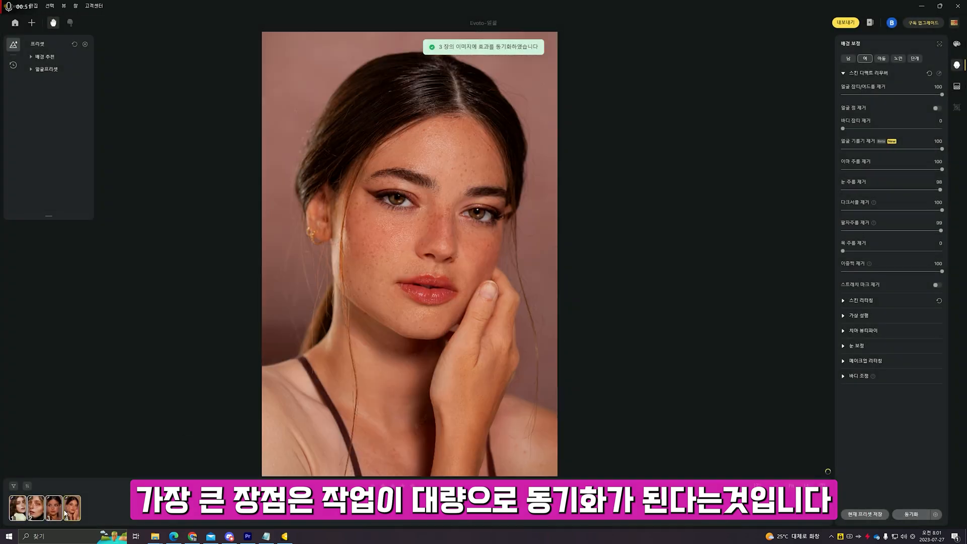
left_click(56, 512)
left_click(38, 509)
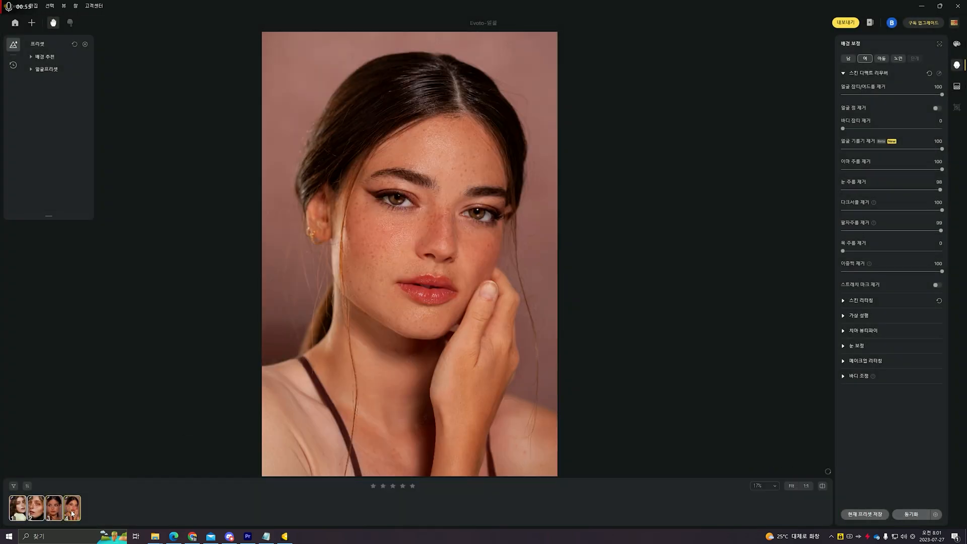
left_click(76, 504)
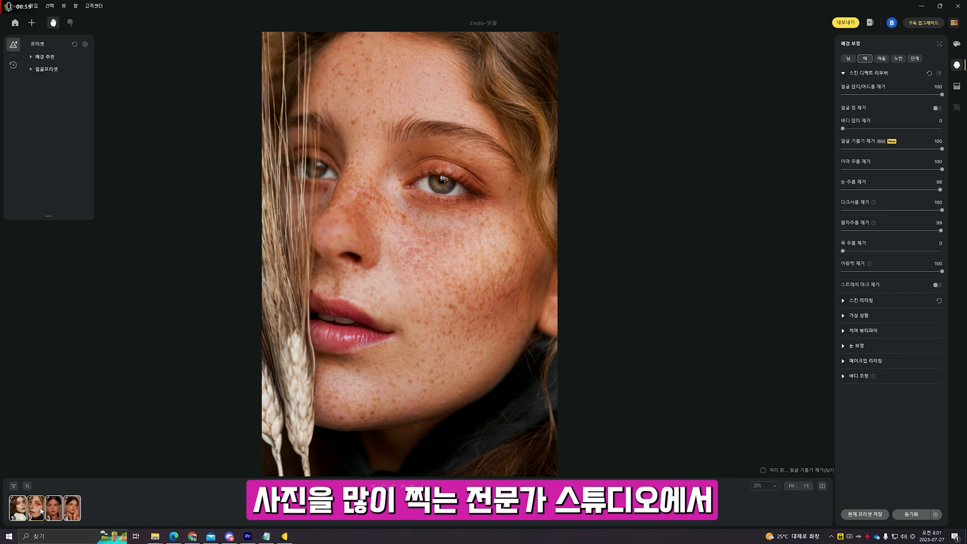
left_click(36, 510)
left_click(19, 510)
left_click(36, 512)
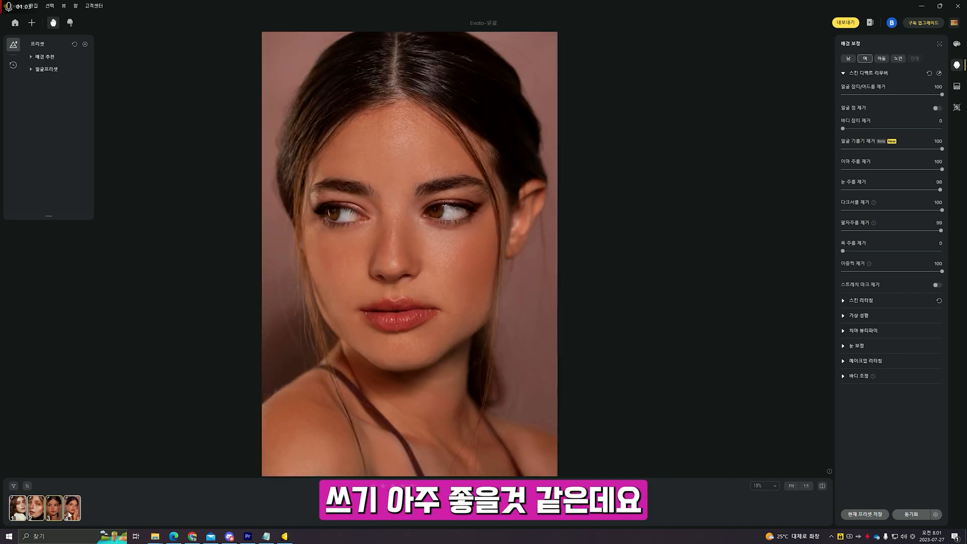
left_click(18, 510)
left_click(37, 512)
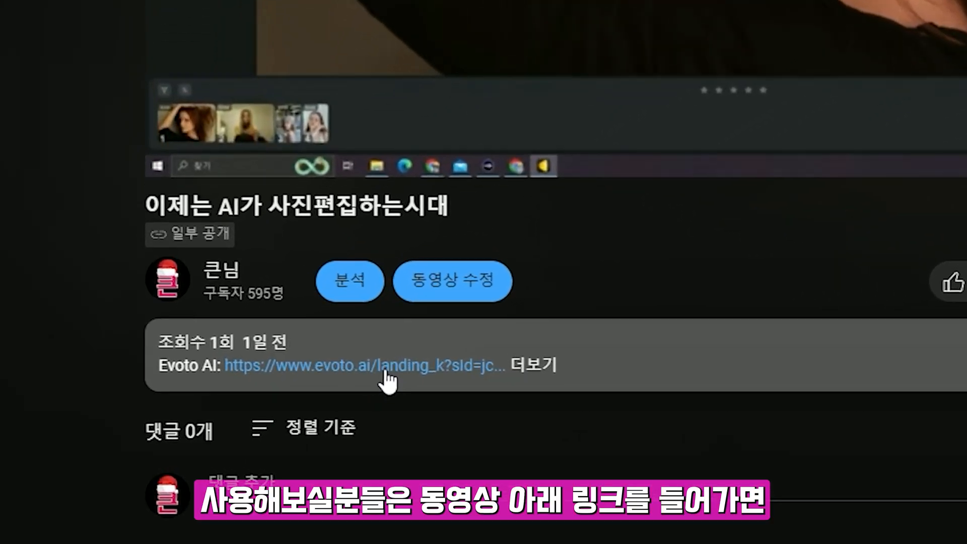
left_click(385, 373)
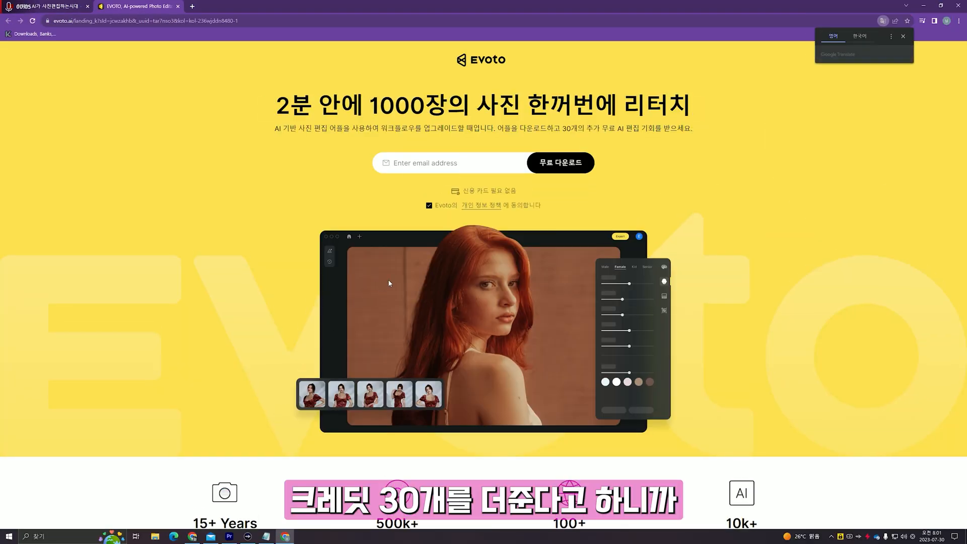
- Request the free Evoto download (무료 다운로드) on the Korean landing page
left_click(570, 163)
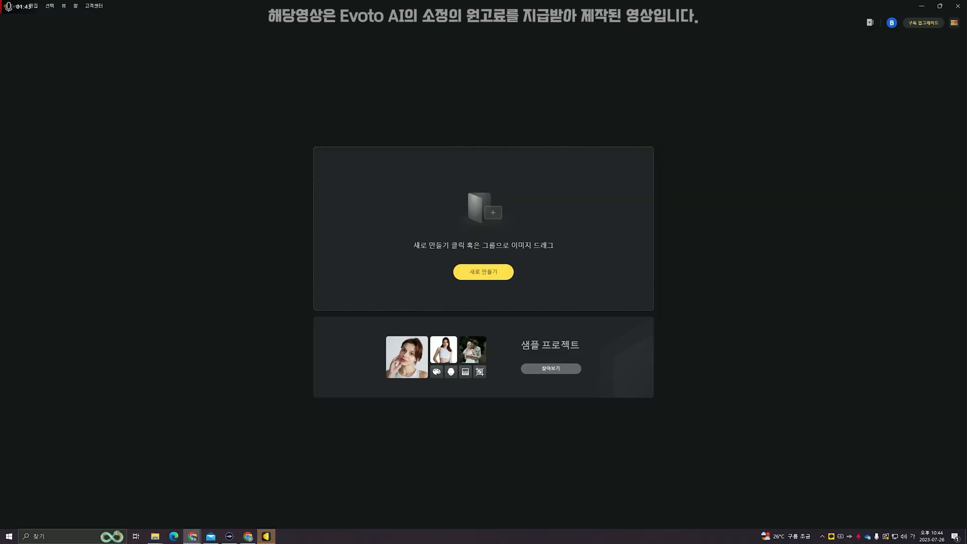
- Create a new project named Evoto and import a folder of portrait images into it
left_click(501, 273)
type("ㅌ")
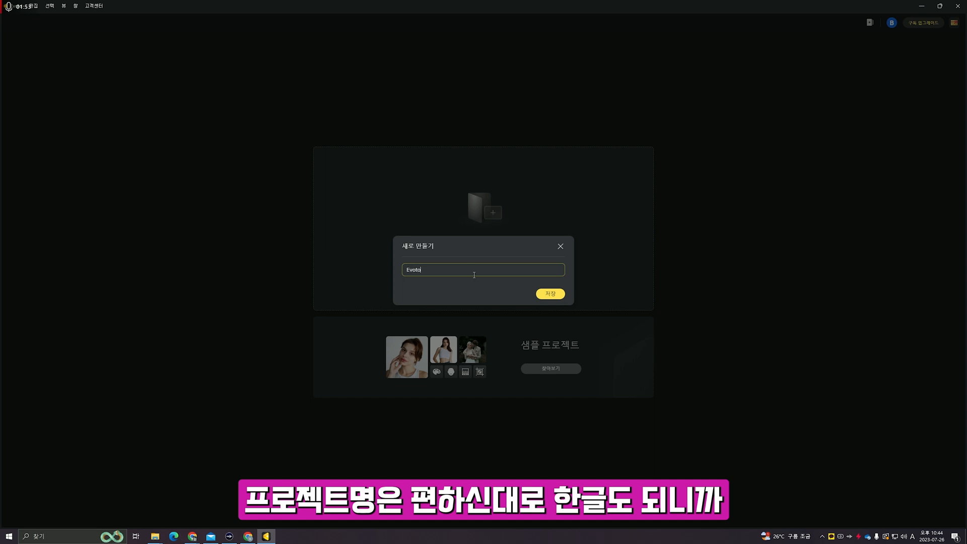
key("Return")
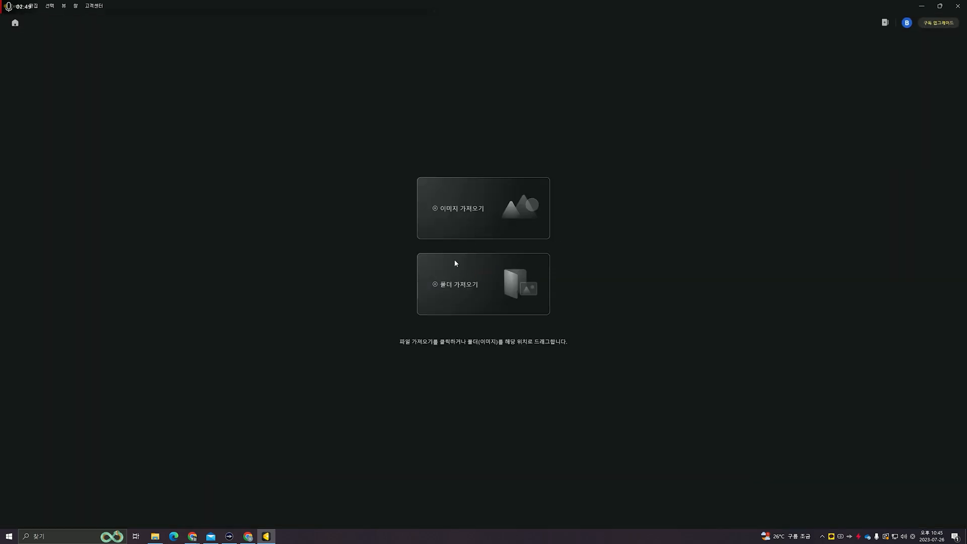
left_click(455, 262)
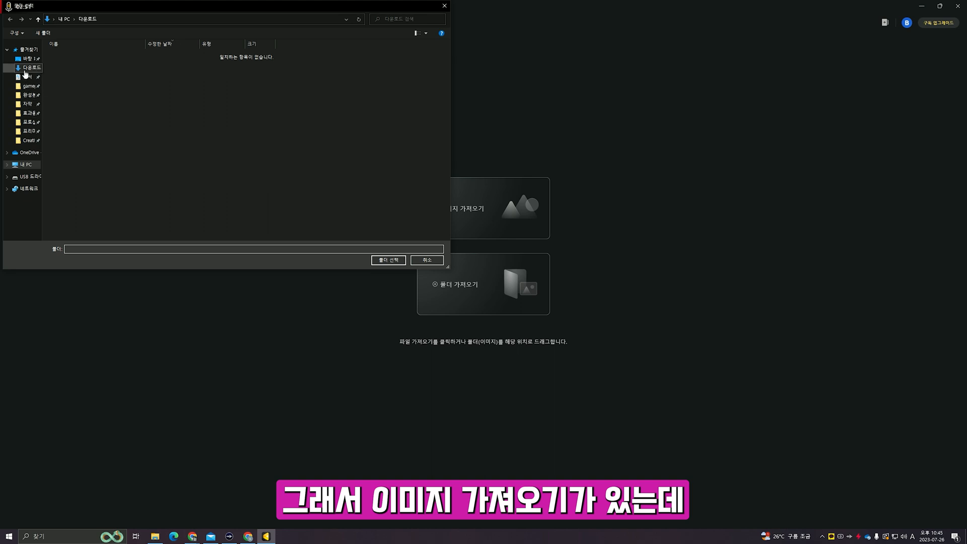
left_click(388, 261)
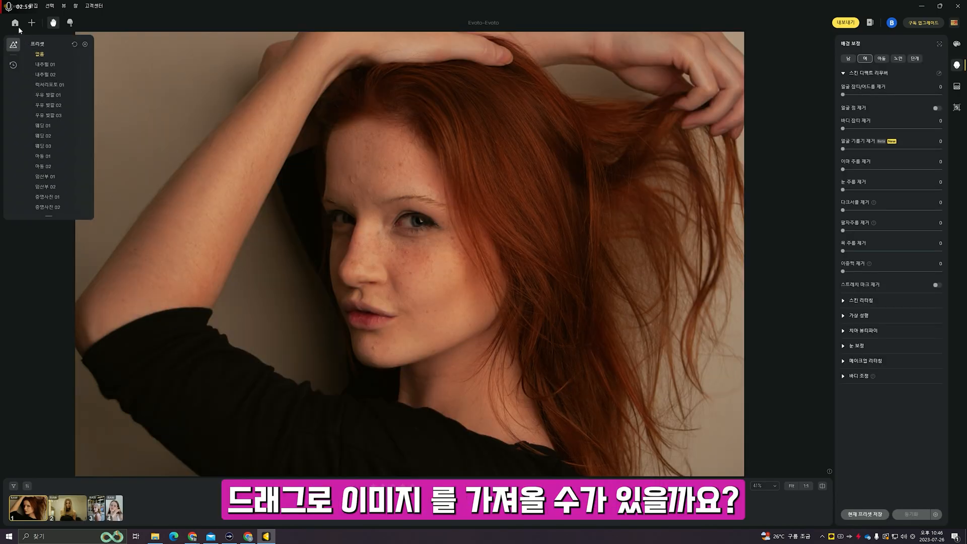
- Drag the four raw photos from the Downloads window into the project's image import area
left_click(15, 6)
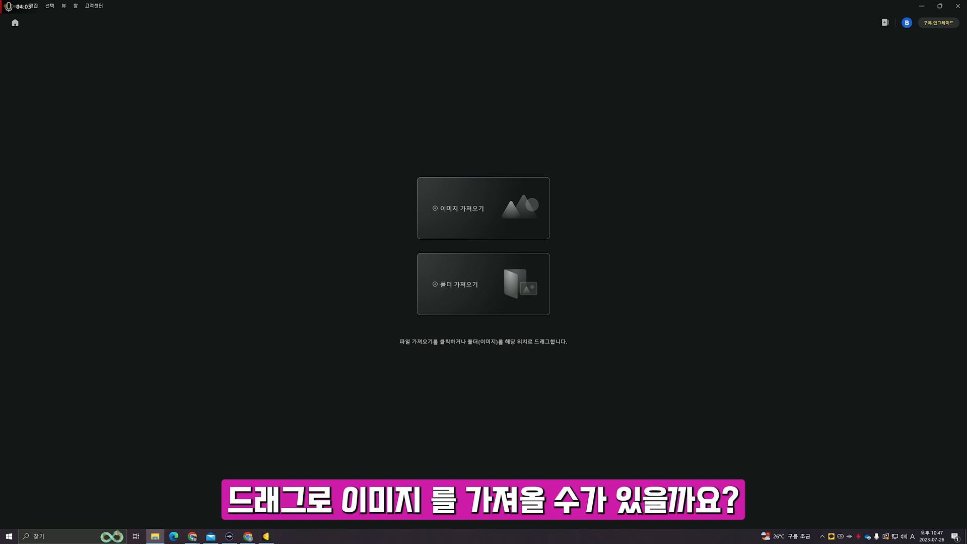
left_click_drag(966, 255, 773, 261)
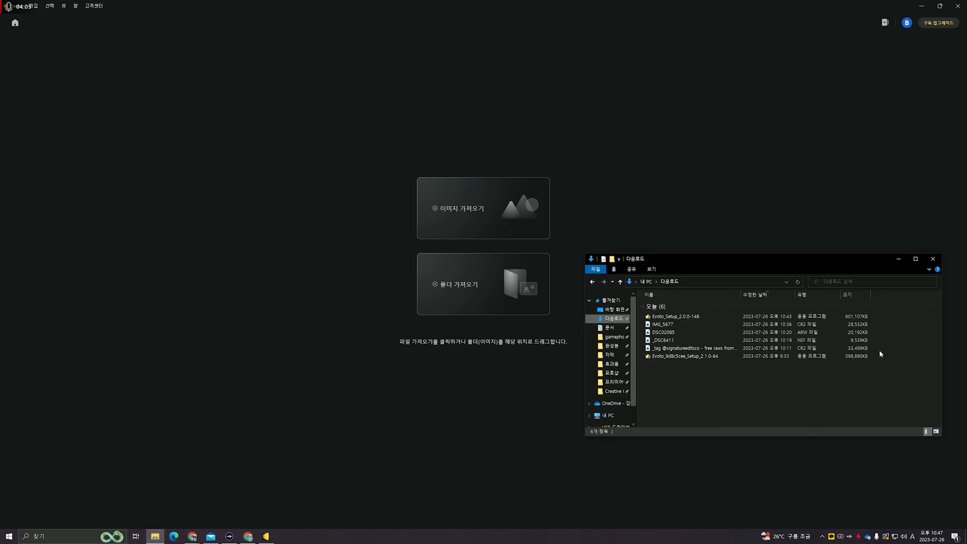
left_click_drag(878, 350, 872, 322)
left_click_drag(488, 290, 462, 213)
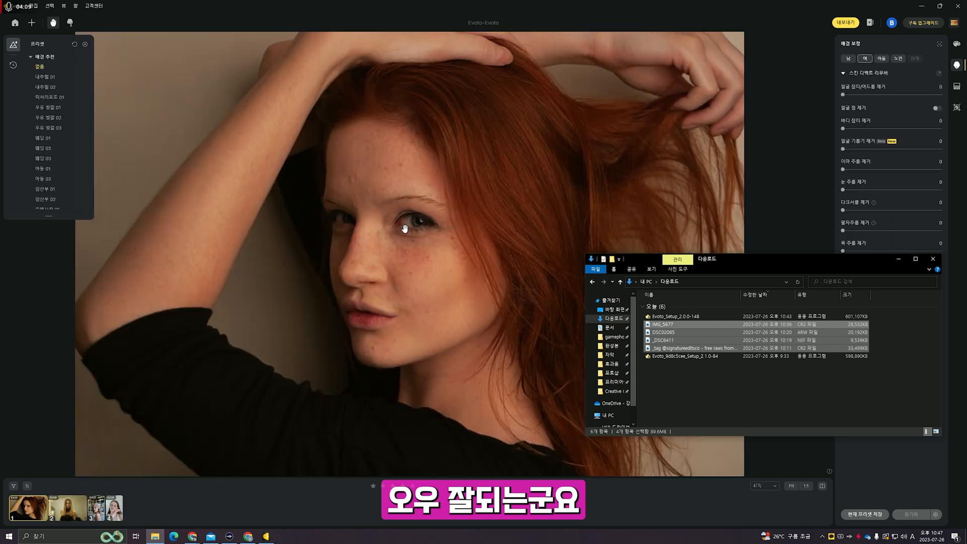
left_click_drag(722, 259, 714, 259)
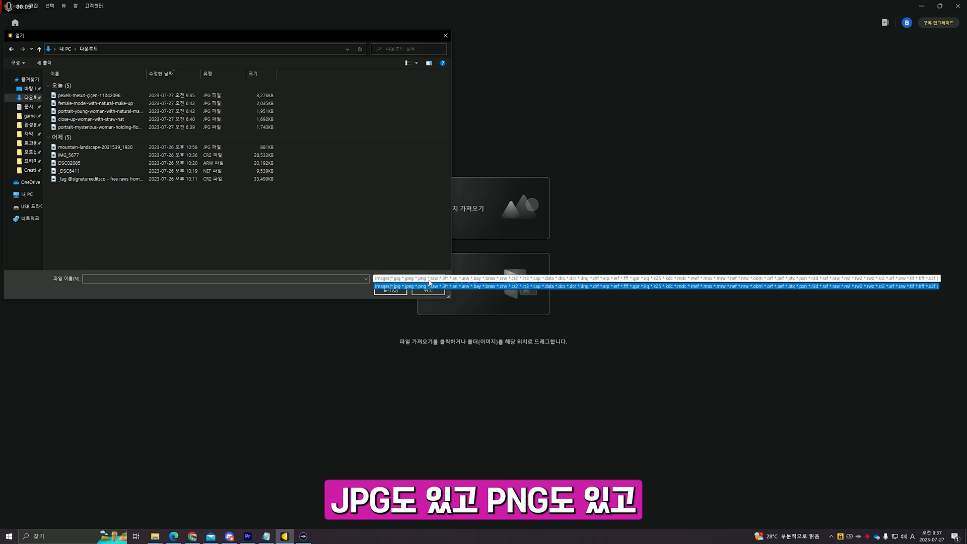
- Pick the CR2 raw file IMG_5677 from Downloads in the import file dialog
left_click(216, 184)
left_click(217, 171)
left_click(217, 155)
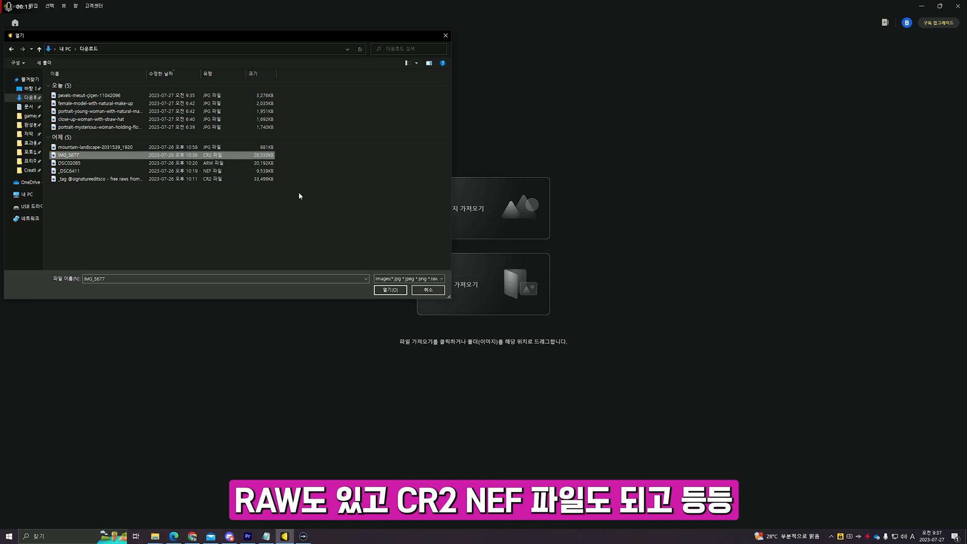
left_click(409, 279)
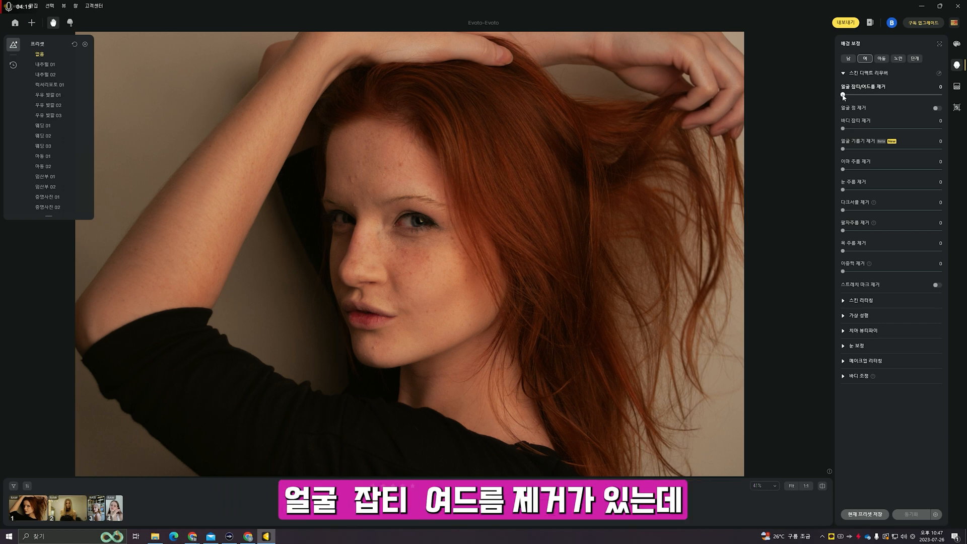
- Set dark-circle and neck-wrinkle removal to 100, tune blemish and eye-wrinkle removal, and skin texture to 83
left_click_drag(843, 95, 942, 94)
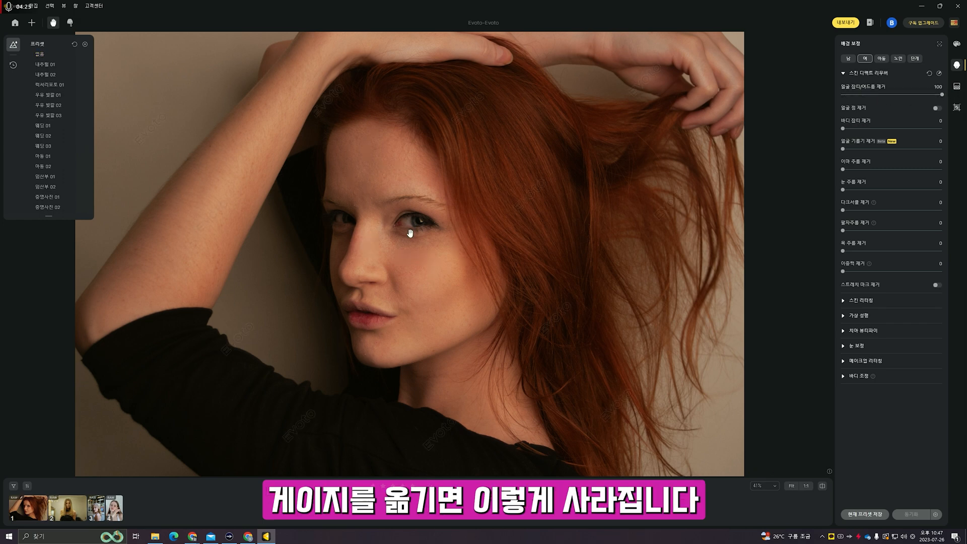
left_click(900, 97)
left_click(882, 97)
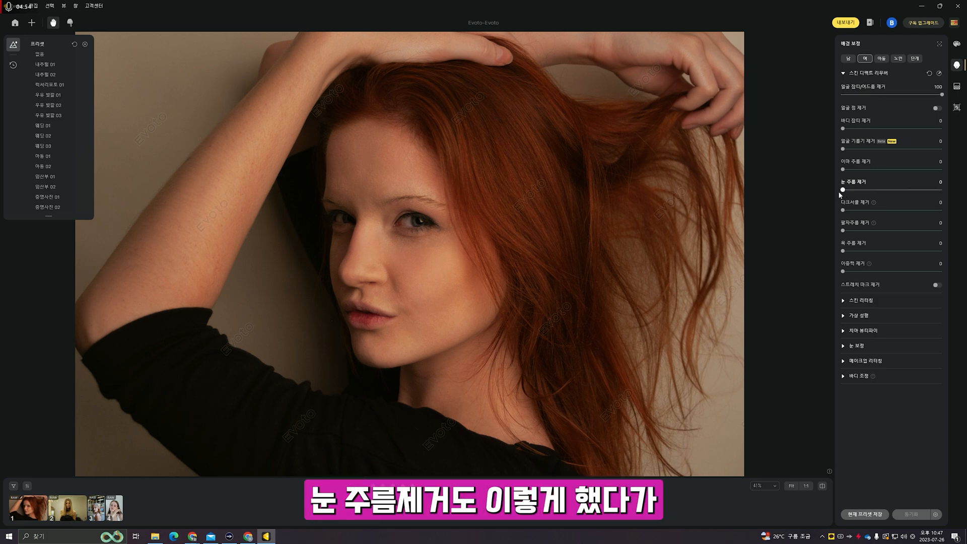
left_click_drag(843, 190, 942, 190)
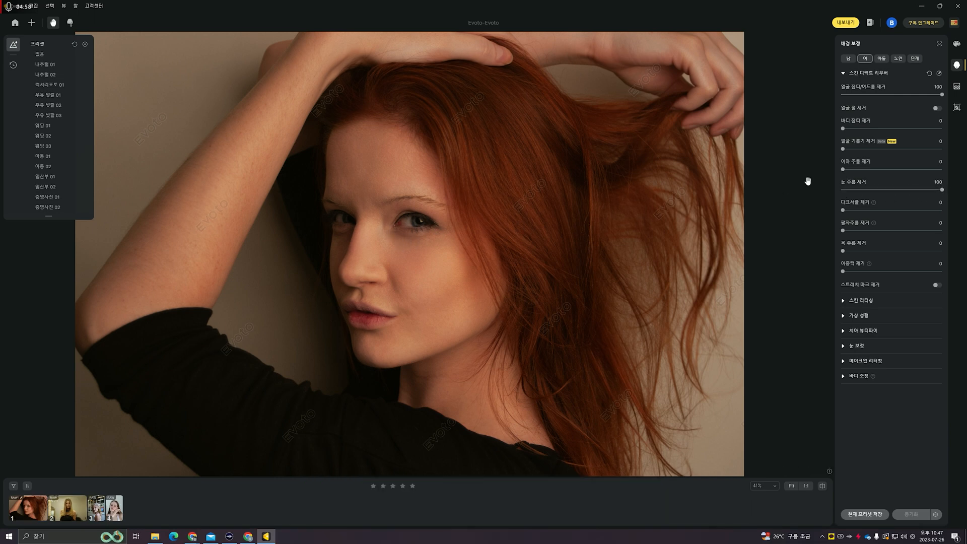
left_click_drag(944, 192, 803, 190)
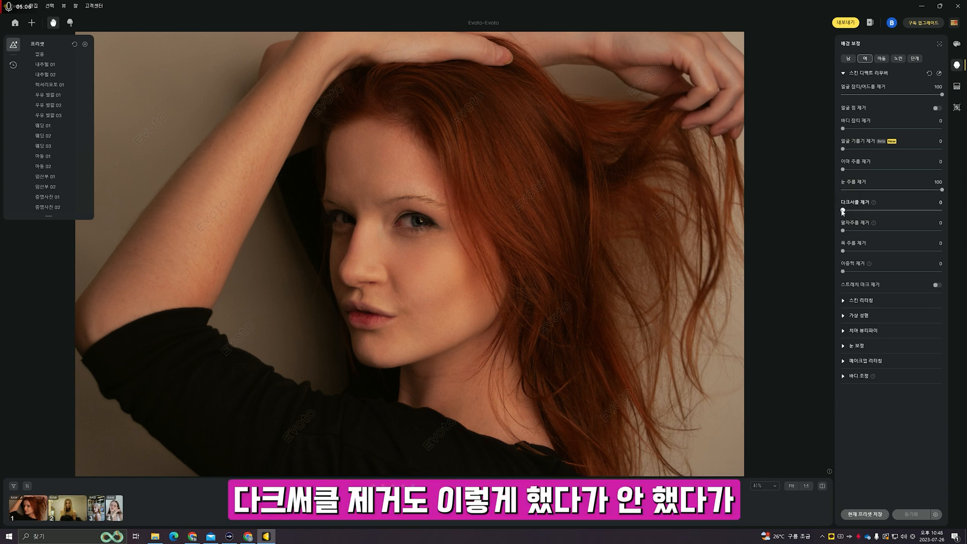
left_click_drag(843, 210, 943, 211)
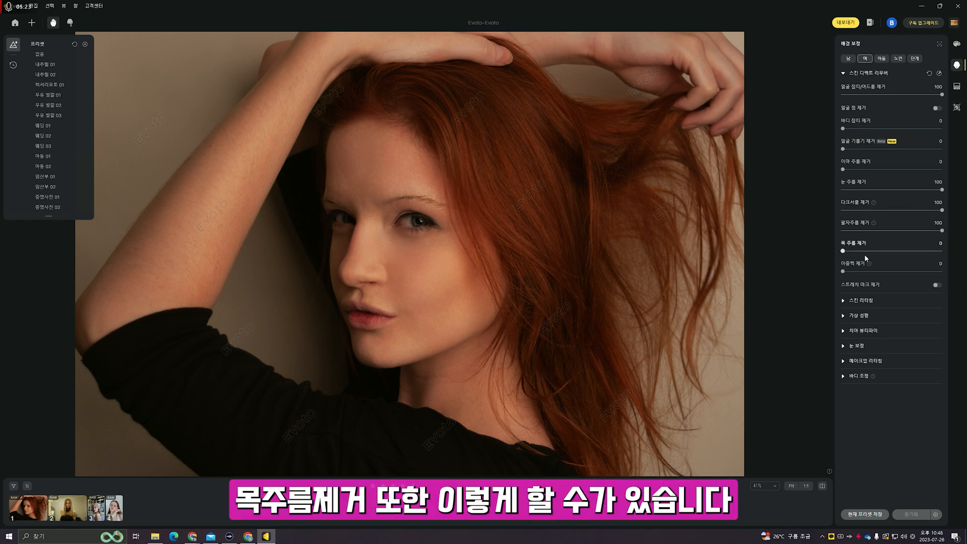
left_click_drag(888, 255, 942, 251)
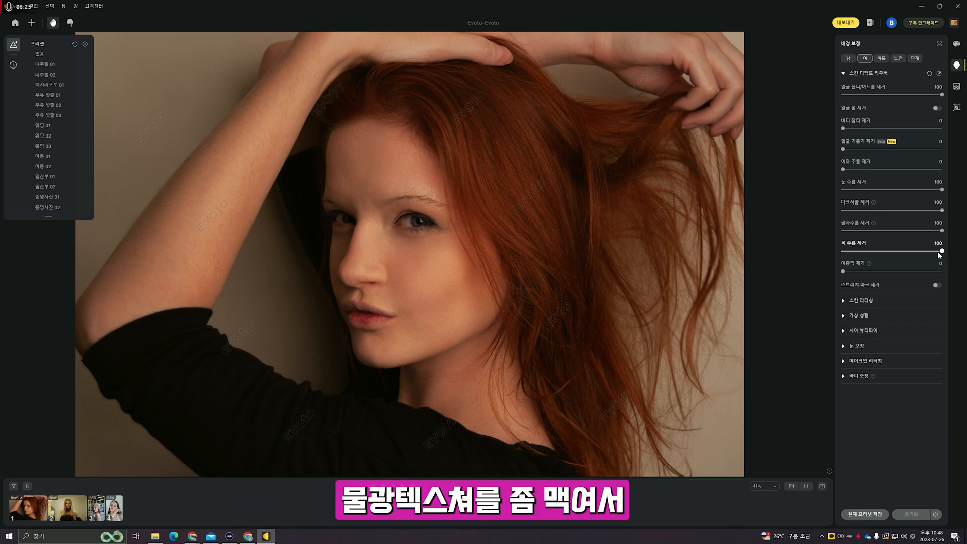
left_click(851, 300)
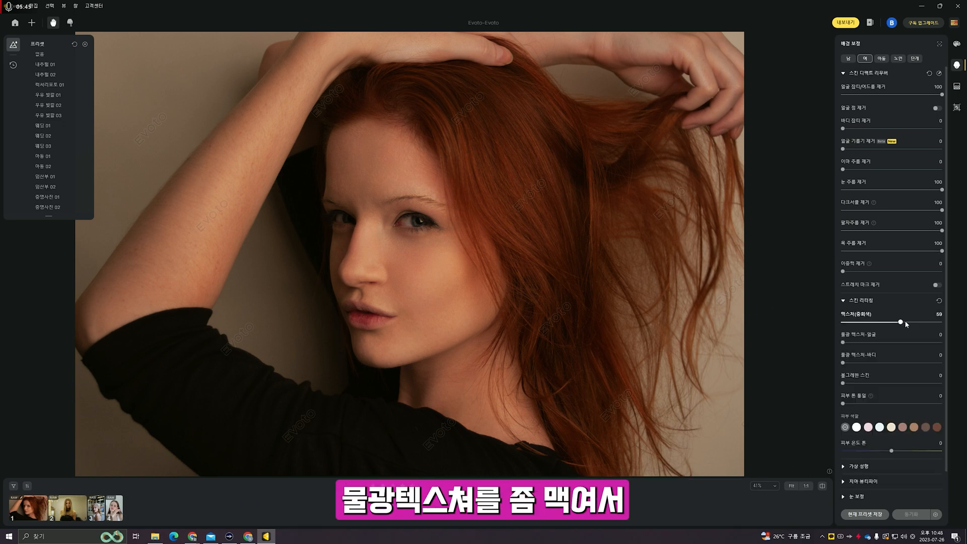
left_click_drag(900, 321, 940, 322)
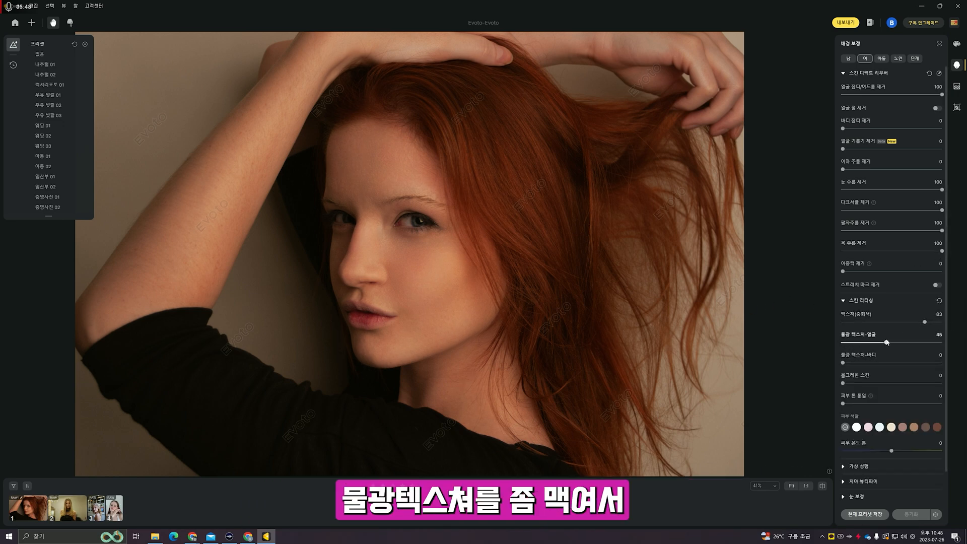
left_click_drag(887, 343, 944, 321)
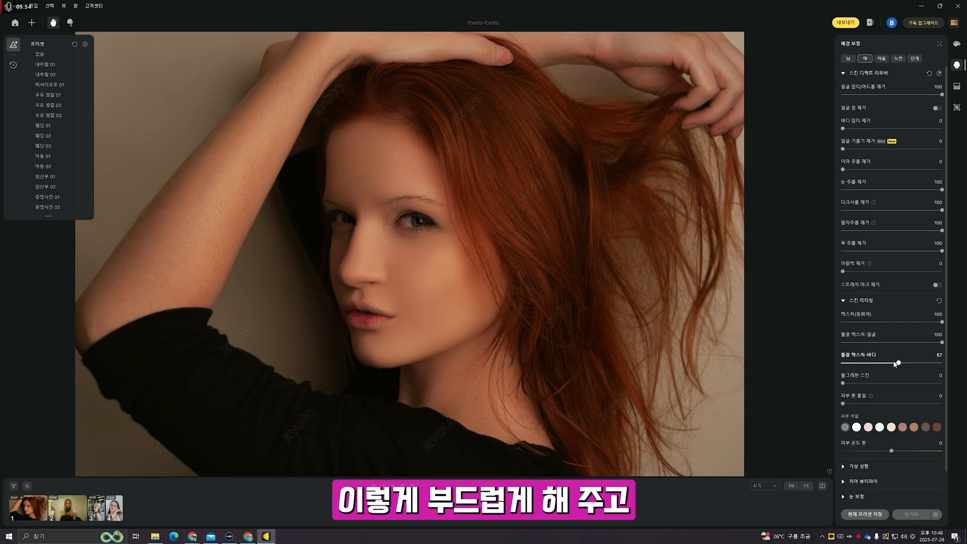
left_click_drag(894, 363, 941, 364)
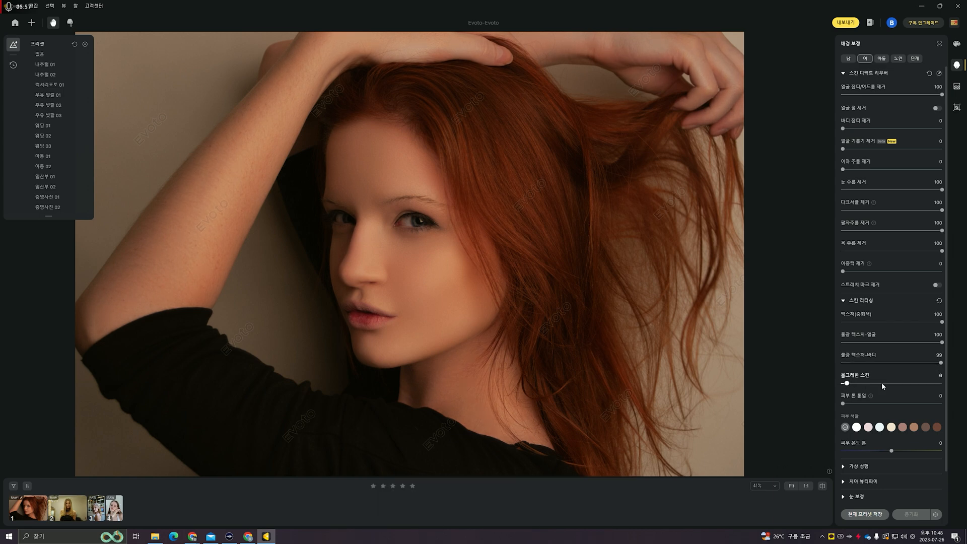
key("ctrl+z")
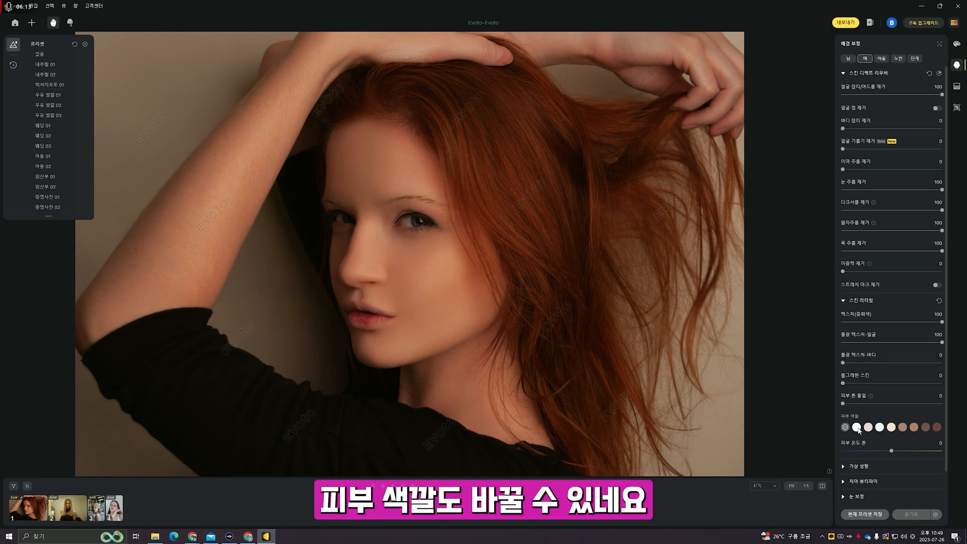
left_click(858, 428)
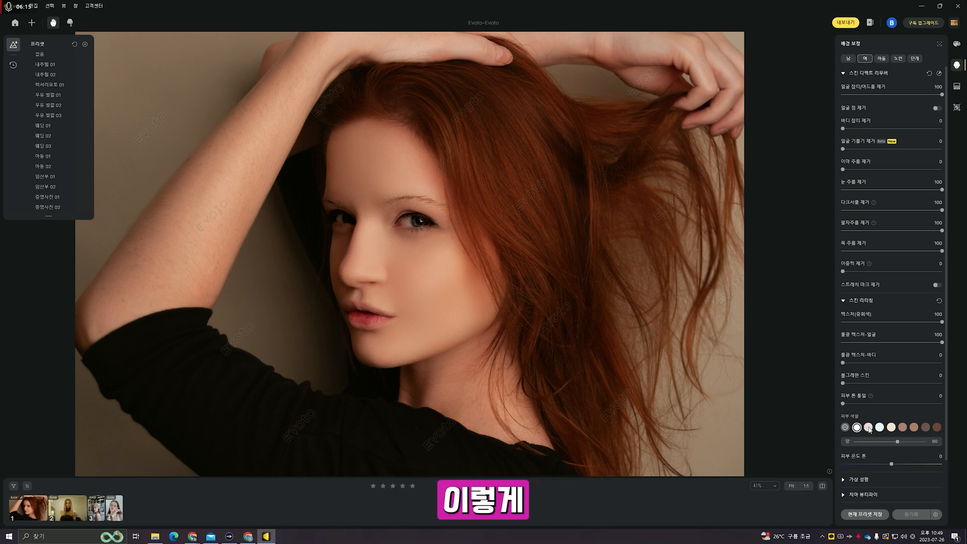
left_click(868, 428)
left_click(884, 428)
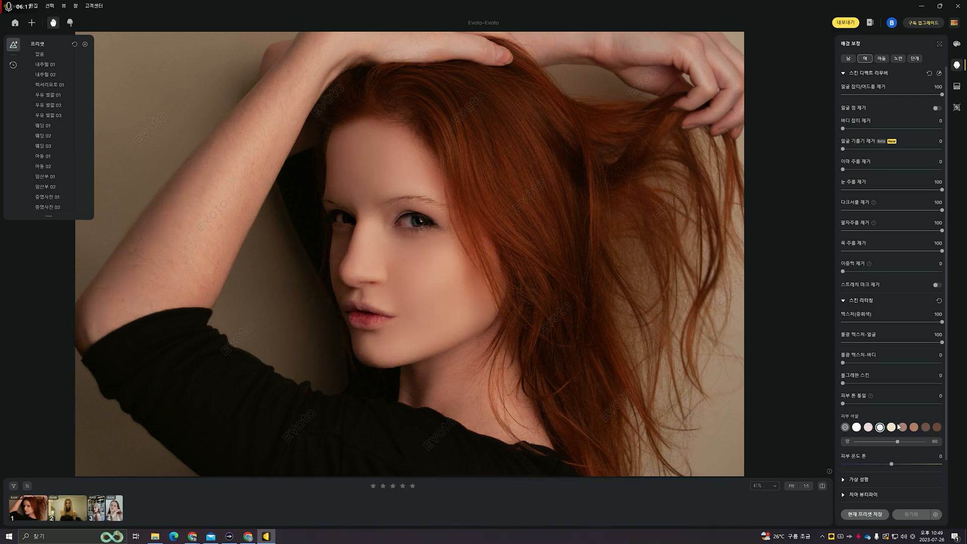
left_click(914, 427)
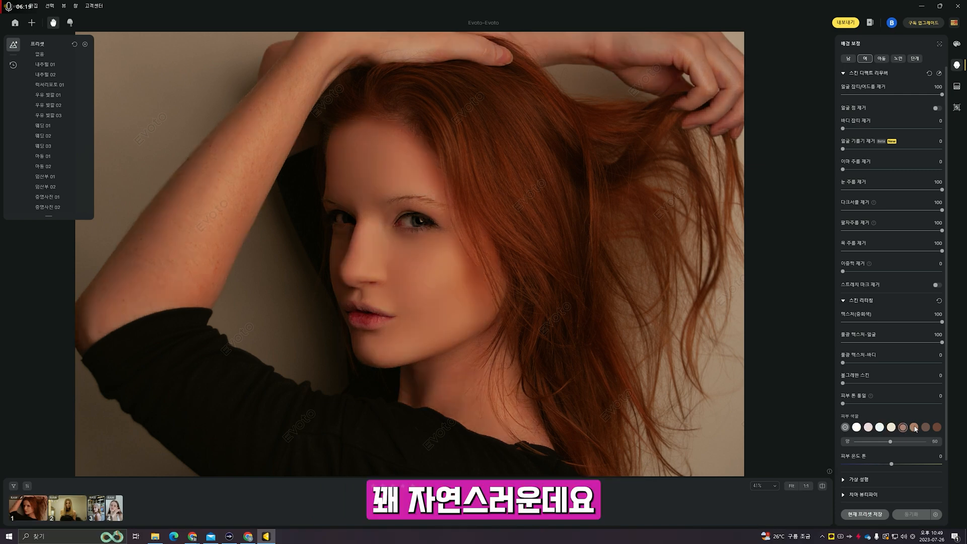
left_click(927, 427)
left_click(938, 427)
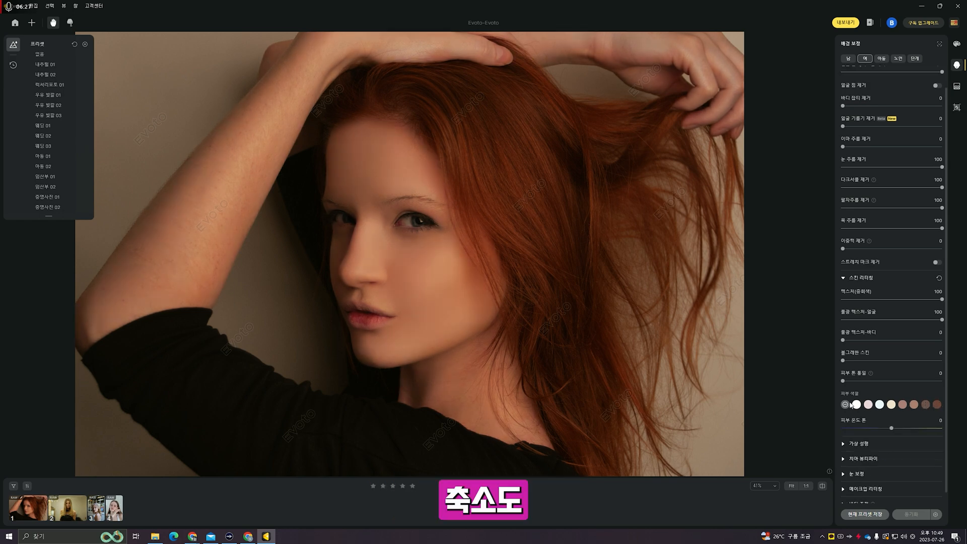
scroll(852, 403, "down", 1)
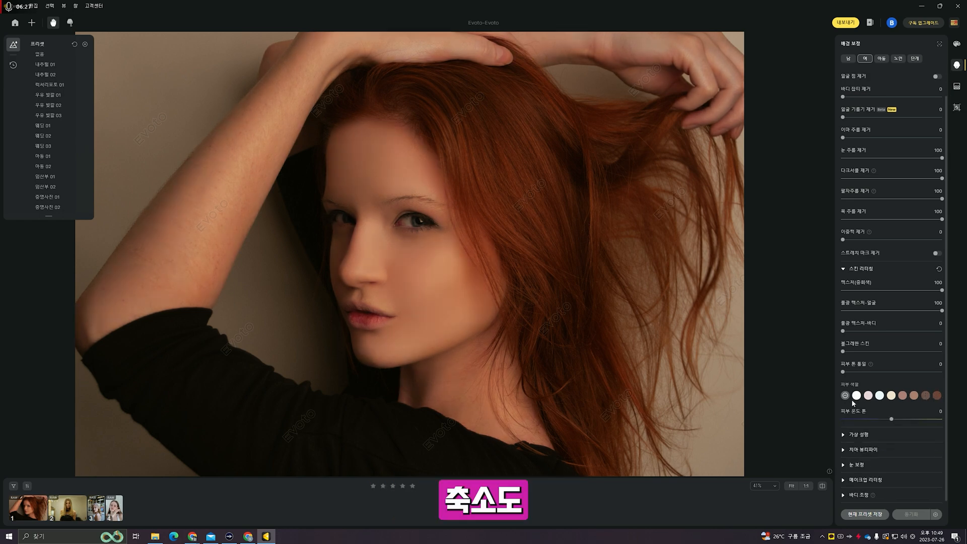
- Slim the face to 100, trying then resetting temple, cheekbone and lower-jaw adjustments to 0
left_click(842, 436)
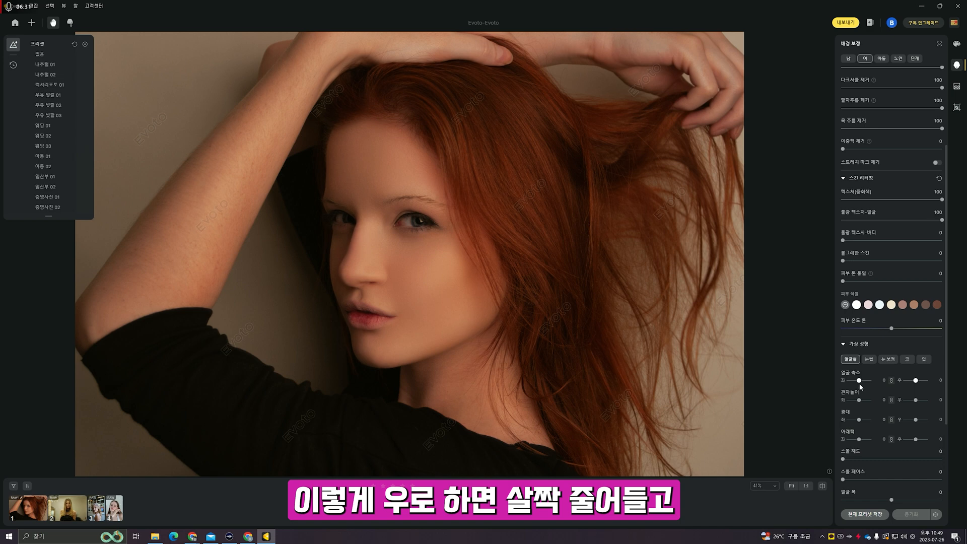
left_click_drag(860, 382, 911, 378)
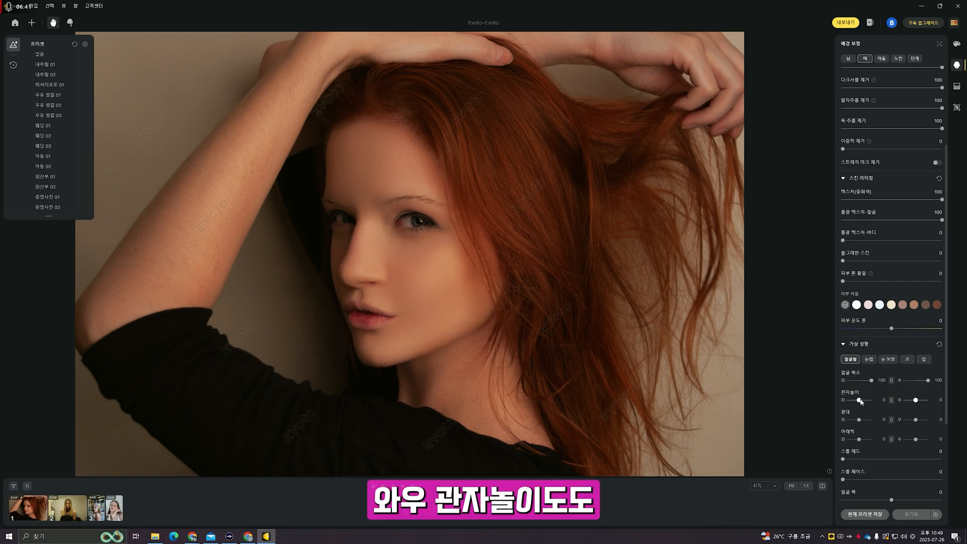
left_click_drag(859, 399, 840, 401)
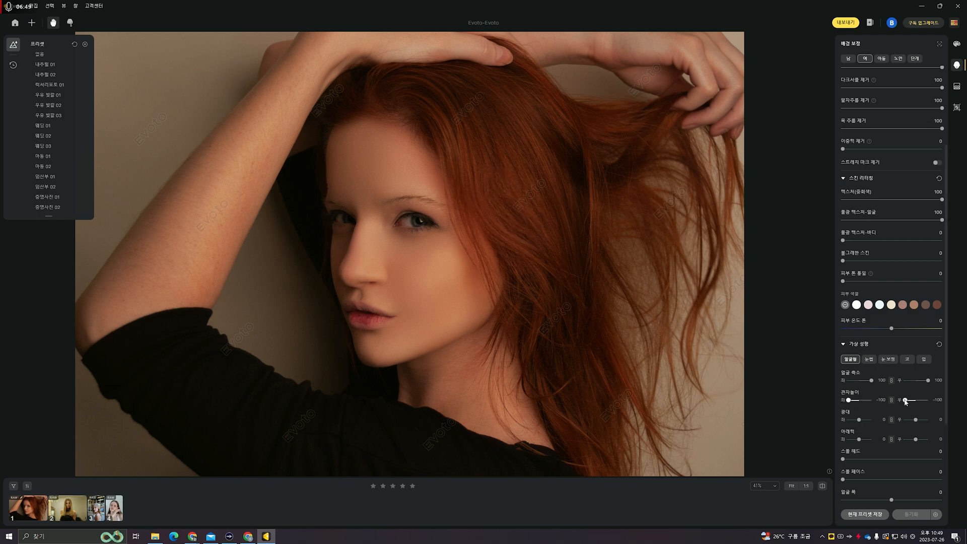
double_click(882, 402)
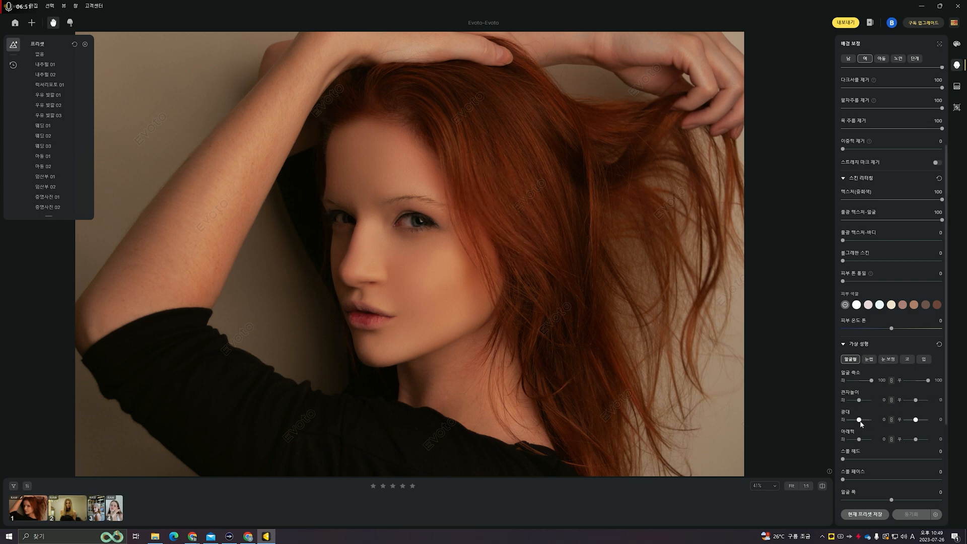
mouse_move(860, 422)
left_mouse_down()
mouse_move(843, 423)
mouse_move(878, 423)
left_mouse_up()
double_click(881, 422)
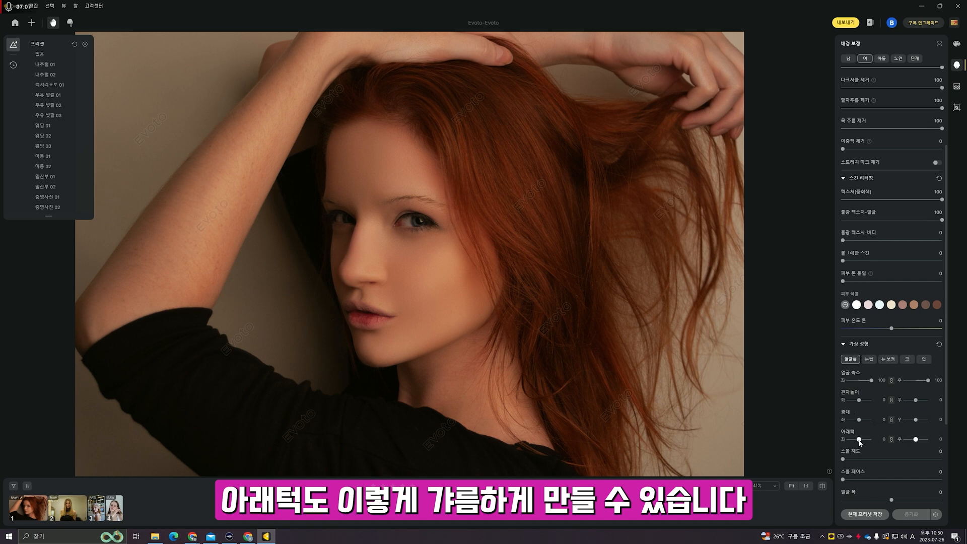
left_click_drag(860, 441, 835, 439)
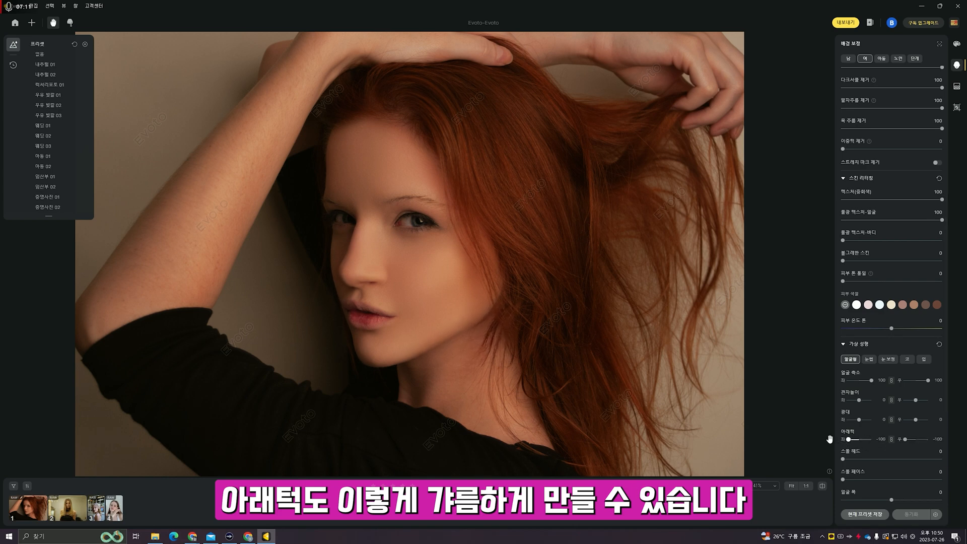
double_click(881, 439)
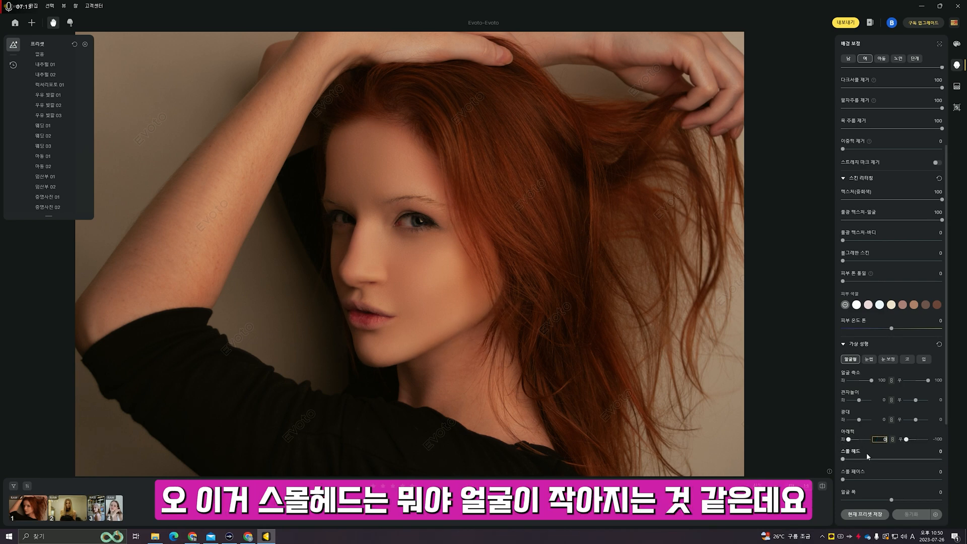
- Try shrinking the head with Small Head, then set it back to 0
left_click_drag(844, 460, 922, 459)
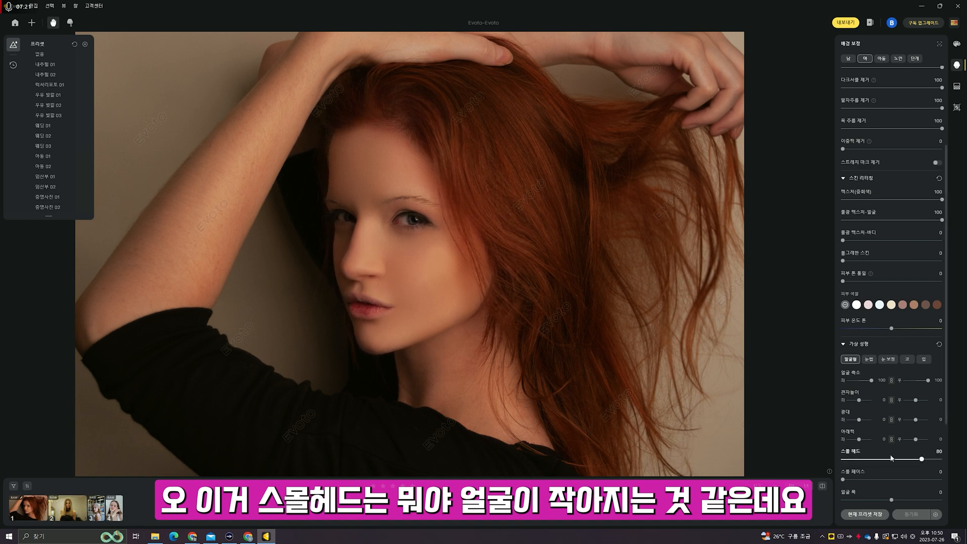
left_click(940, 452)
type("0")
key("Return")
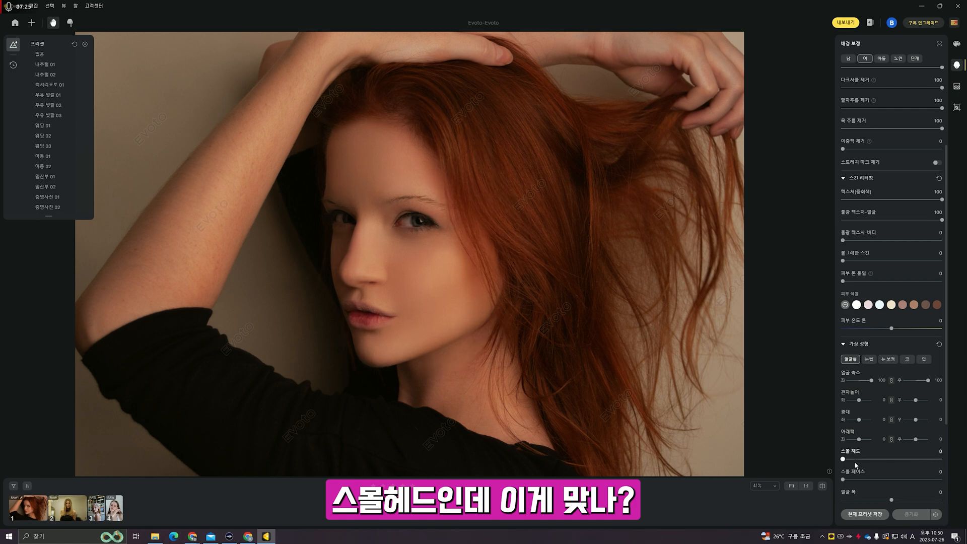
left_click_drag(844, 459, 936, 461)
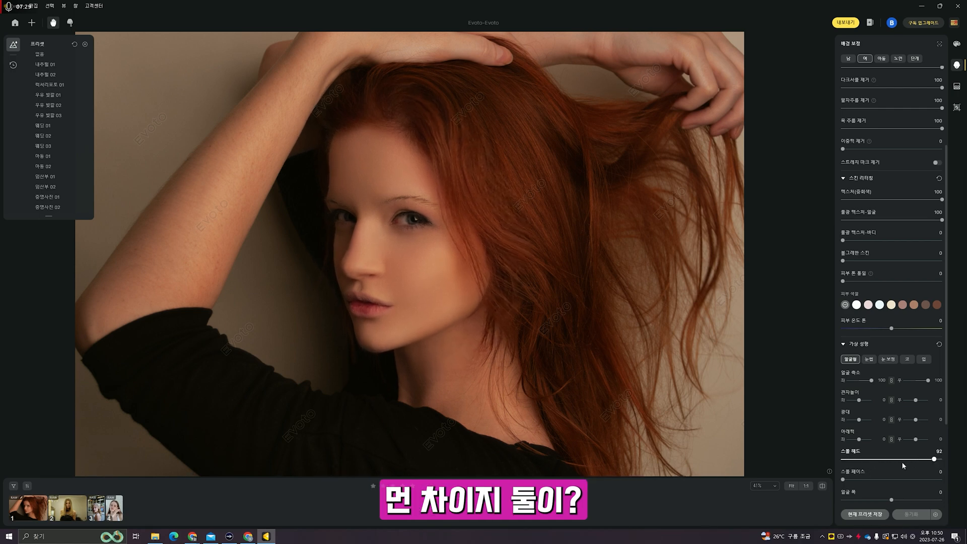
left_click(941, 453)
type("0")
key("Return")
- Set small face to 100, face width to -100, chin to 100 and hairline to -100
left_click_drag(844, 478, 959, 476)
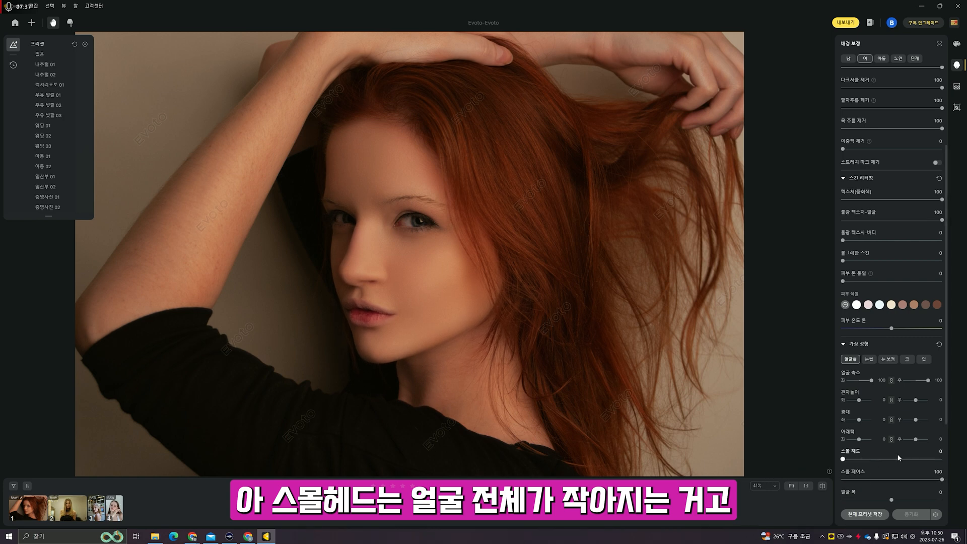
scroll(900, 458, "down", 1)
left_click_drag(844, 437, 739, 454)
scroll(875, 455, "down", 2)
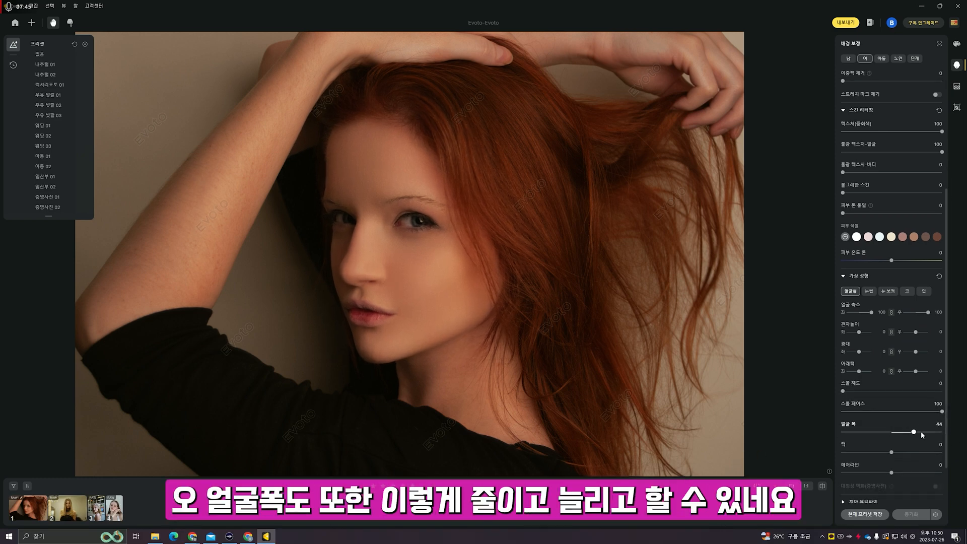
left_click_drag(921, 432, 794, 431)
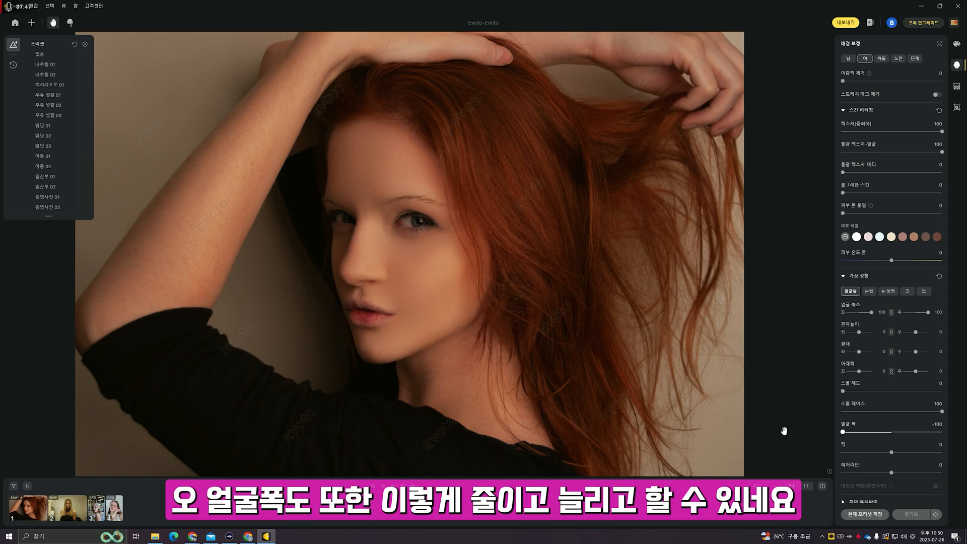
scroll(875, 432, "down", 1)
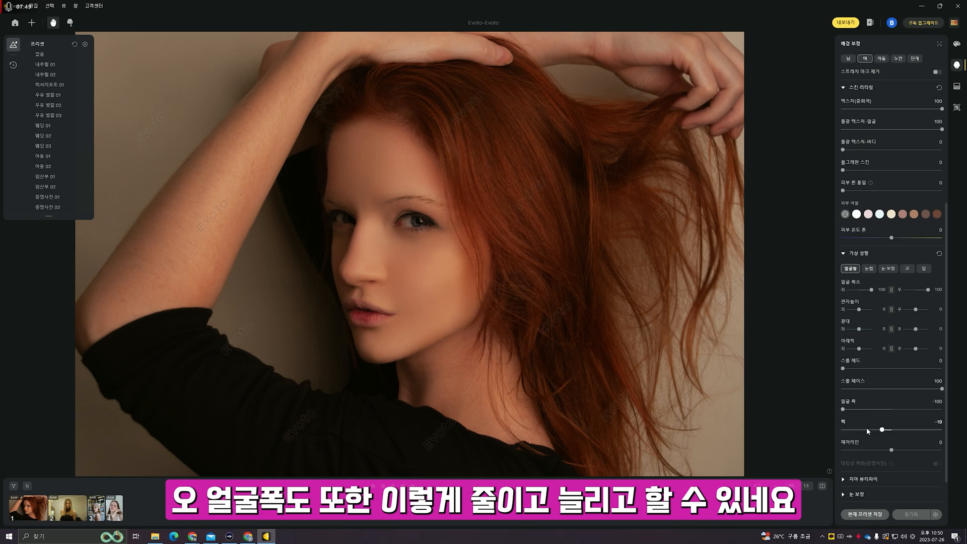
left_click_drag(867, 427, 964, 429)
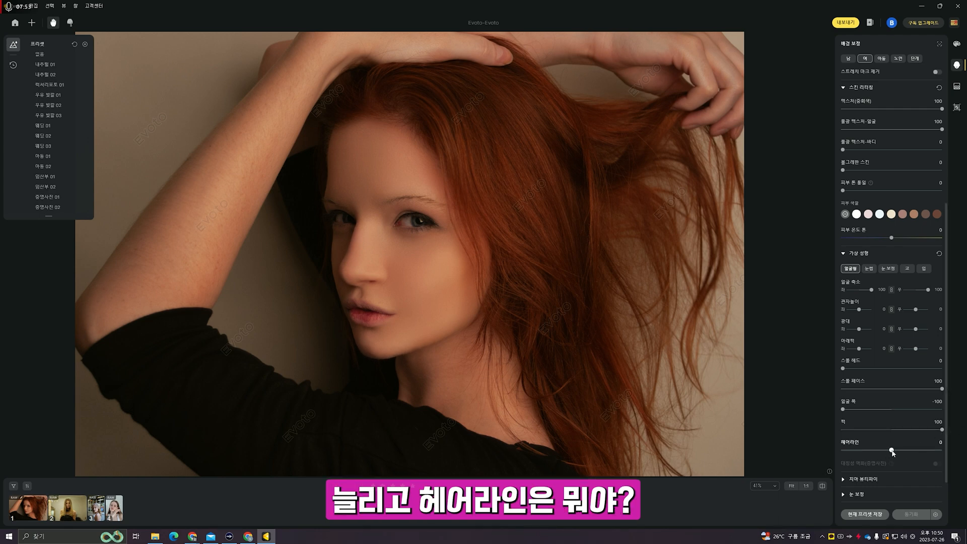
left_click_drag(893, 453, 814, 443)
scroll(851, 451, "down", 1)
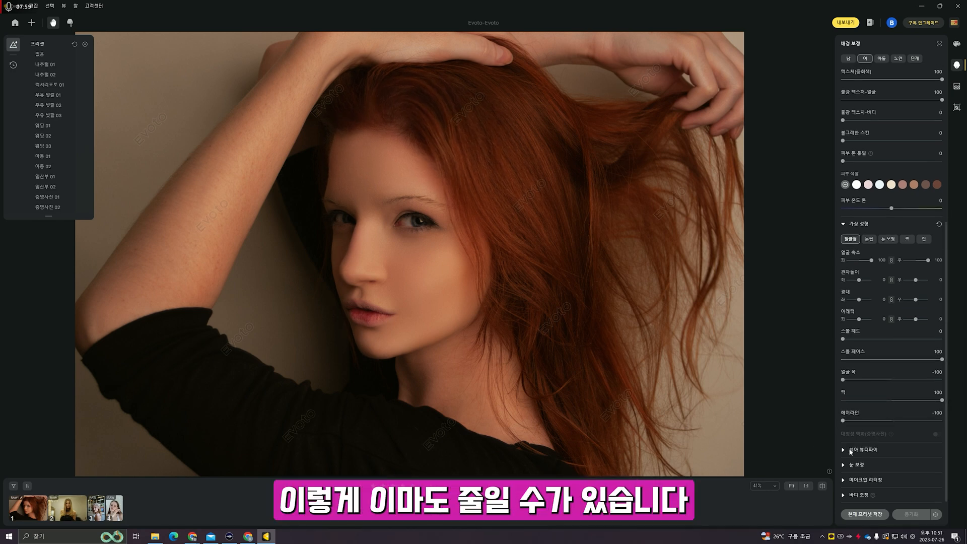
- Raise eye brightness (명도) to 100 under Eye Correction, comparing the eyes up close
left_click(846, 466)
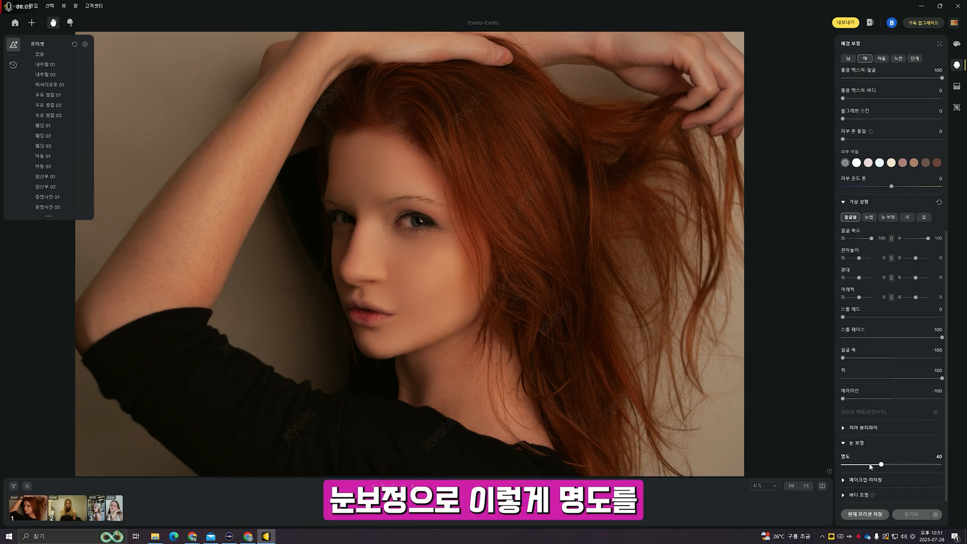
left_click_drag(863, 464, 954, 462)
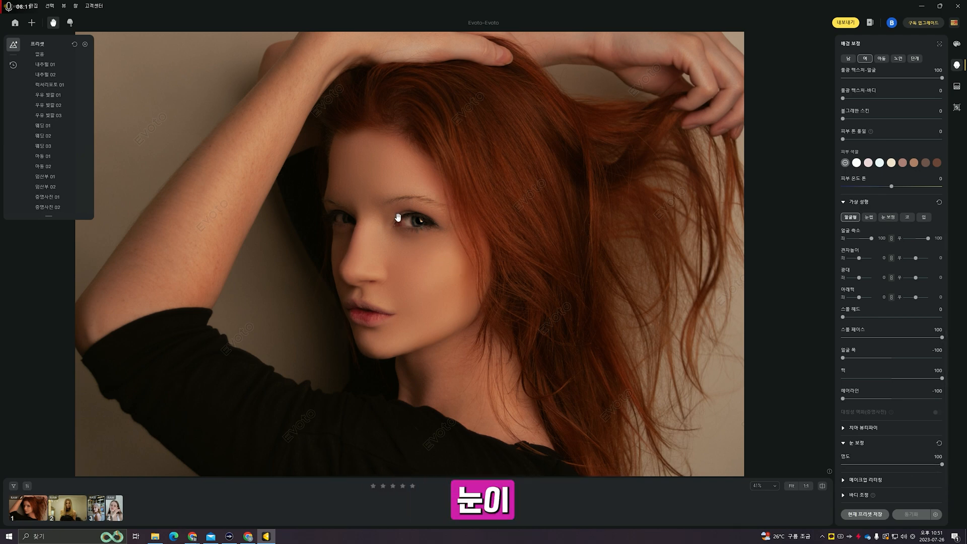
scroll(422, 235, "up", 5)
scroll(404, 225, "down", 3)
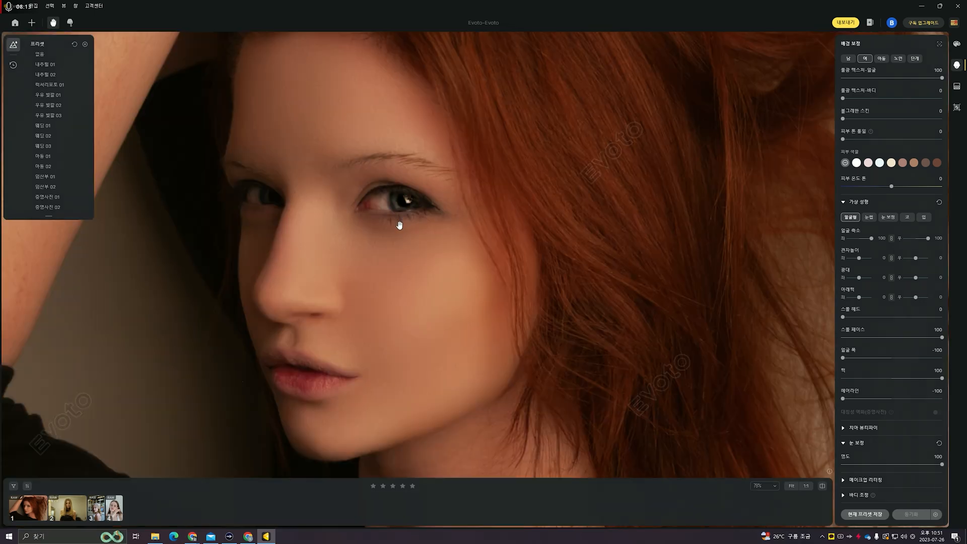
mouse_move(942, 464)
left_mouse_down()
mouse_move(841, 464)
mouse_move(942, 464)
left_mouse_up()
scroll(493, 330, "down", 3)
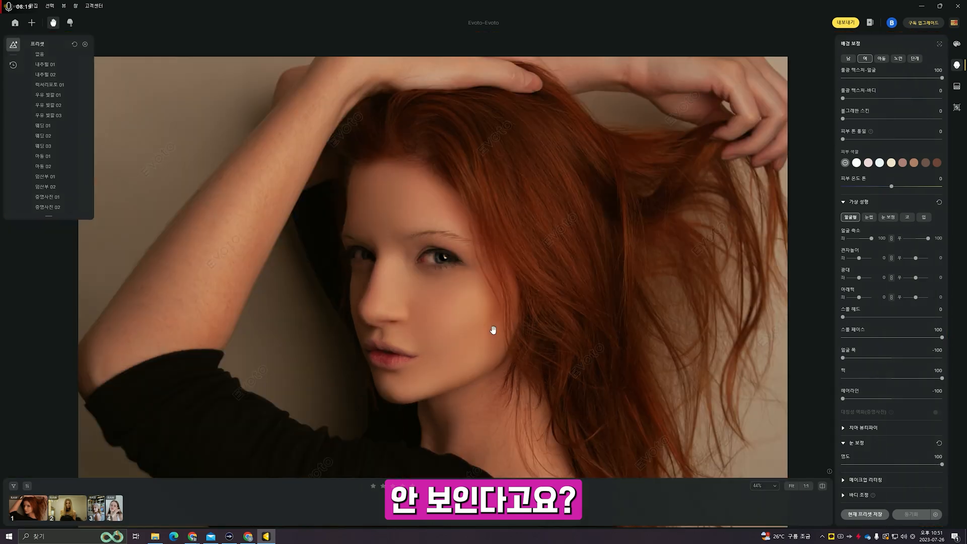
scroll(493, 330, "down", 1)
scroll(494, 327, "up", 2)
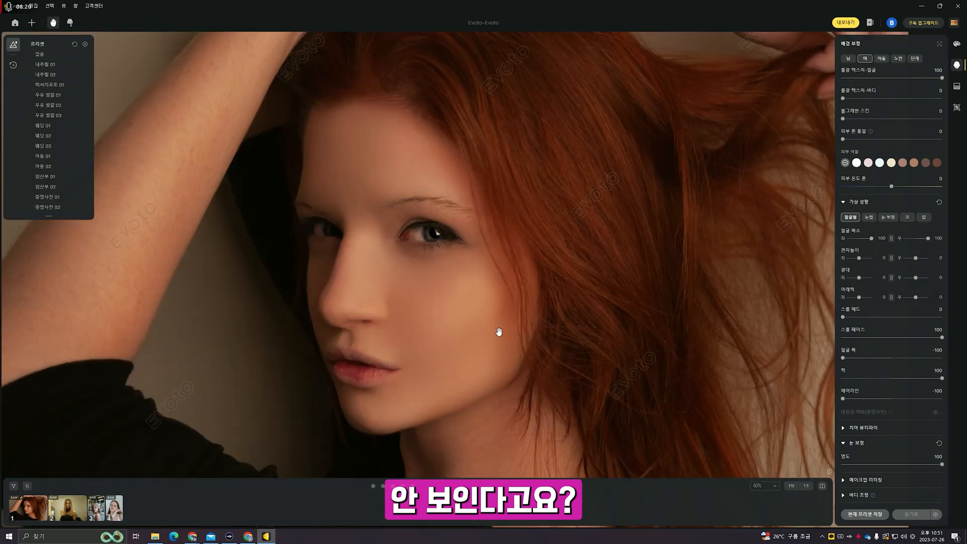
left_click_drag(477, 328, 466, 282)
- Set makeup highlight and shadow to 0 and sweep the eye-makeup slider to compare strengths
left_click(846, 481)
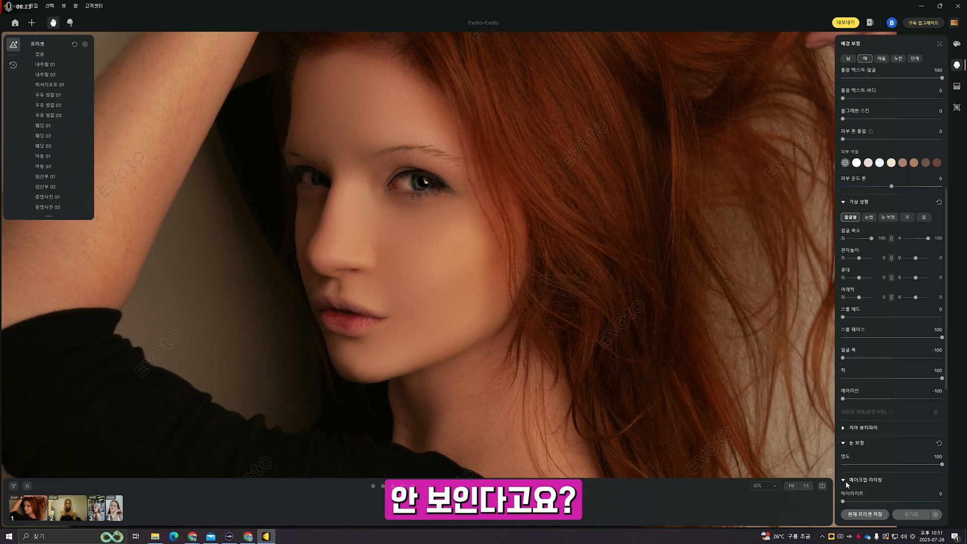
scroll(869, 475, "down", 1)
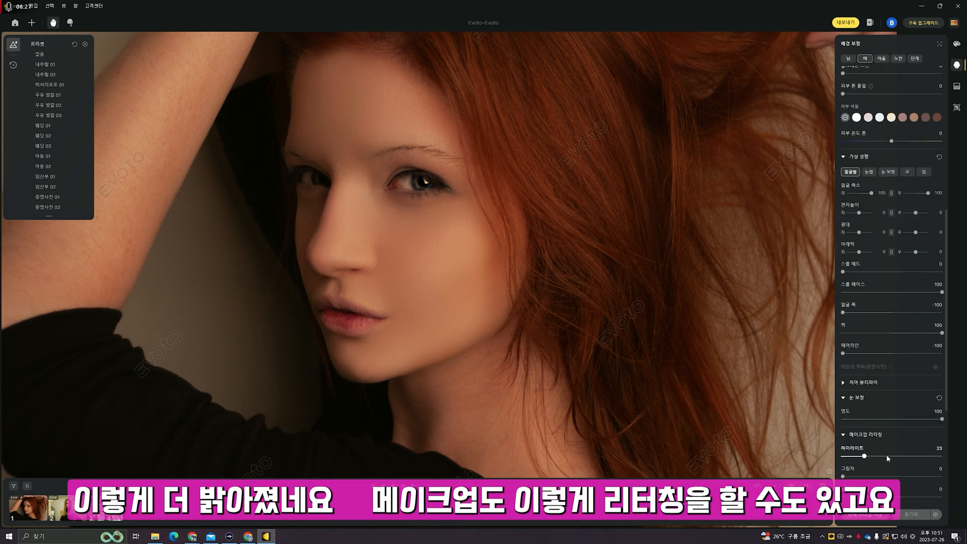
left_click_drag(888, 459, 776, 450)
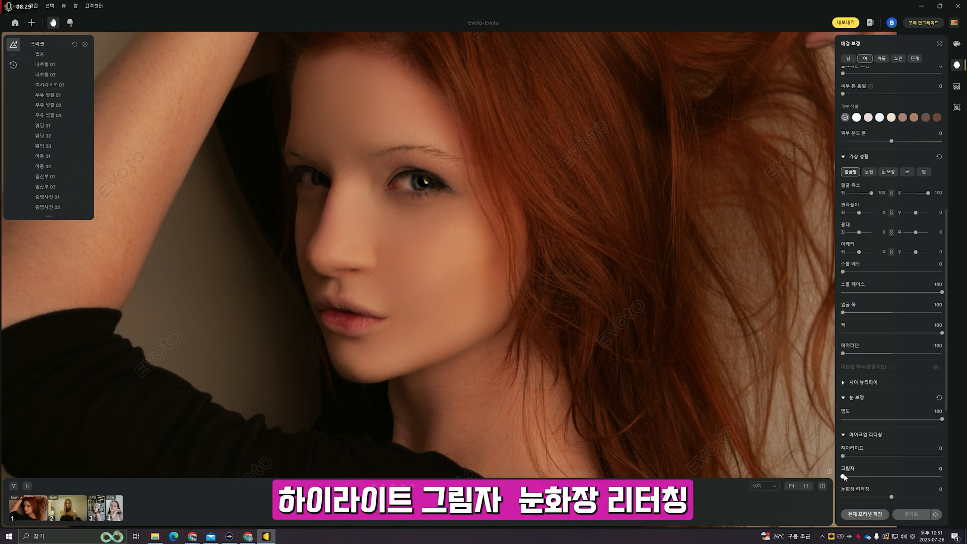
left_click_drag(906, 477, 797, 470)
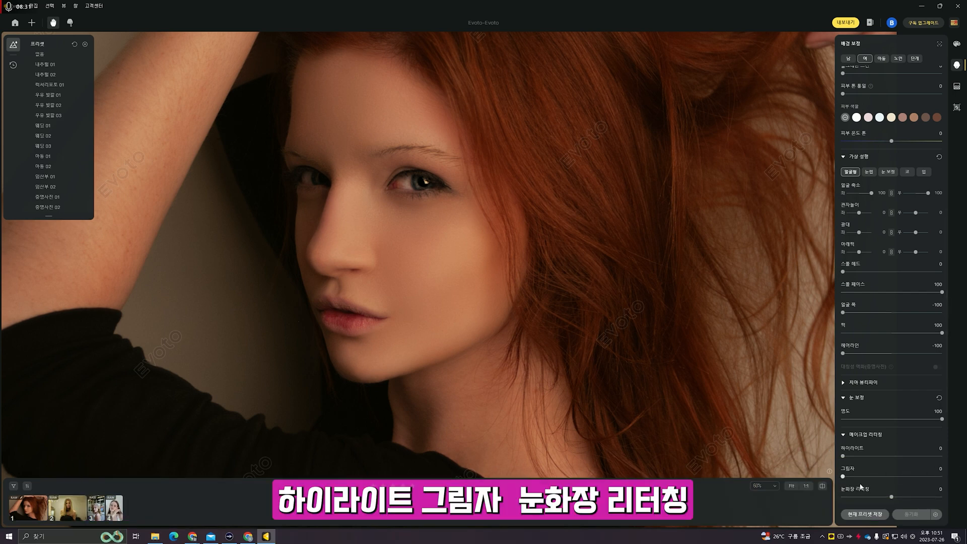
left_click_drag(937, 499, 891, 497)
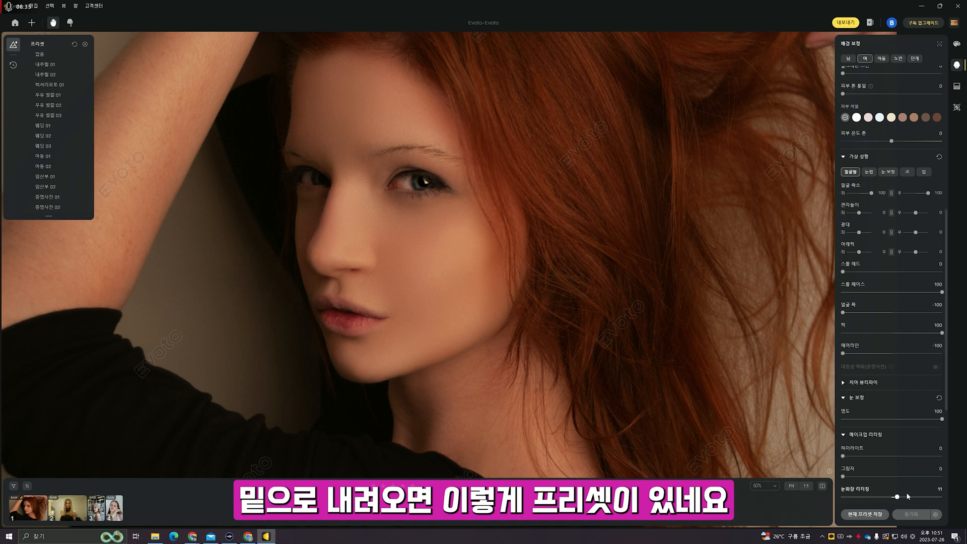
scroll(882, 403, "down", 3)
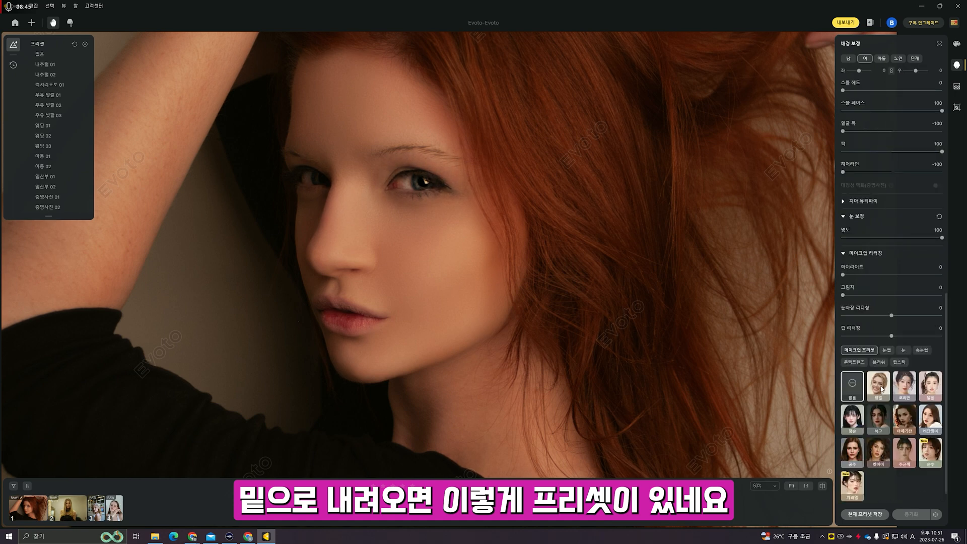
- Try the 생얼, 코리안, 달콤, 청순, 복고, 아메리칸, 비단잉어, 공주 and 캣아이 looks, then clear to none
left_click(881, 389)
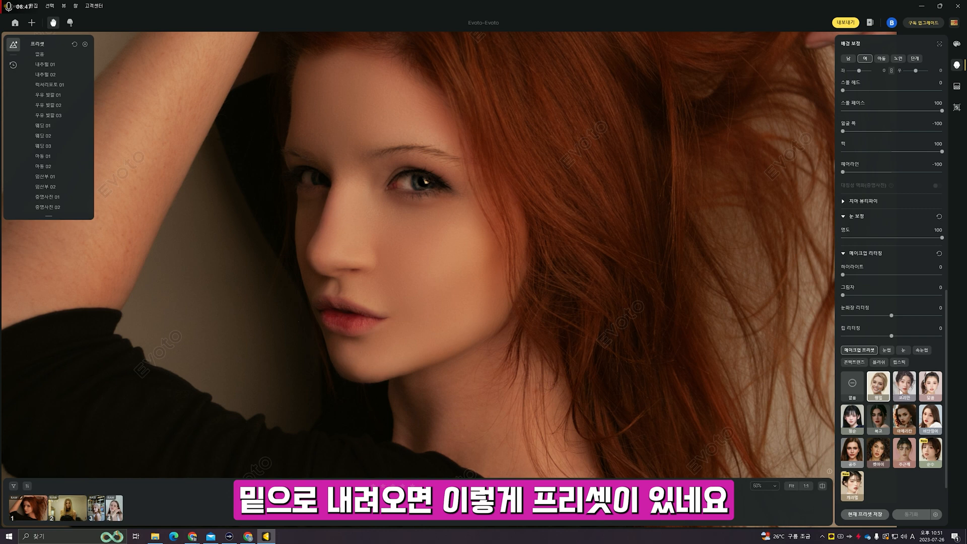
left_click(902, 392)
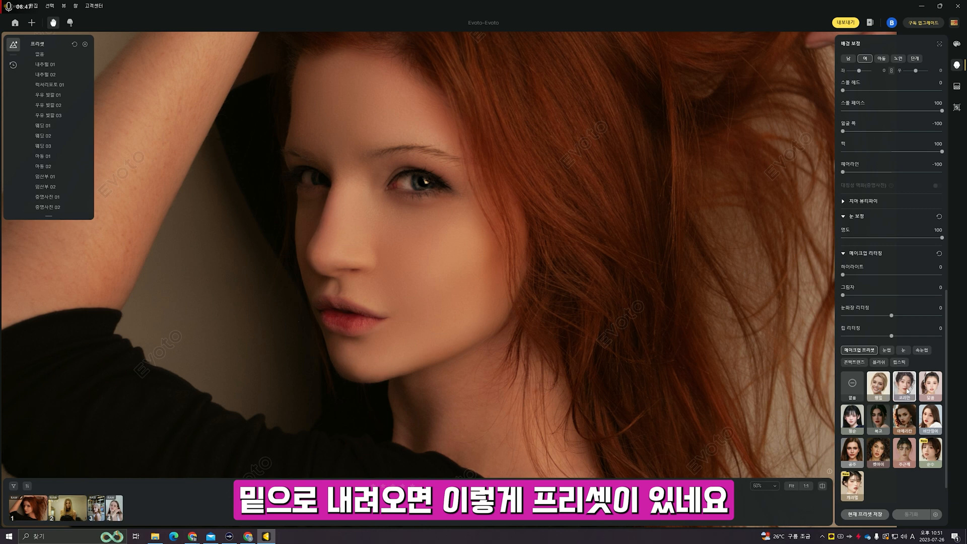
left_click(936, 389)
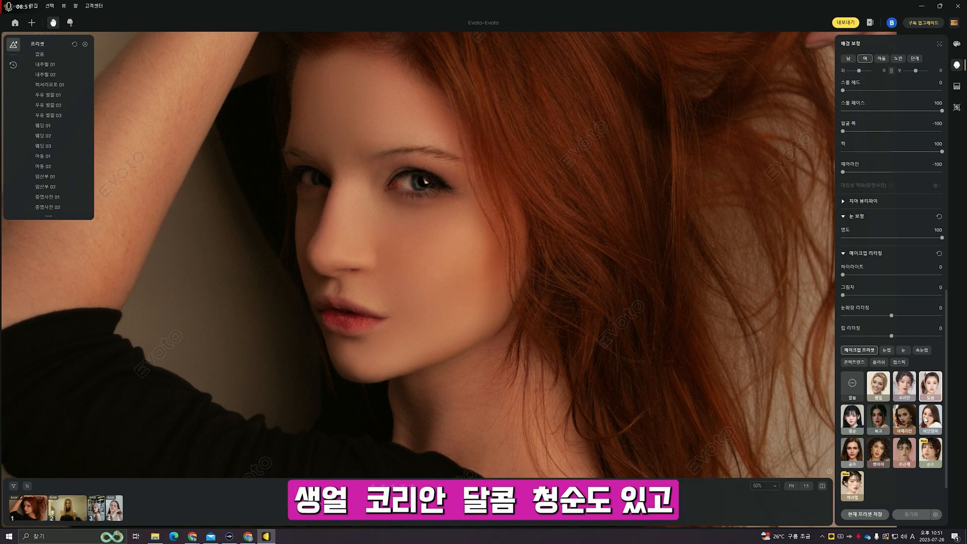
left_click(855, 425)
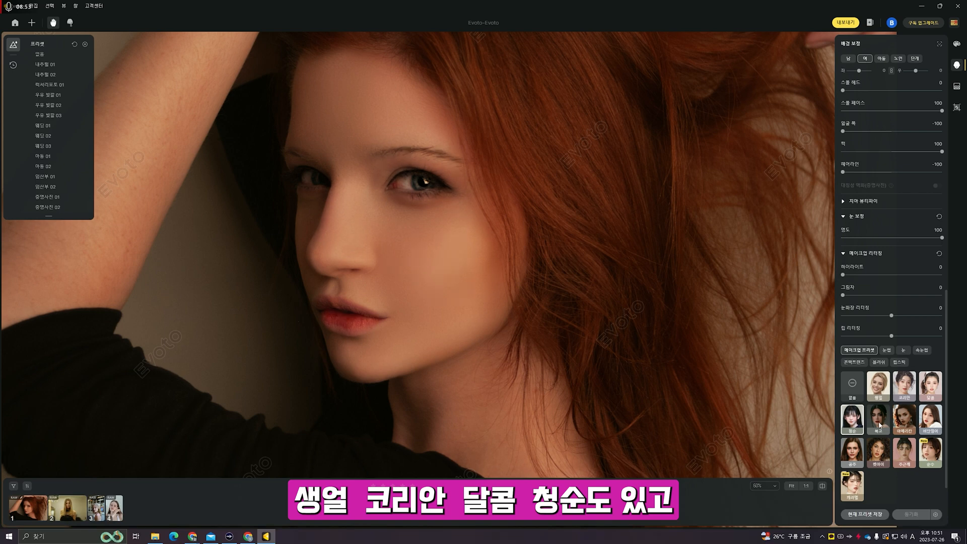
left_click(884, 425)
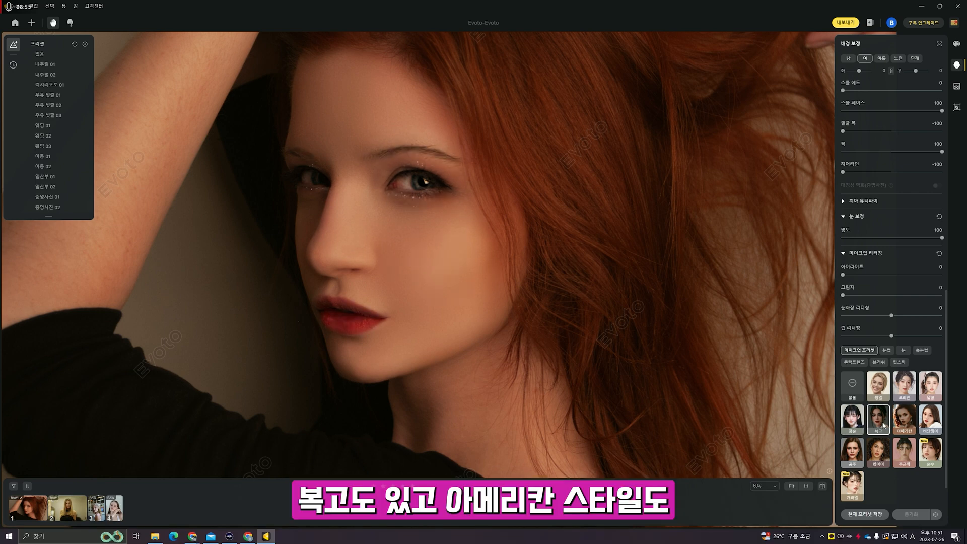
left_click(899, 425)
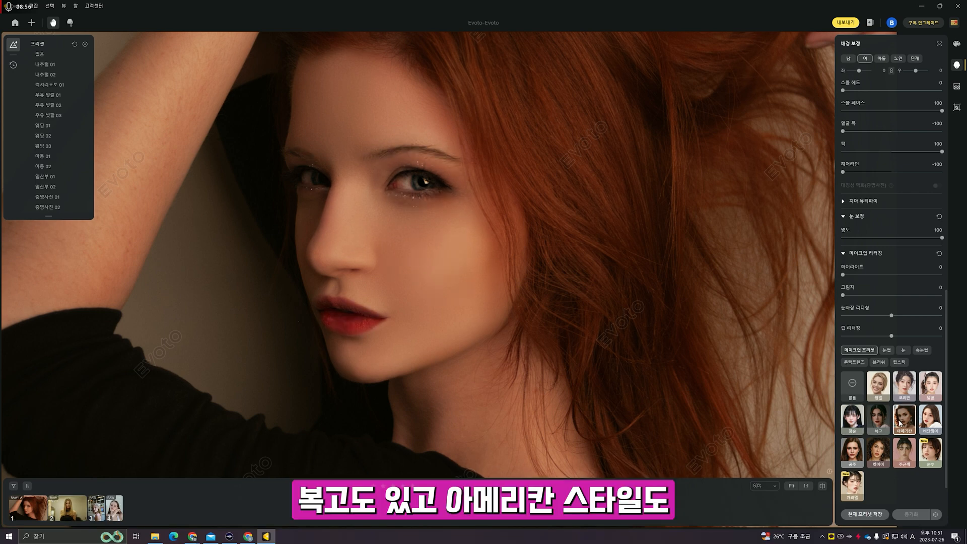
left_click(935, 423)
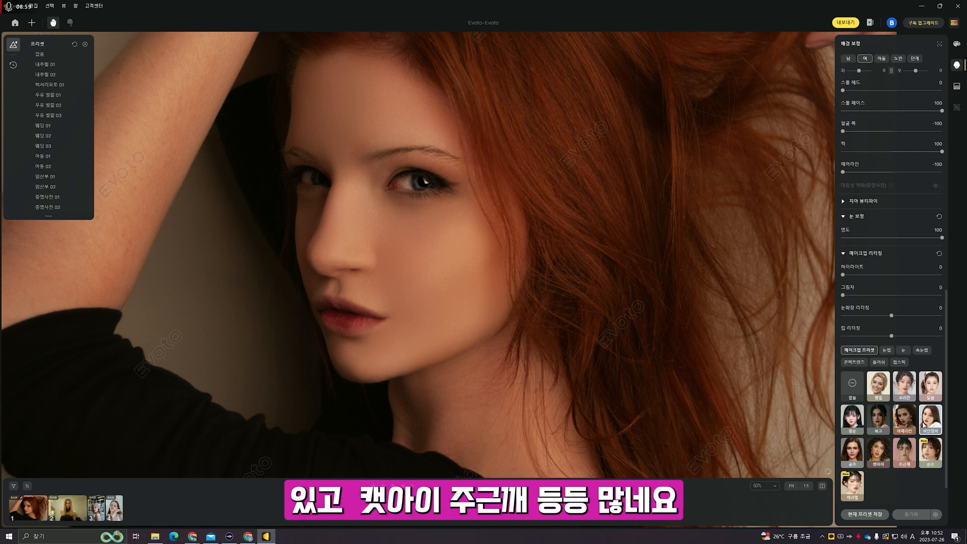
left_click(856, 462)
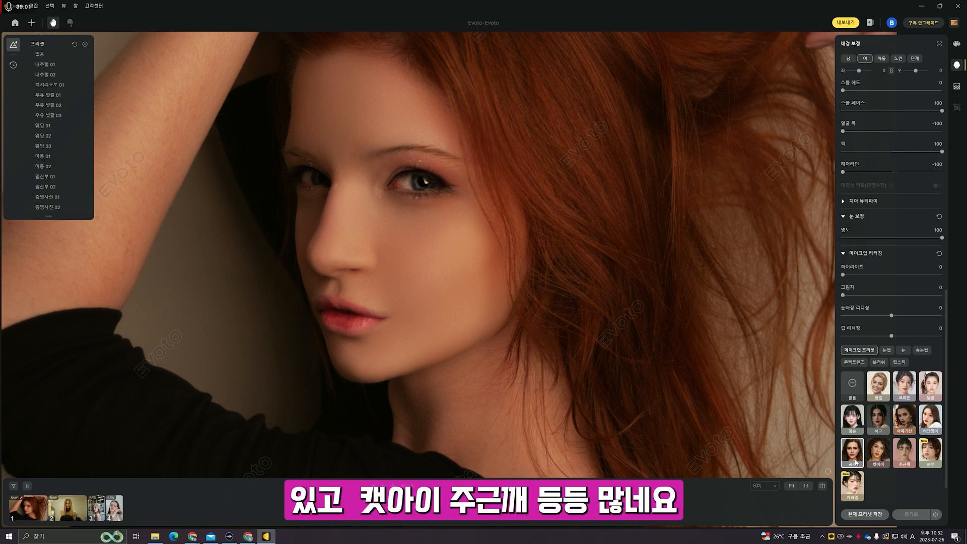
left_click(880, 459)
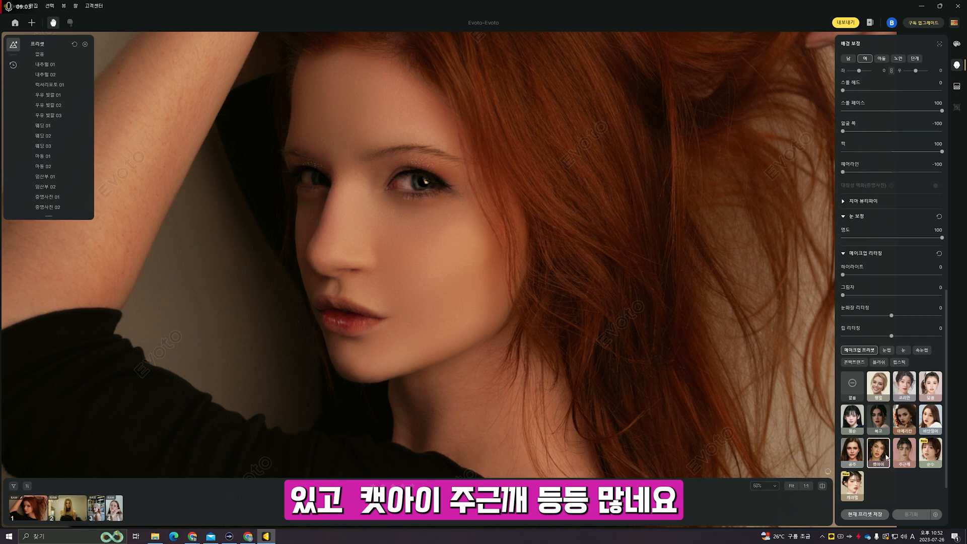
left_click(902, 456)
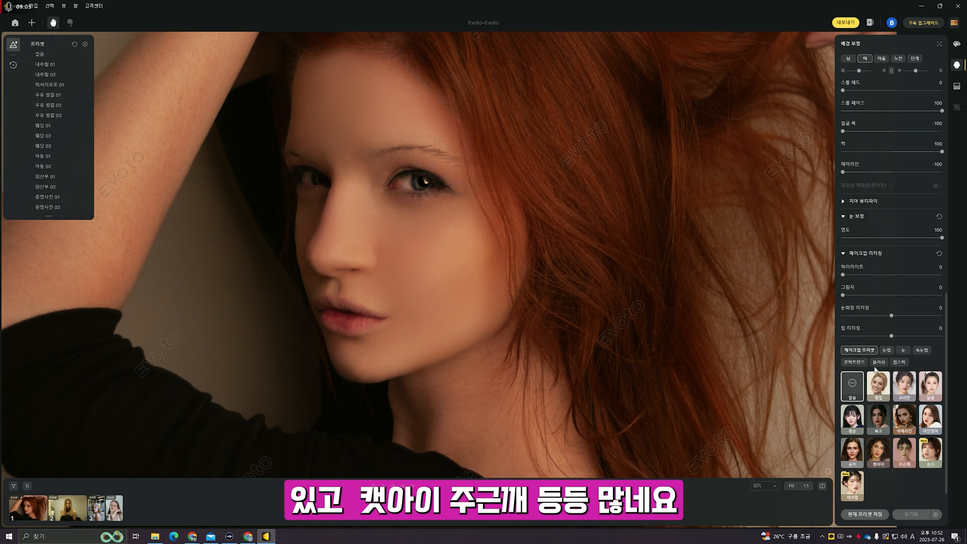
left_click(886, 350)
- Try eyebrow styles 01, 02 and 05 on the red-haired portrait, then settle on style 04
left_click(883, 442)
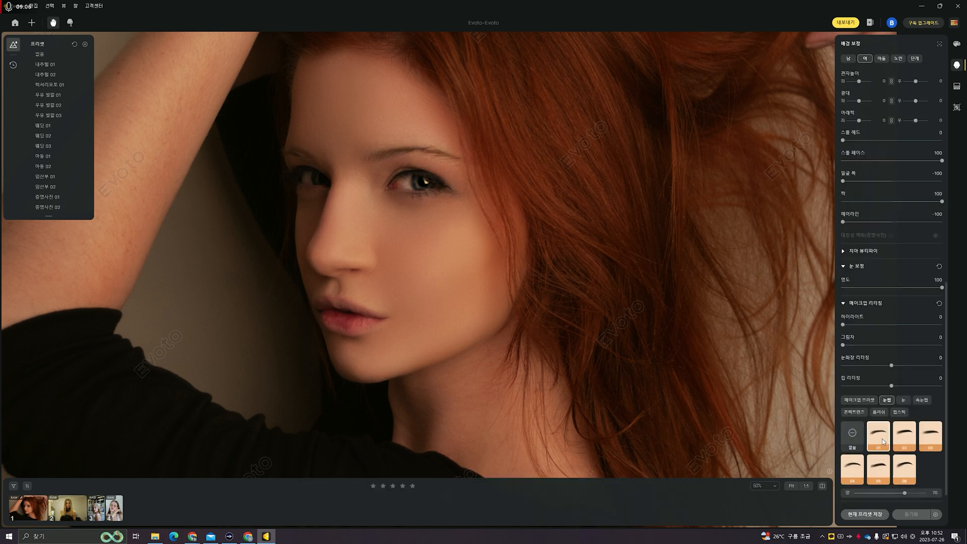
left_click(906, 446)
left_click(878, 468)
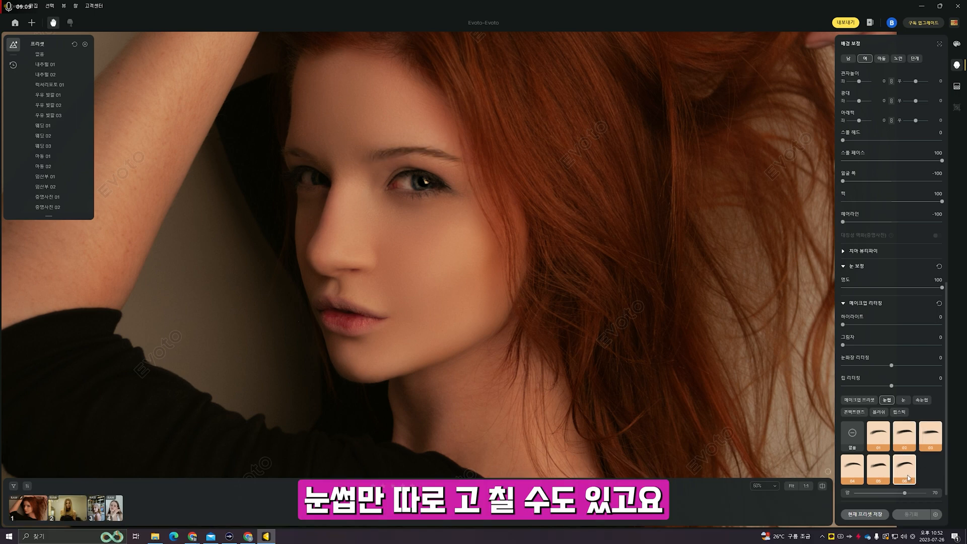
left_click(851, 474)
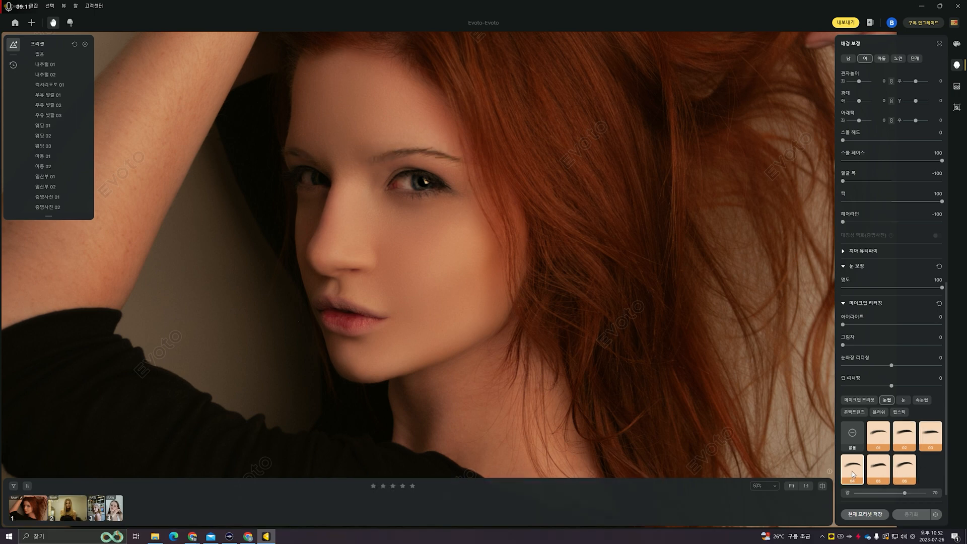
scroll(886, 471, "down", 1)
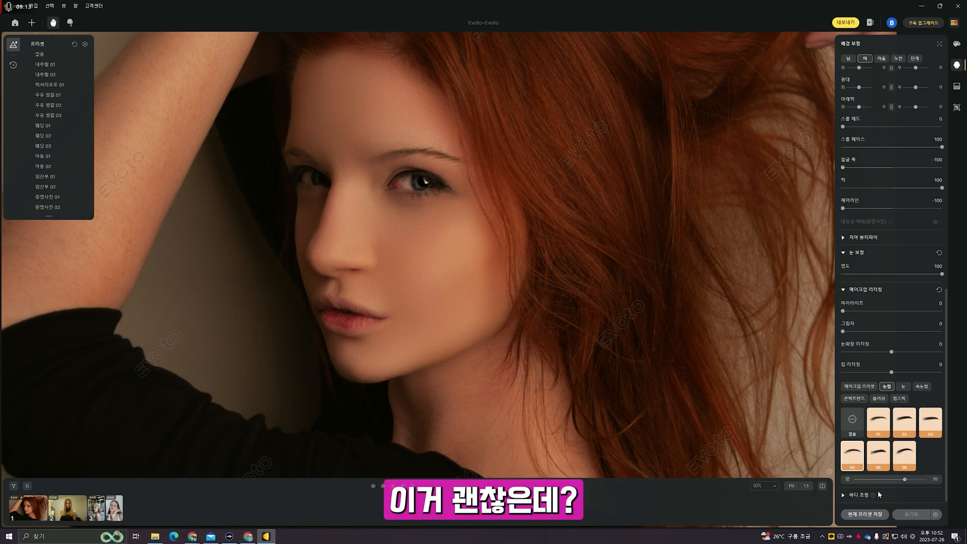
- Expand the Body Adjustment settings and reposition the whole portrait in view
left_click(848, 494)
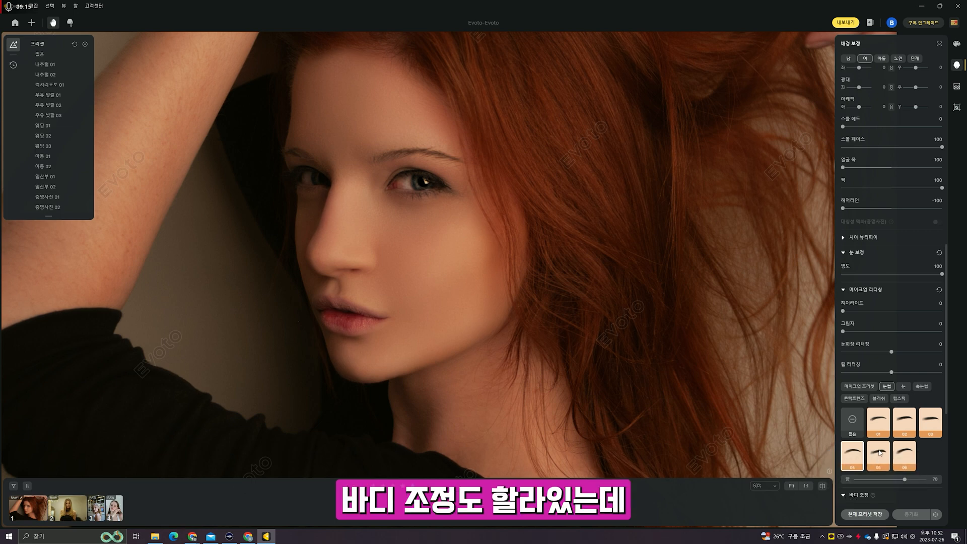
scroll(879, 451, "down", 5)
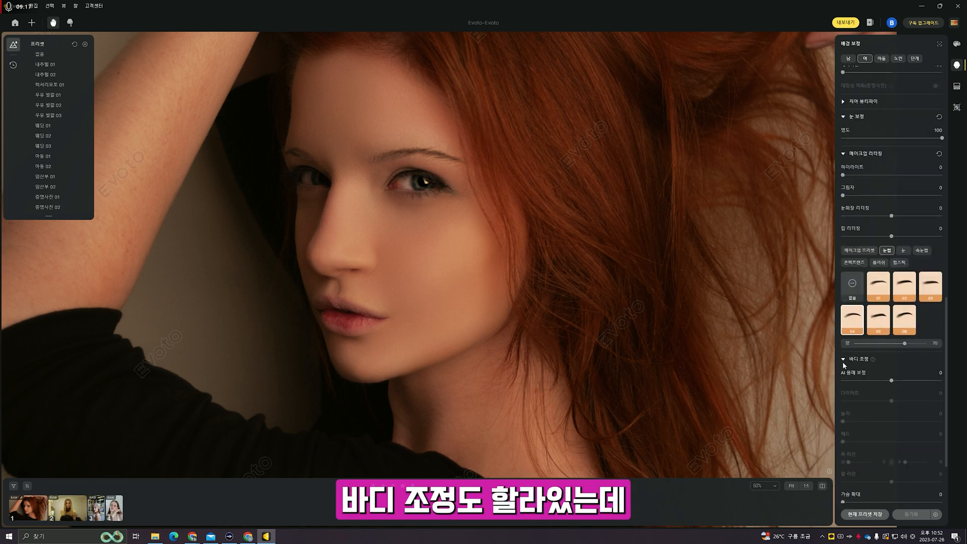
scroll(643, 349, "down", 4)
scroll(644, 354, "up", 1)
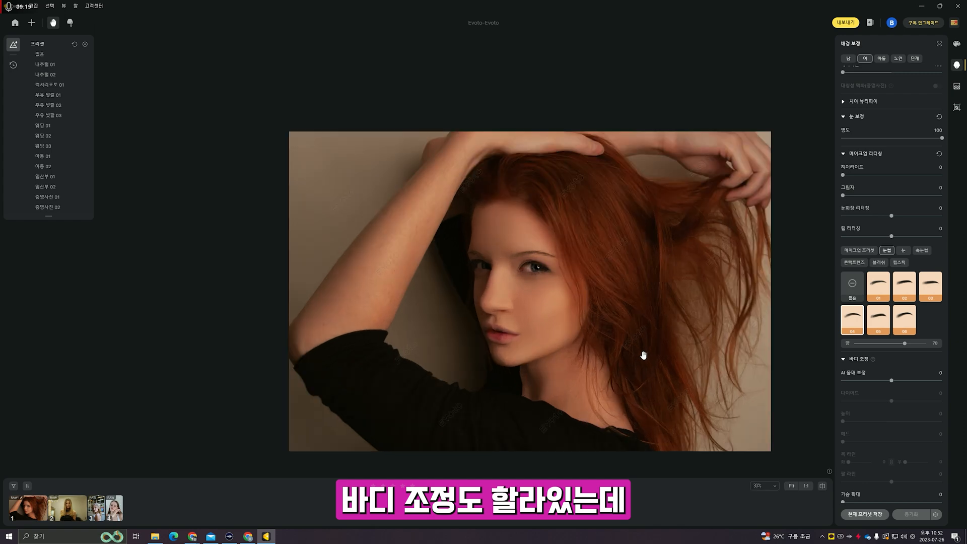
left_click_drag(741, 385, 699, 367)
scroll(896, 407, "down", 3)
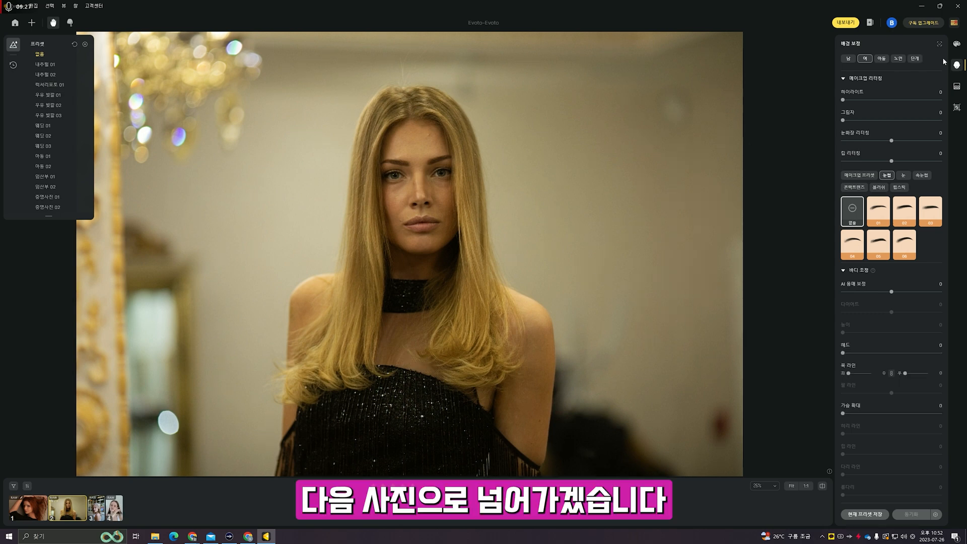
- Try contact lenses 02, 03, 07, 06, 05 and 08, then adjust the blue lens strength to 31
scroll(886, 101, "up", 8)
scroll(438, 194, "up", 5)
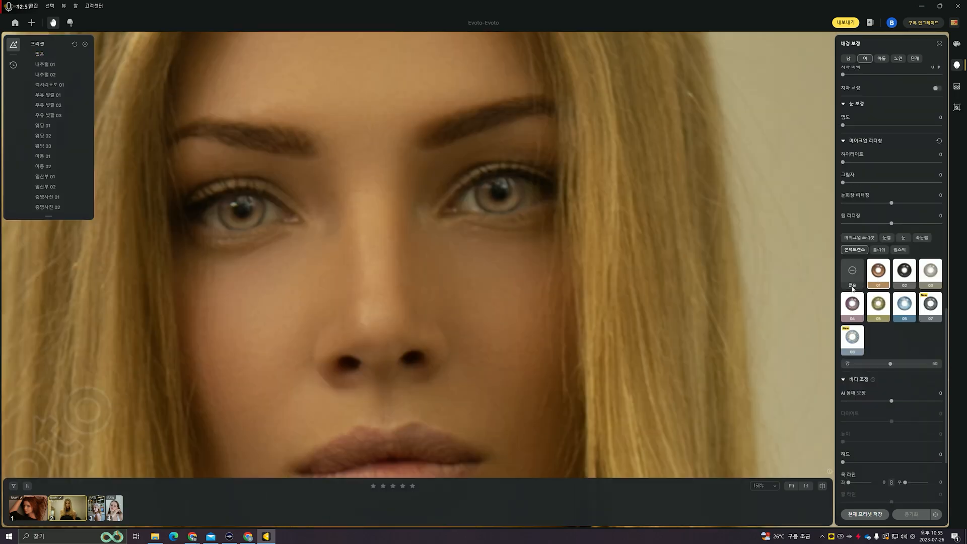
scroll(633, 282, "down", 5)
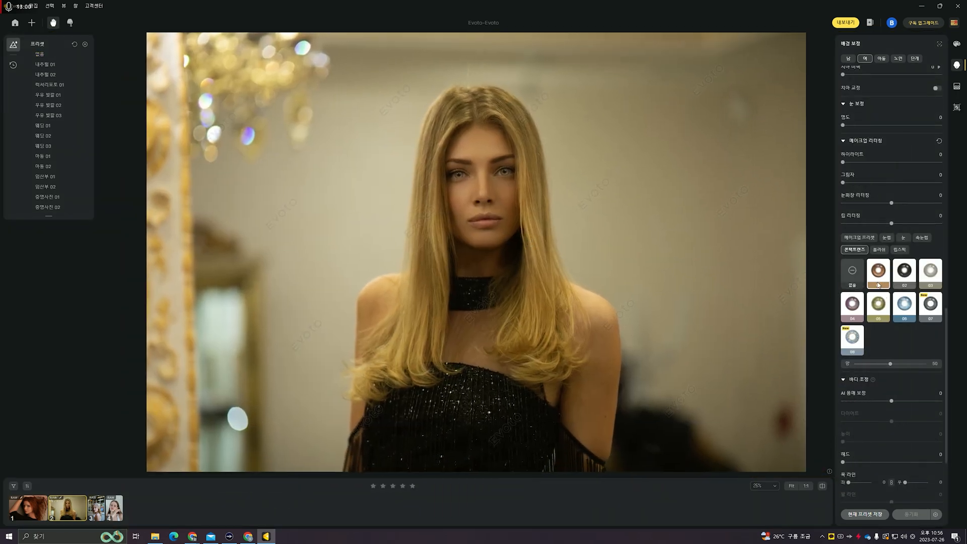
left_click(906, 274)
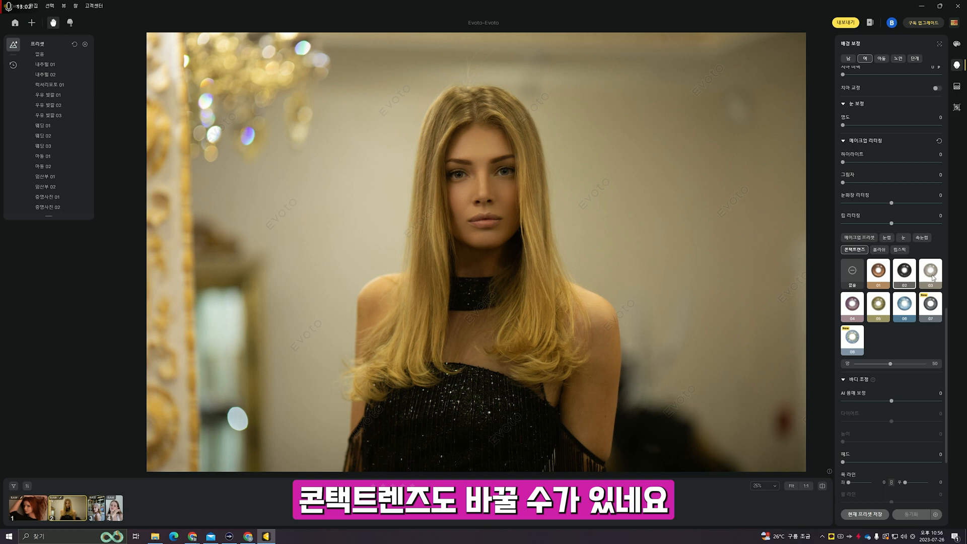
left_click(932, 274)
left_click(930, 304)
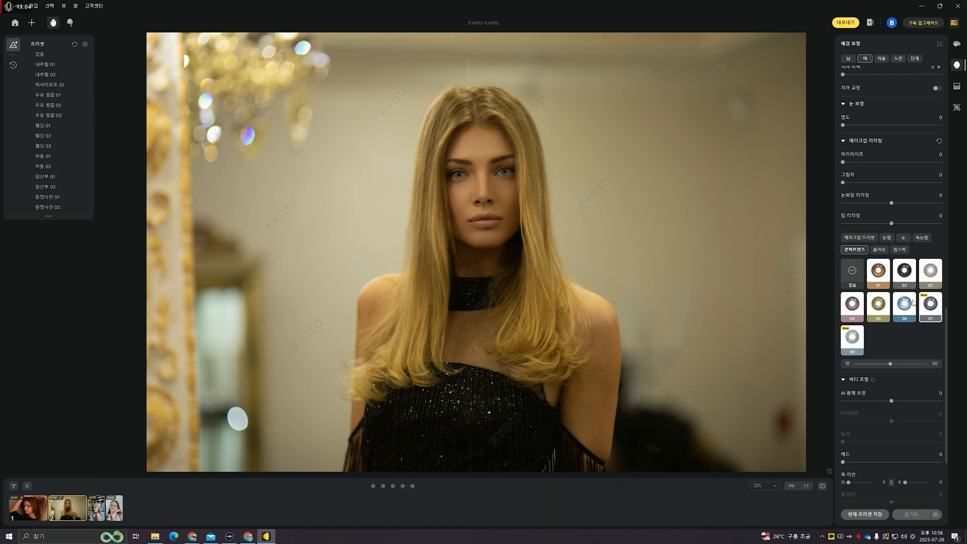
left_click(913, 303)
left_click(881, 310)
left_click(861, 342)
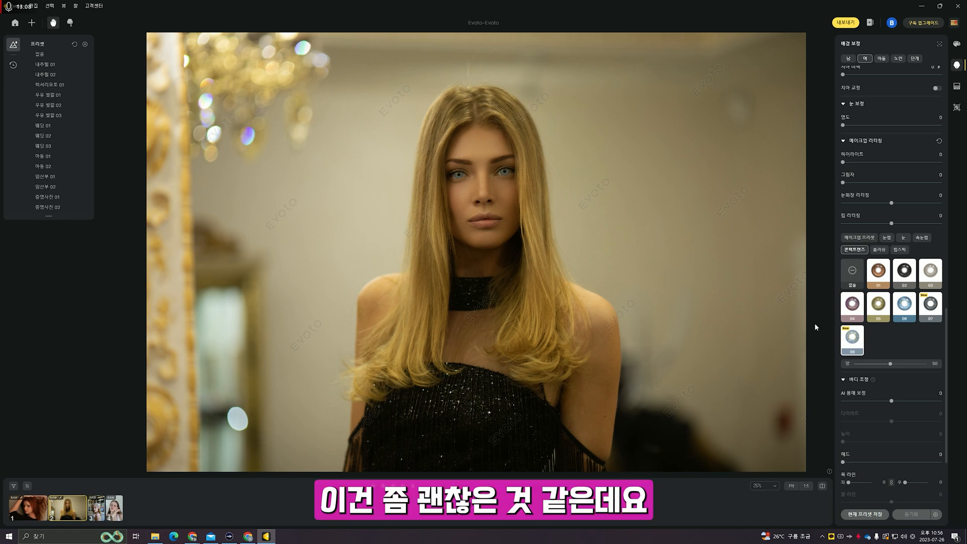
scroll(521, 224, "up", 2)
scroll(888, 340, "down", 2)
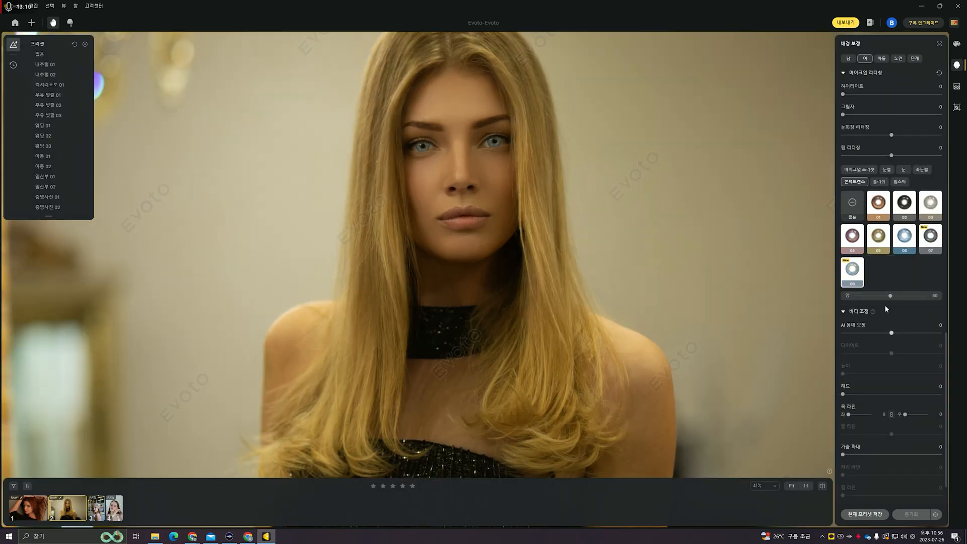
mouse_move(891, 298)
left_mouse_down()
mouse_move(931, 295)
mouse_move(861, 297)
mouse_move(876, 297)
left_mouse_up()
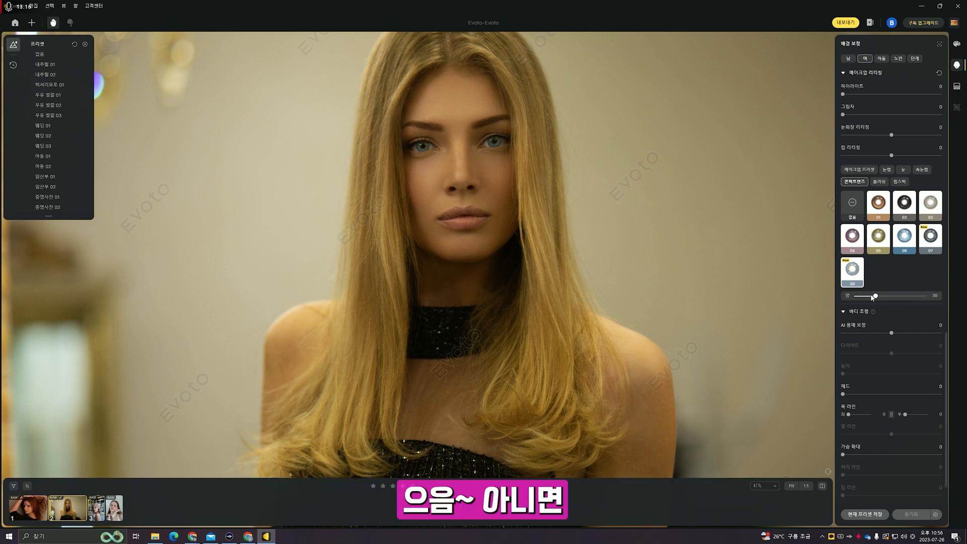
- Compare green-hazel, blue-grey and other lens colours, settling on a blue contact lens
left_click(882, 246)
left_click(849, 266)
left_click(907, 245)
left_click(881, 241)
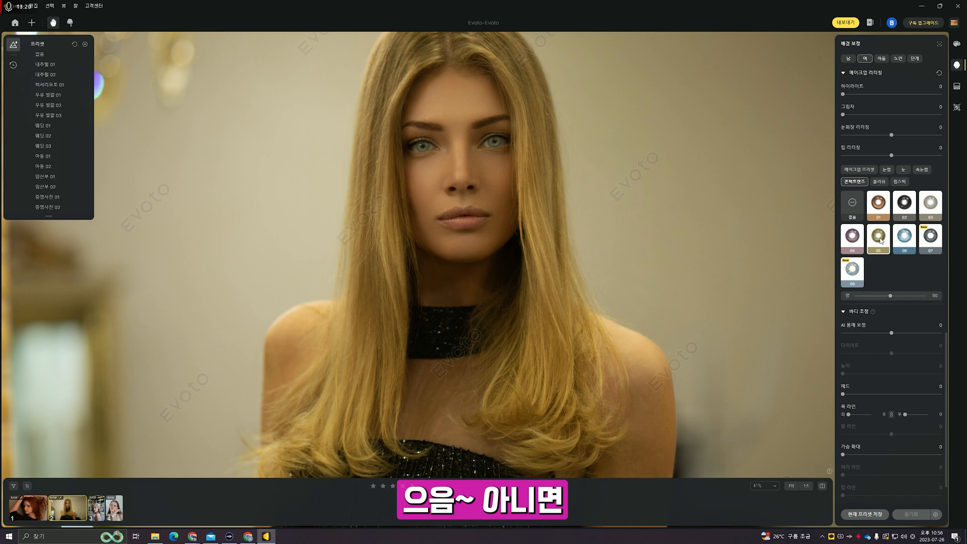
left_click(912, 247)
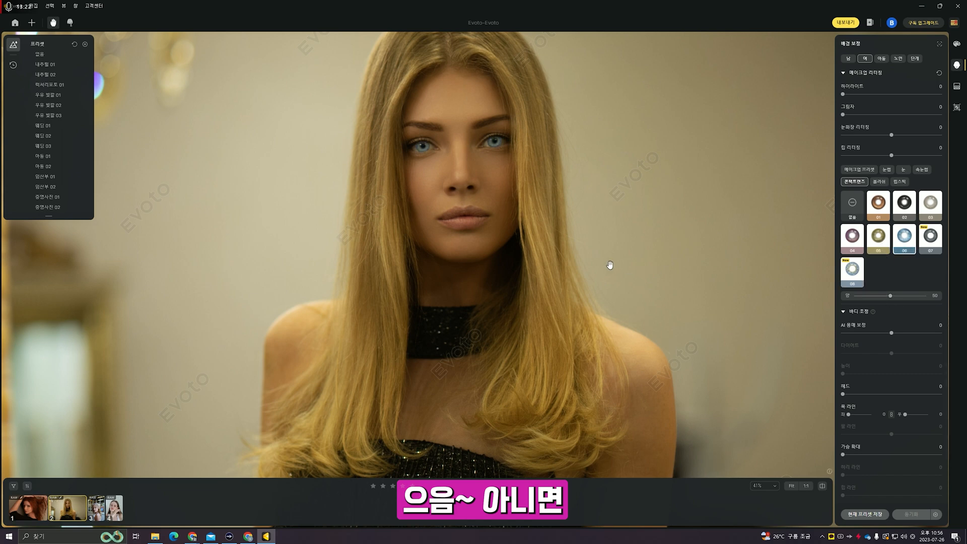
scroll(609, 265, "down", 3)
left_click_drag(650, 272, 609, 260)
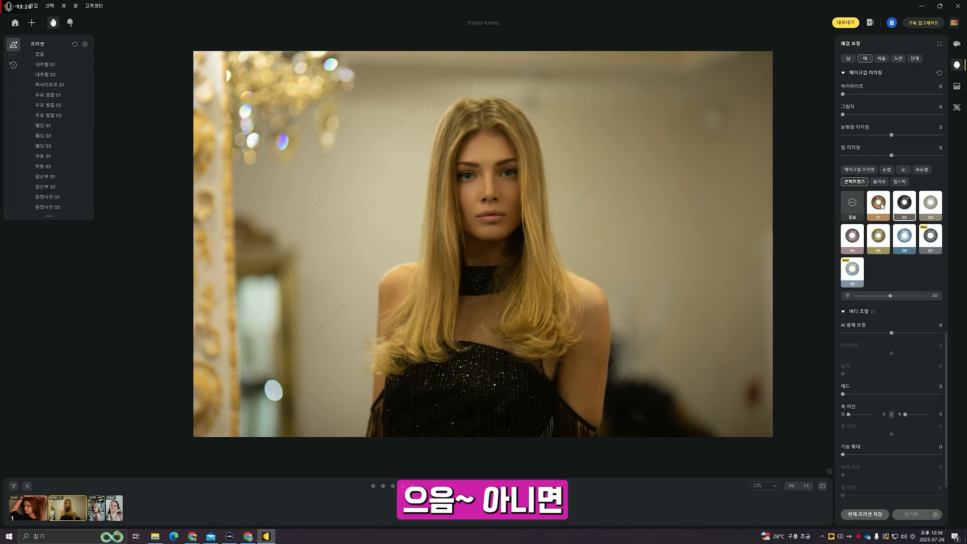
- Remove and reapply the contact lens, then bring up the background retouching settings
left_click(852, 206)
left_click(886, 206)
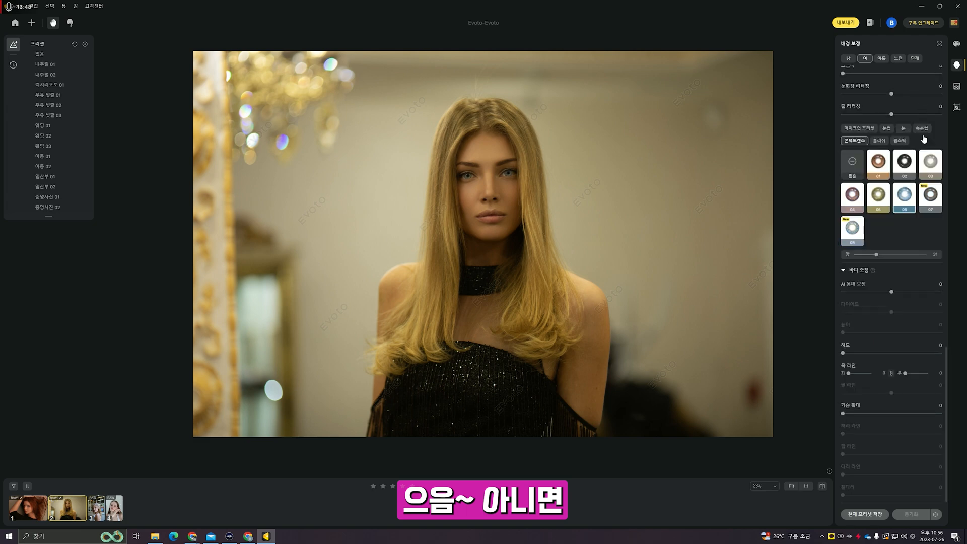
left_click(958, 86)
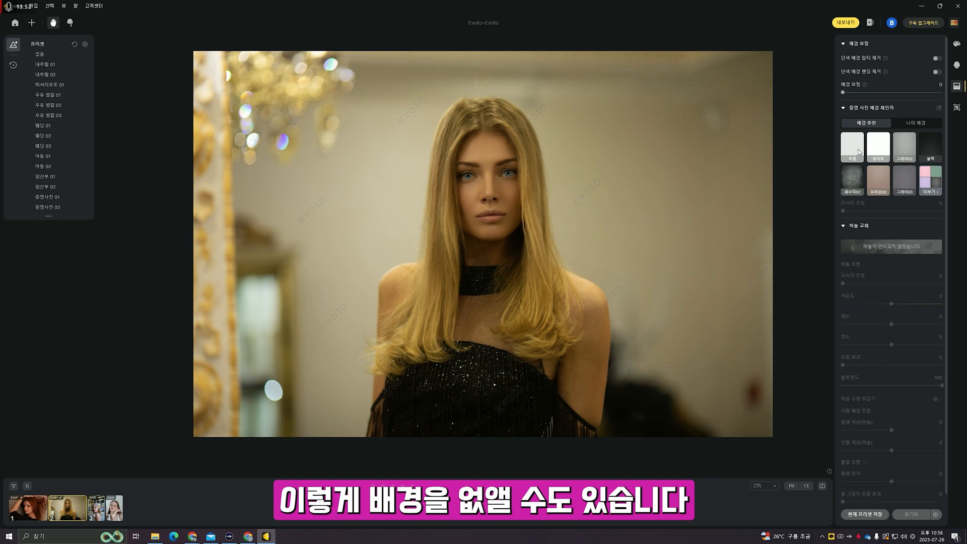
- Replace the background with black, set edge adjustment to 44, then try Transparent and Fabric02
left_click(923, 146)
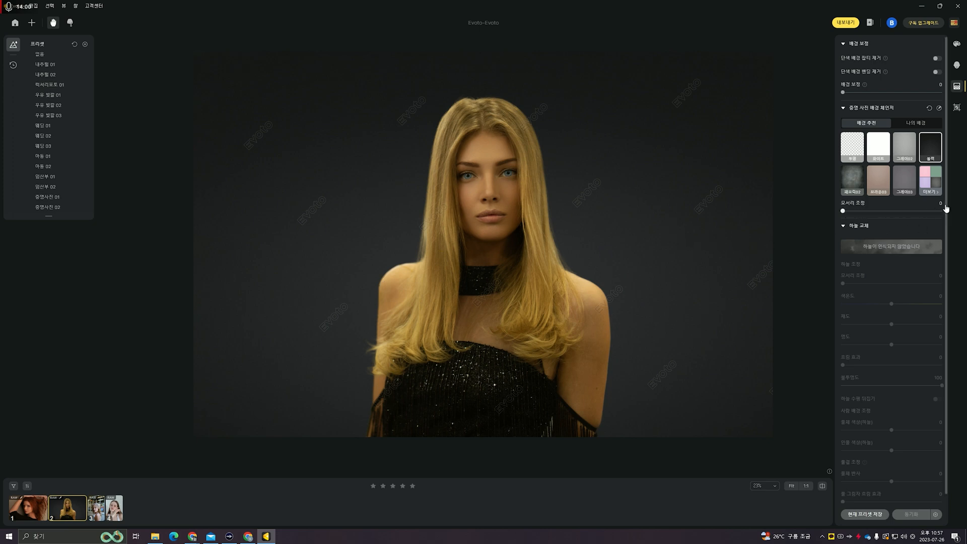
left_click_drag(846, 212, 882, 213)
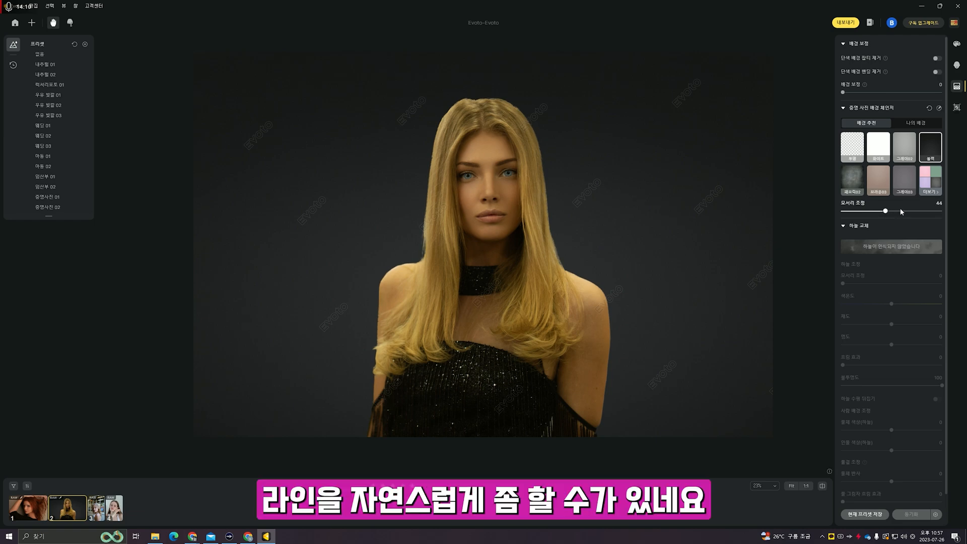
left_click(851, 158)
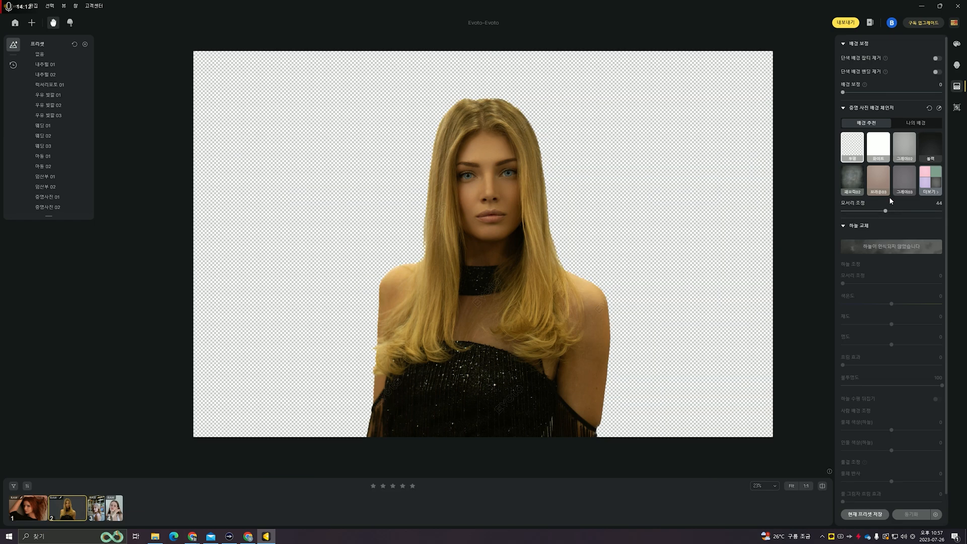
left_click(854, 188)
- Expand the full backdrop list and try blue fabric, light blue and tan brown backgrounds
left_click(933, 192)
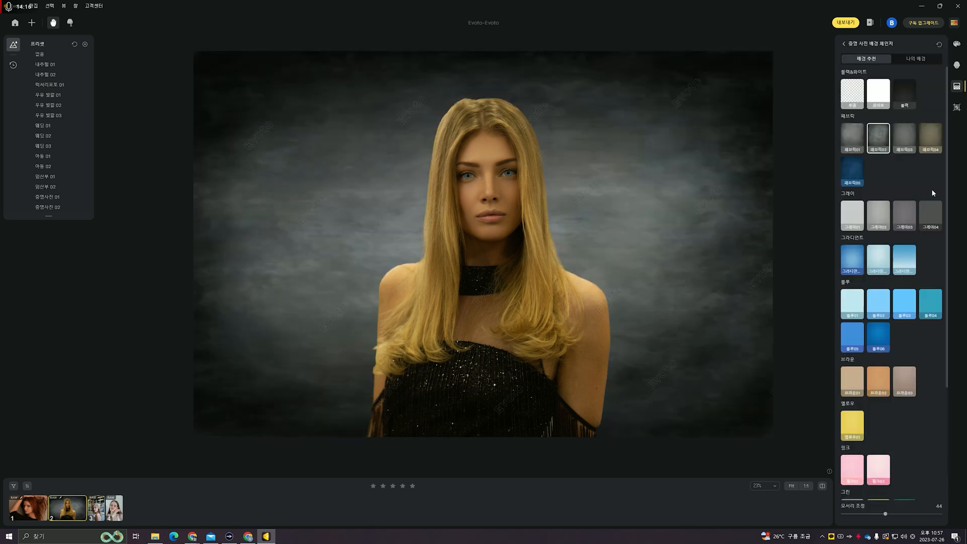
left_click(859, 176)
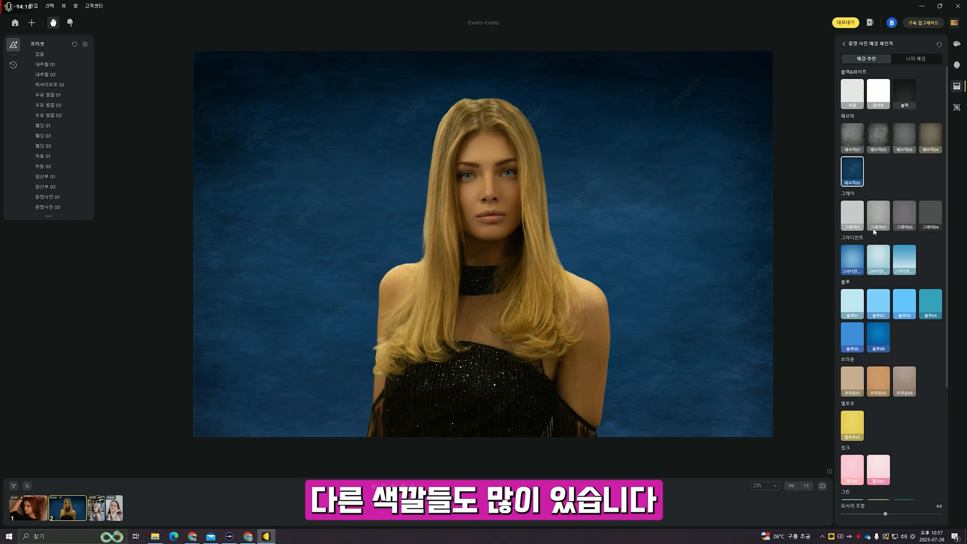
left_click(877, 314)
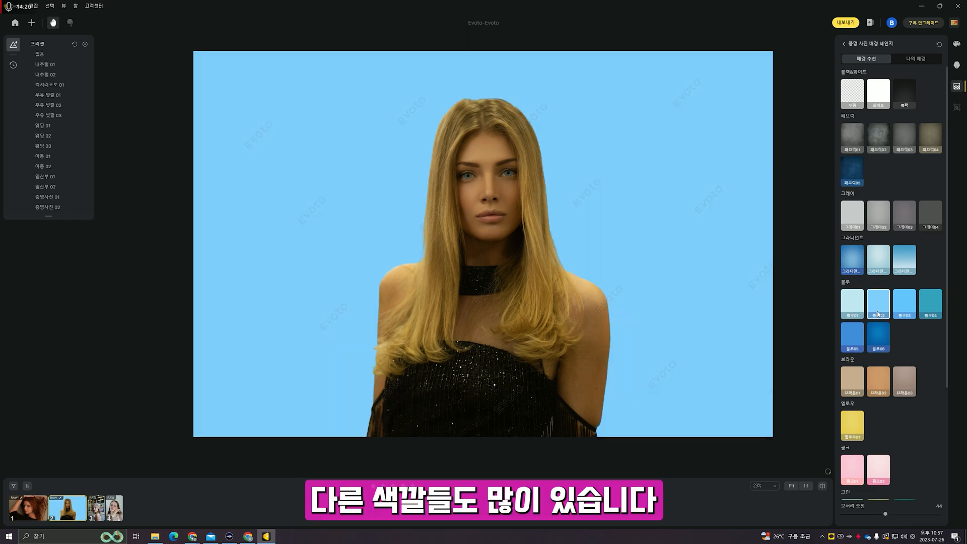
scroll(878, 310, "down", 1)
left_click(882, 346)
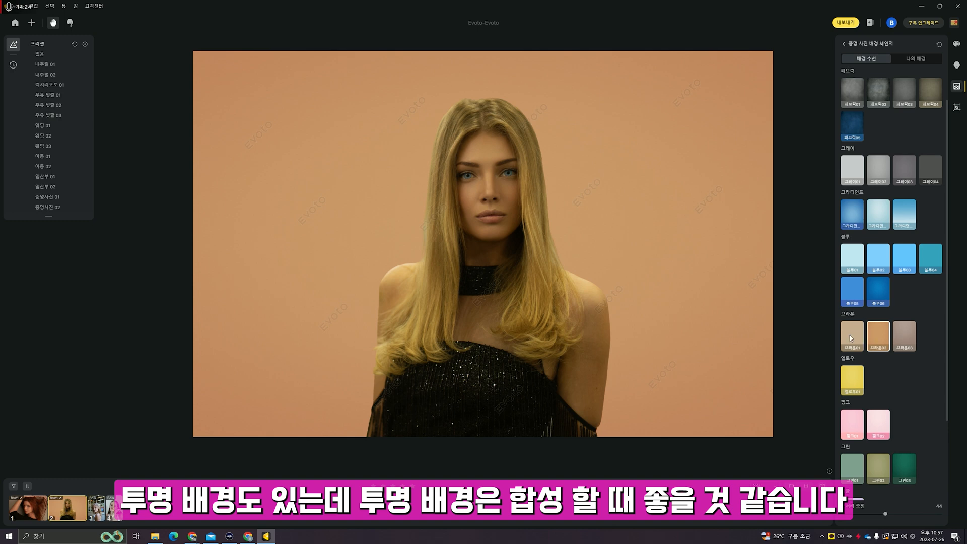
scroll(867, 410, "down", 2)
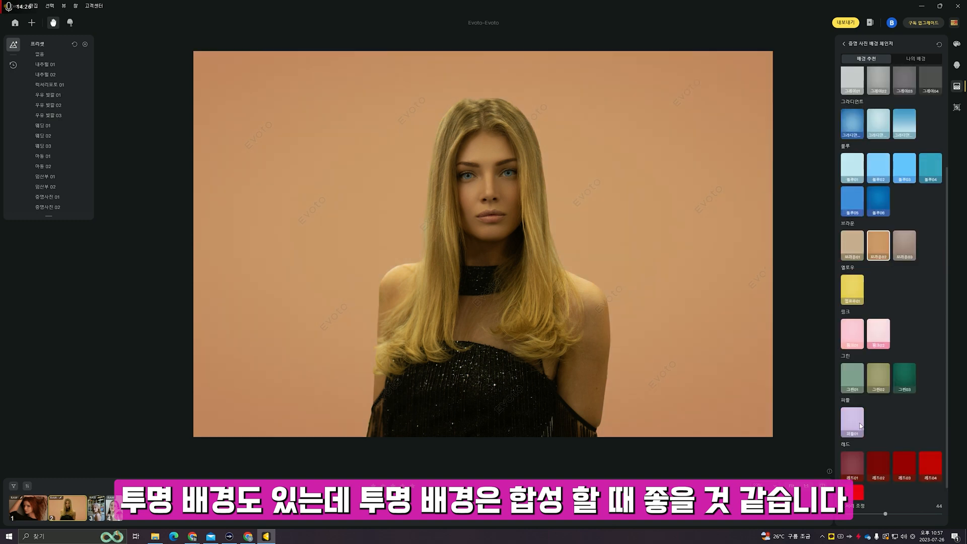
scroll(867, 409, "up", 3)
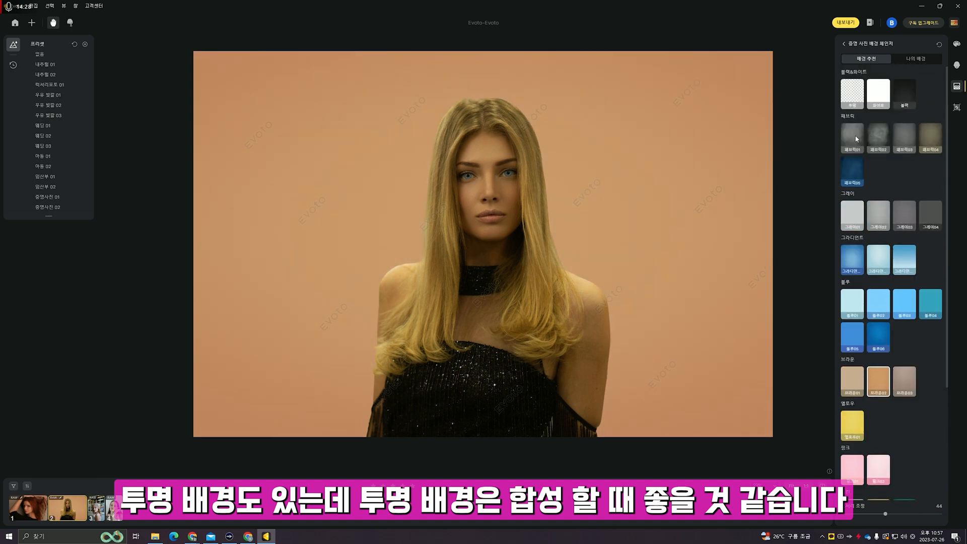
- Try grey fabric, plain grey, black and white, settle on Transparent, and show My Backgrounds
left_click(857, 140)
left_click(904, 139)
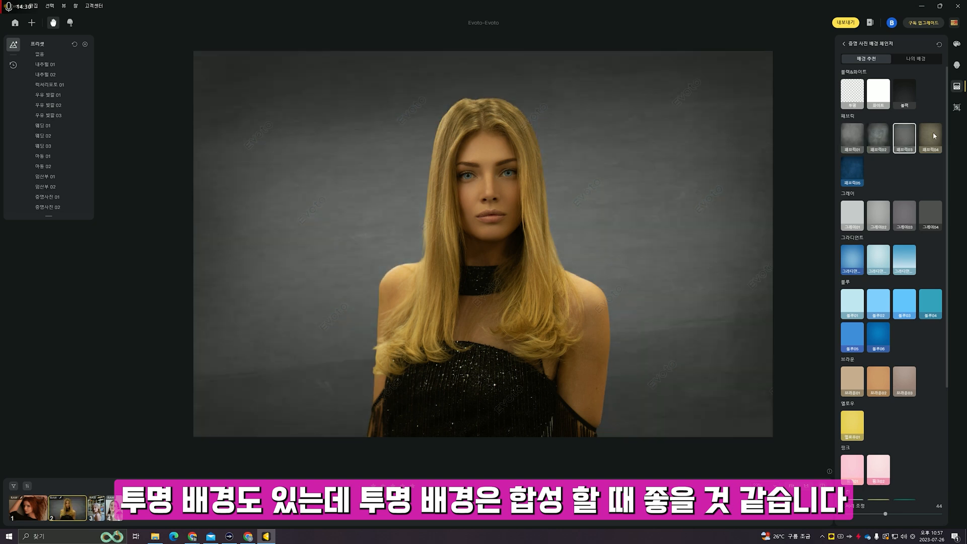
left_click(896, 96)
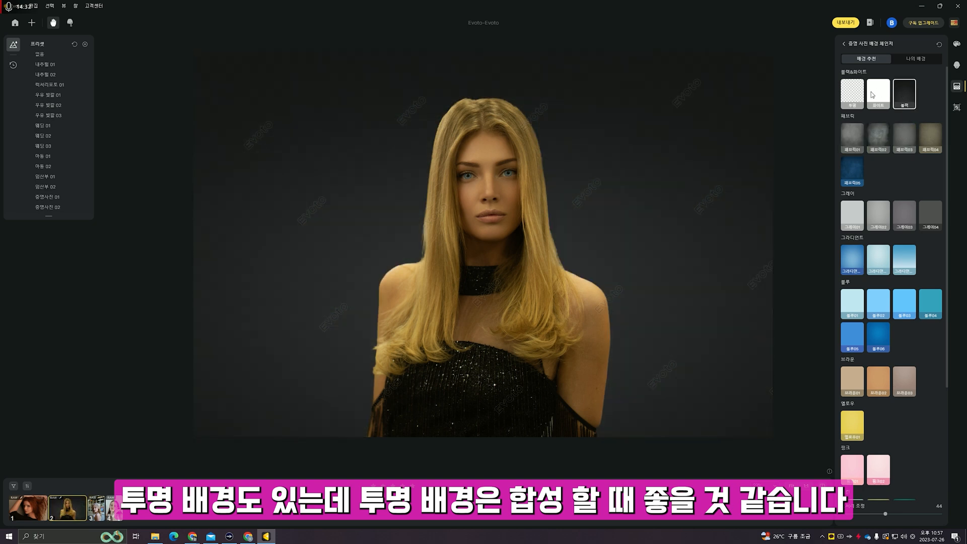
left_click(872, 92)
left_click(851, 99)
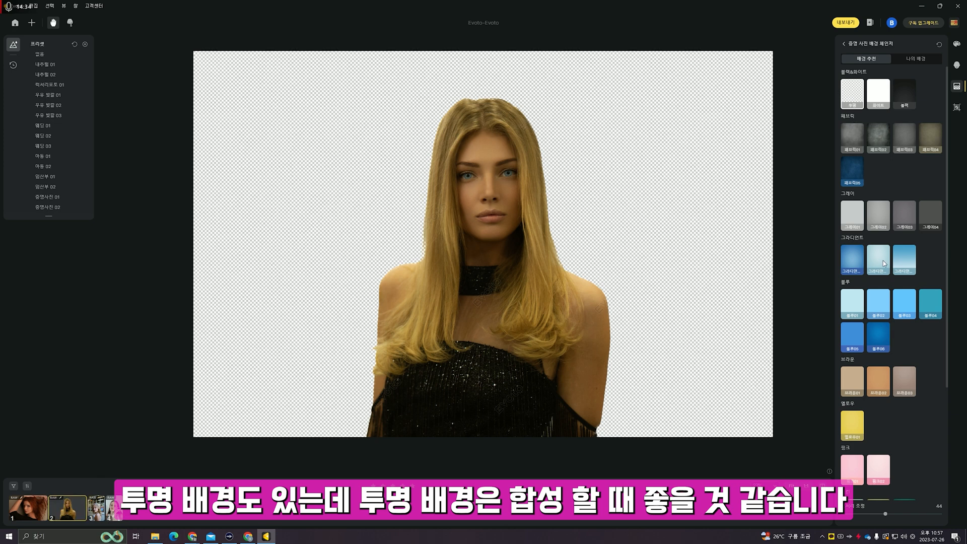
scroll(884, 261, "down", 3)
scroll(906, 186, "up", 3)
left_click(916, 59)
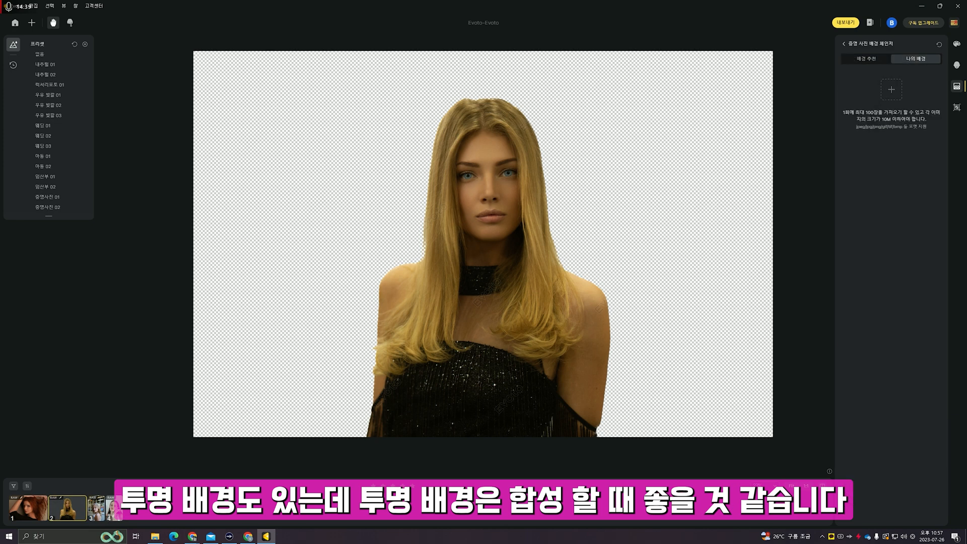
left_click(192, 536)
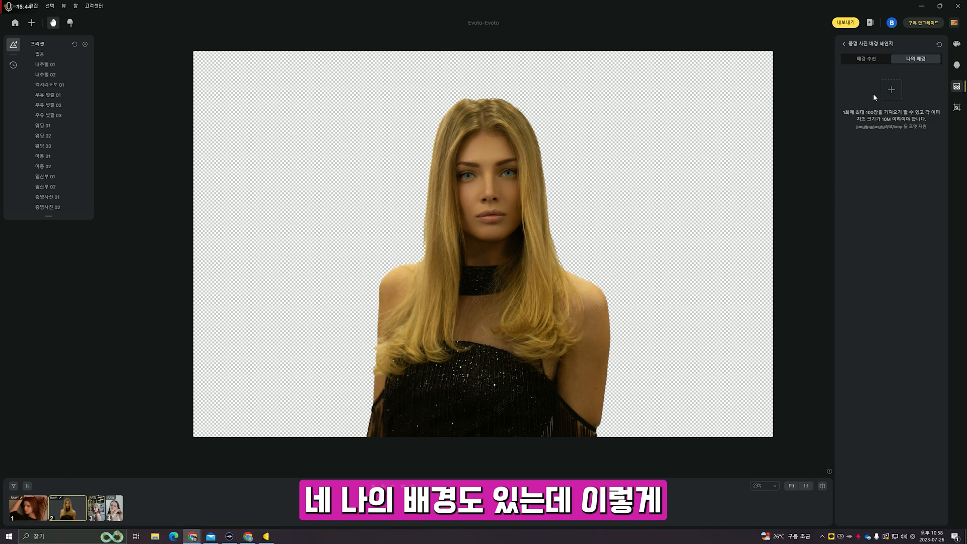
- Add the mountain image from Downloads as a custom background and place it behind the woman
left_click(891, 89)
left_click(36, 69)
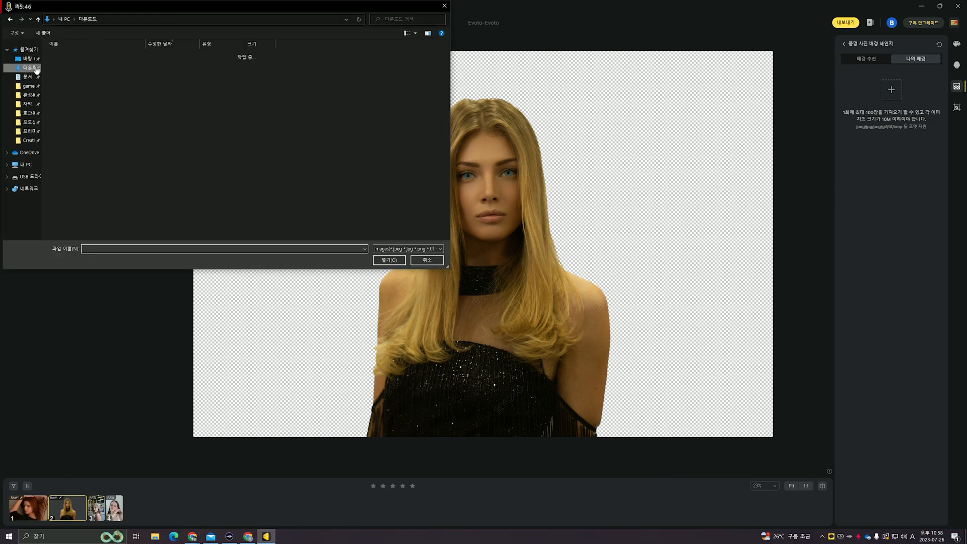
double_click(73, 65)
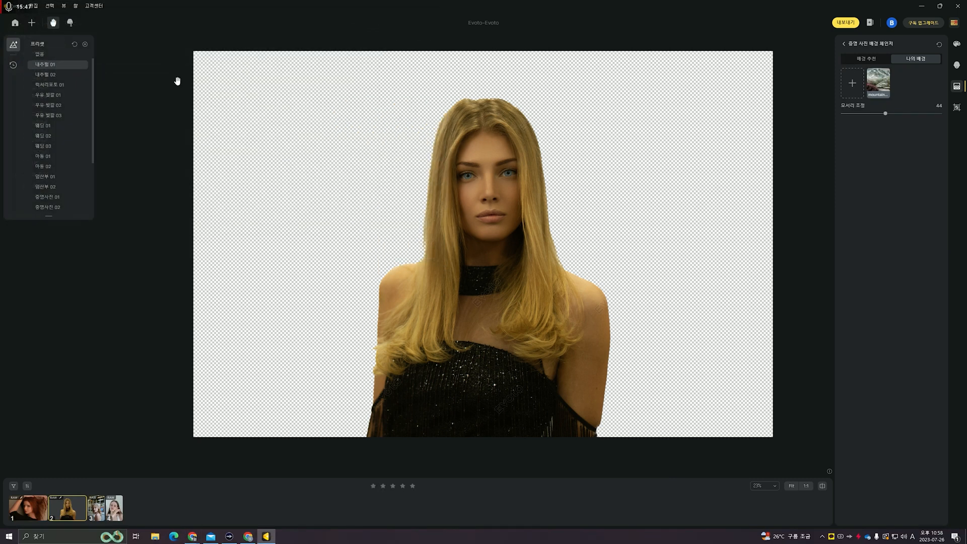
left_click(883, 87)
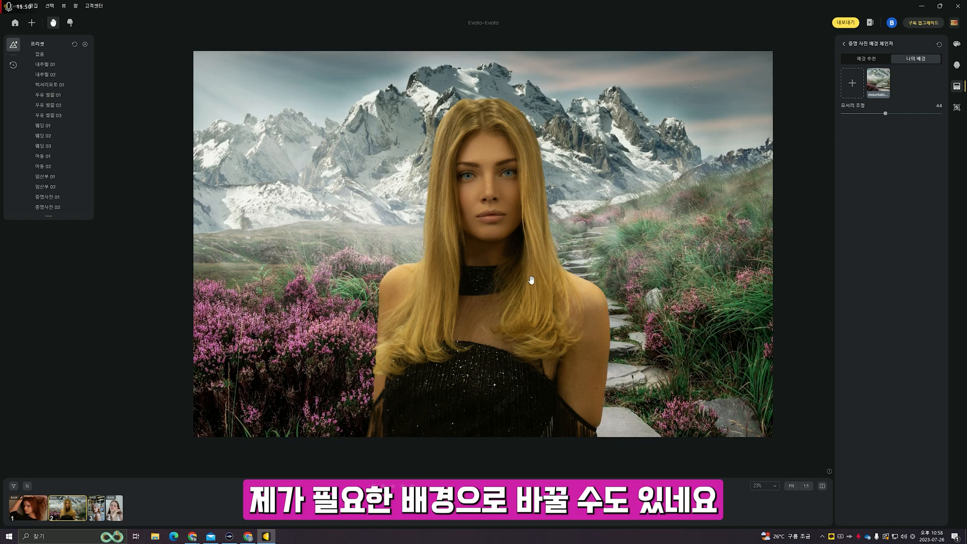
- Set edge softening to 40 and return to the recommended backgrounds
left_click_drag(632, 259, 621, 248)
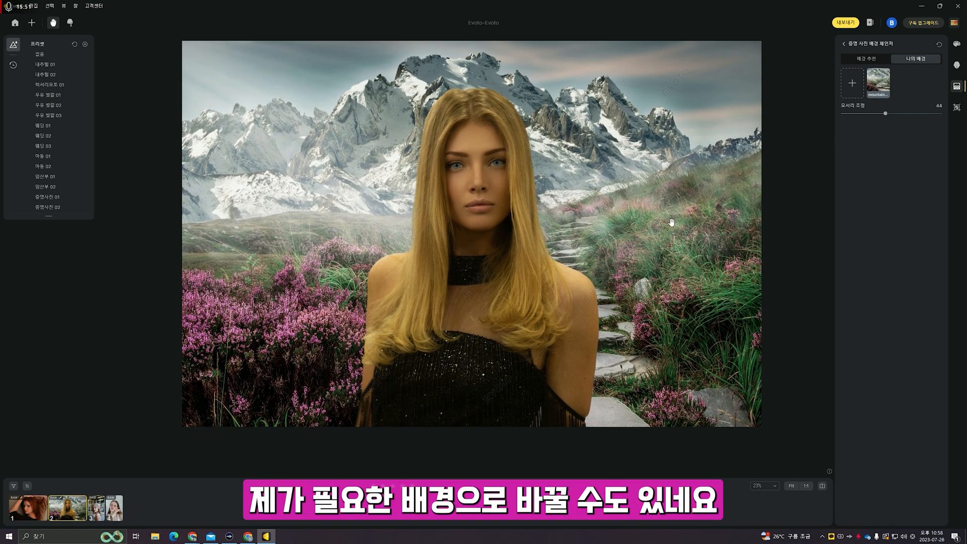
left_click_drag(918, 114, 880, 117)
left_click(876, 114)
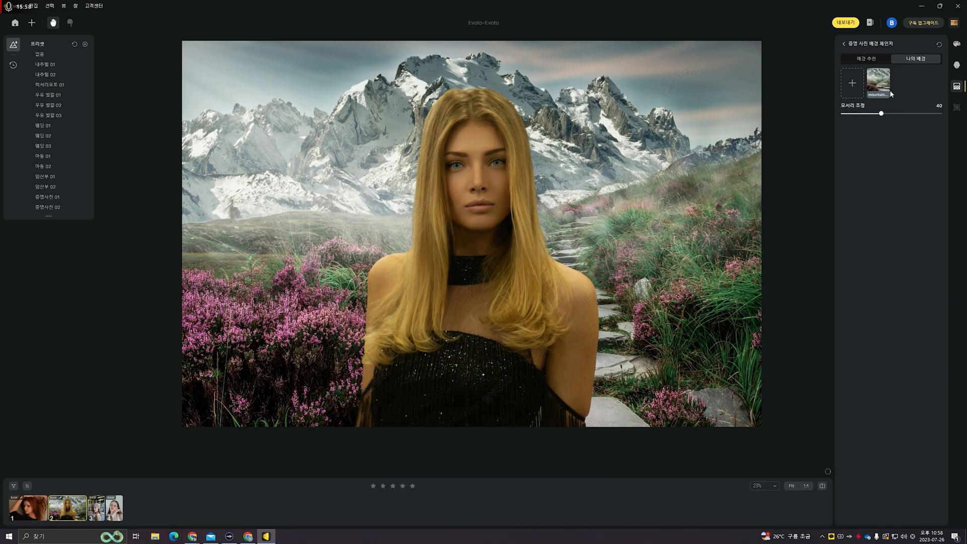
left_click(879, 59)
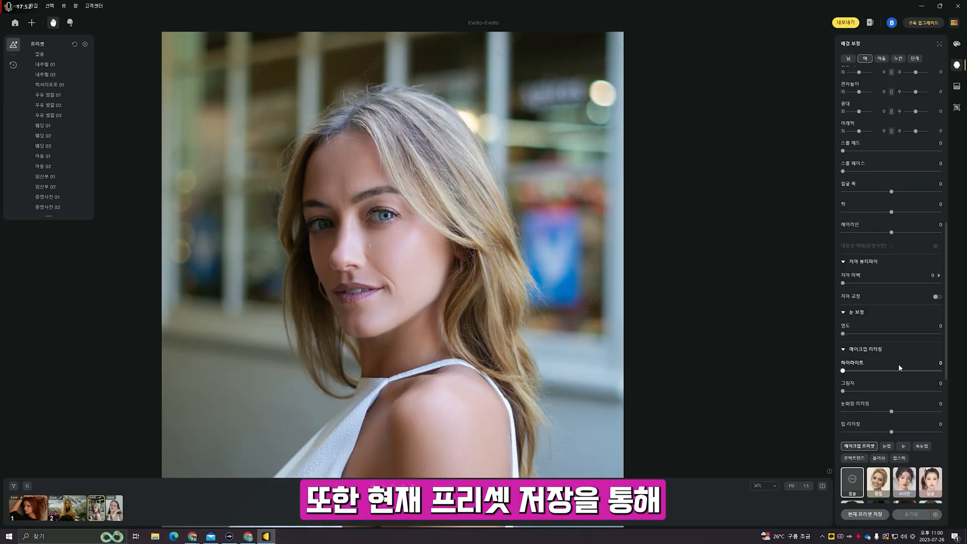
- Save the current retouch as preset 프리셋1 with all categories, in a new group named aa
scroll(900, 368, "down", 2)
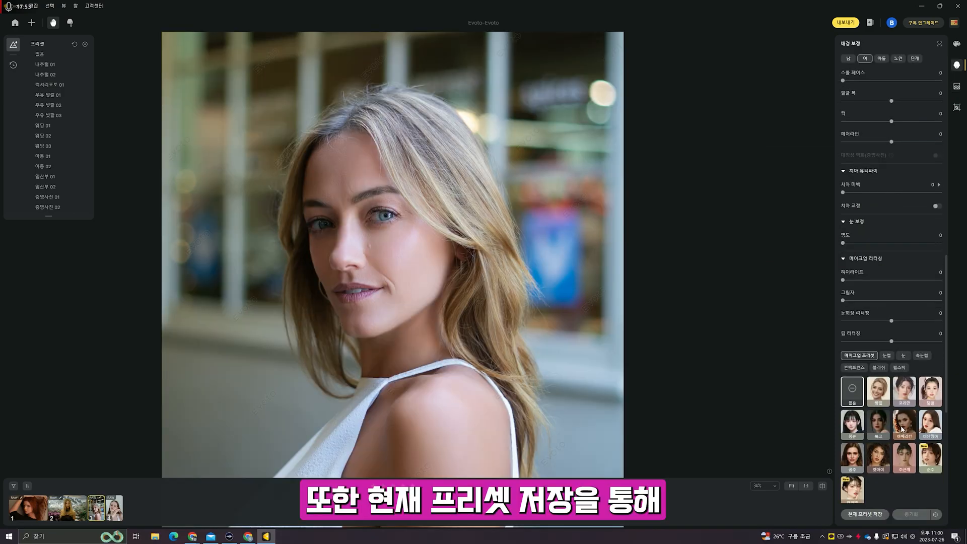
left_click(865, 514)
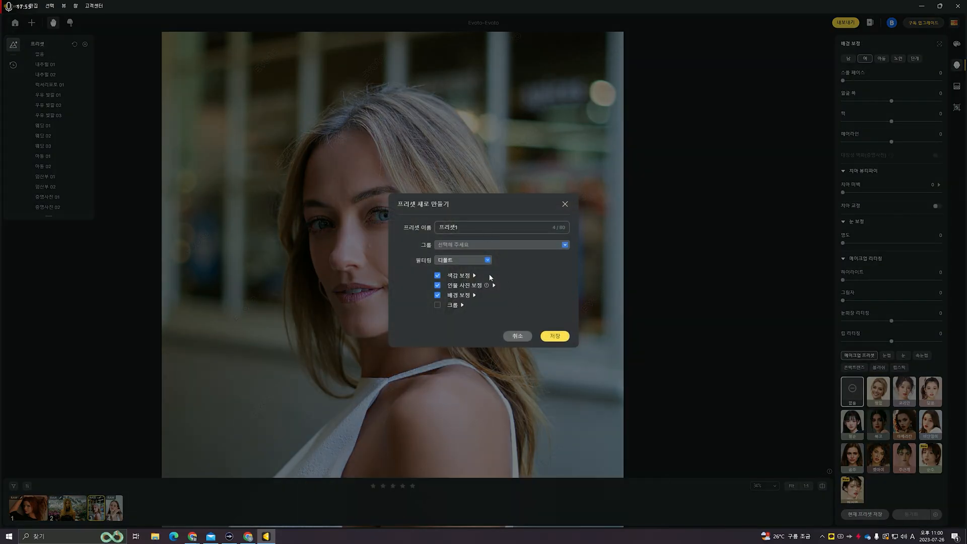
scroll(454, 260, "down", 1)
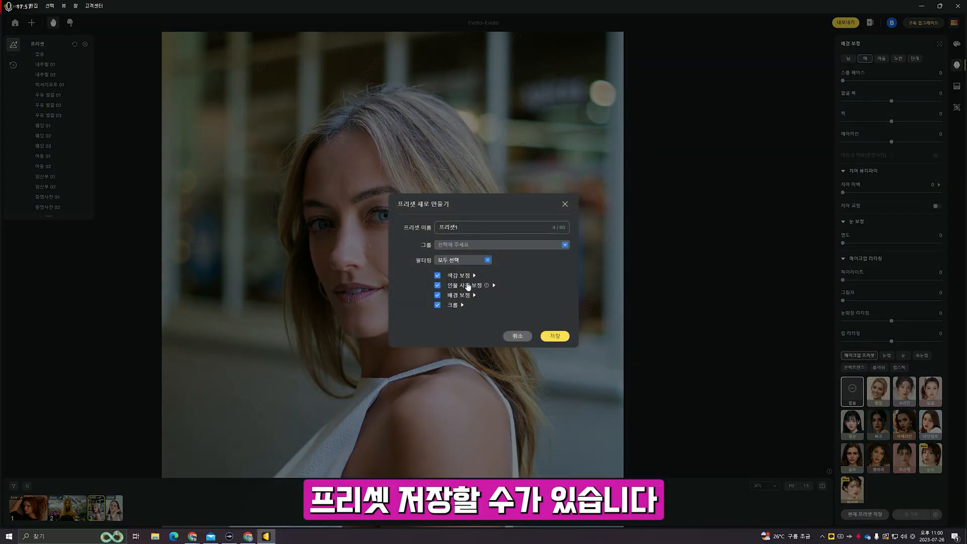
left_click(556, 337)
left_click(478, 246)
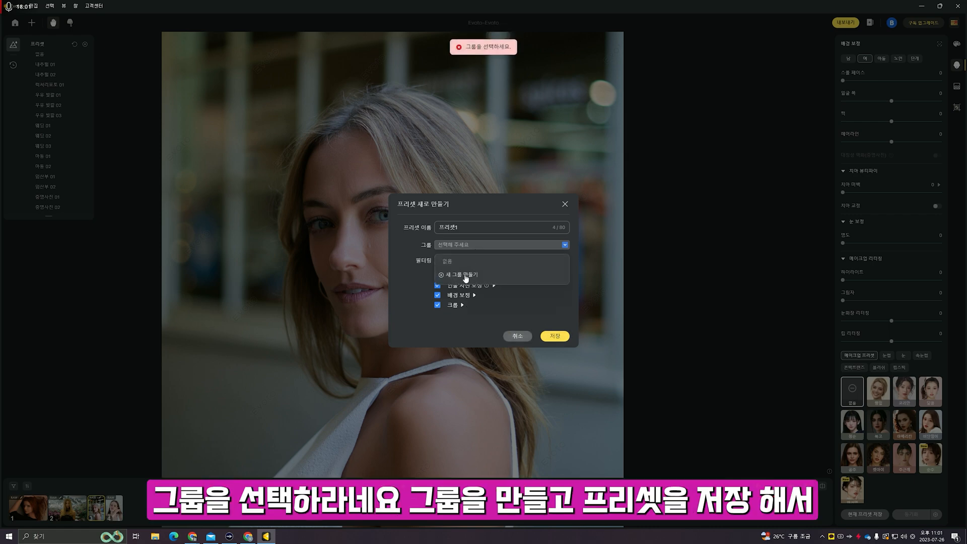
left_click(460, 275)
type("aa")
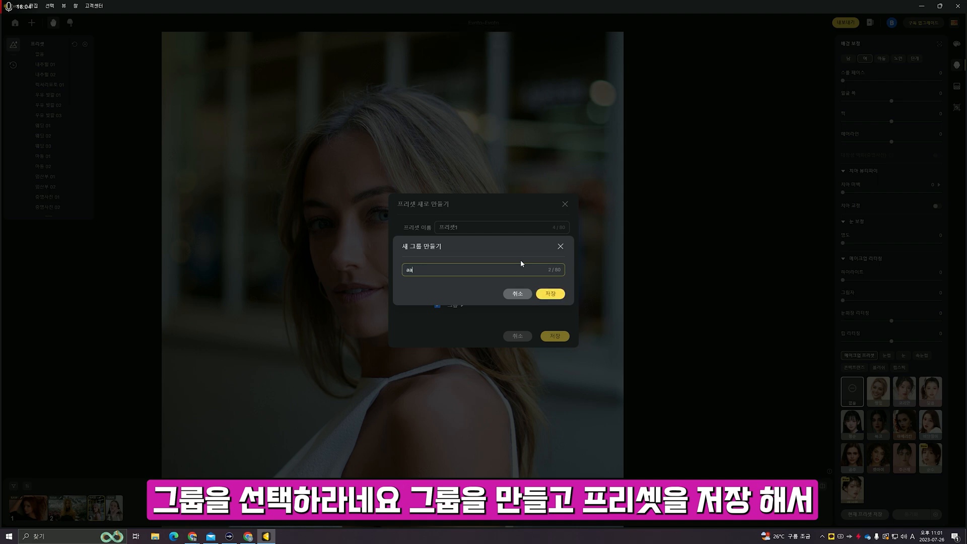
key("Return")
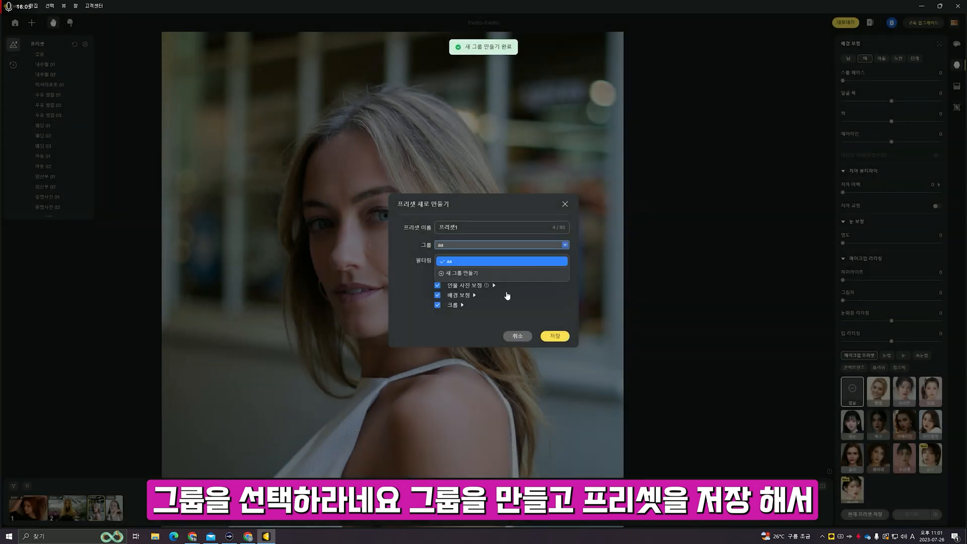
left_click(549, 333)
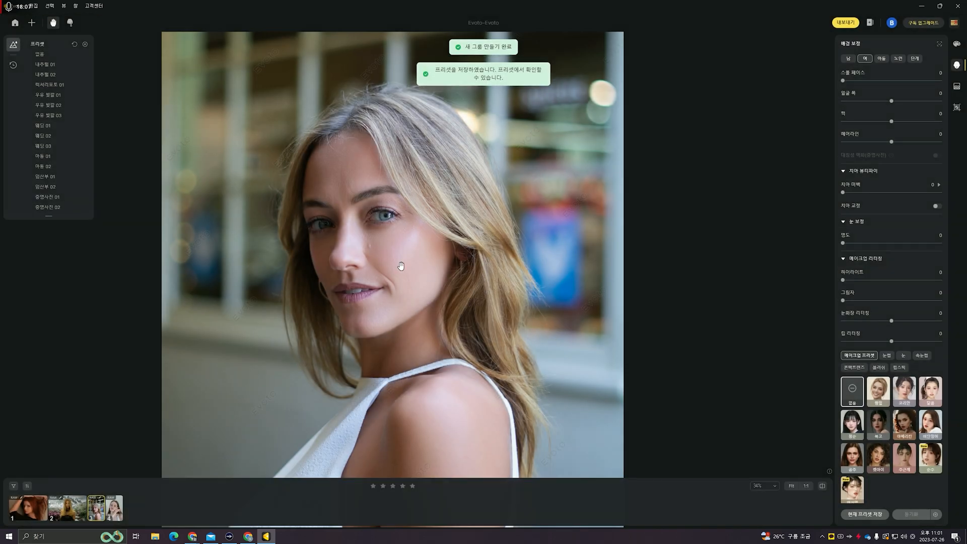
scroll(50, 138, "down", 3)
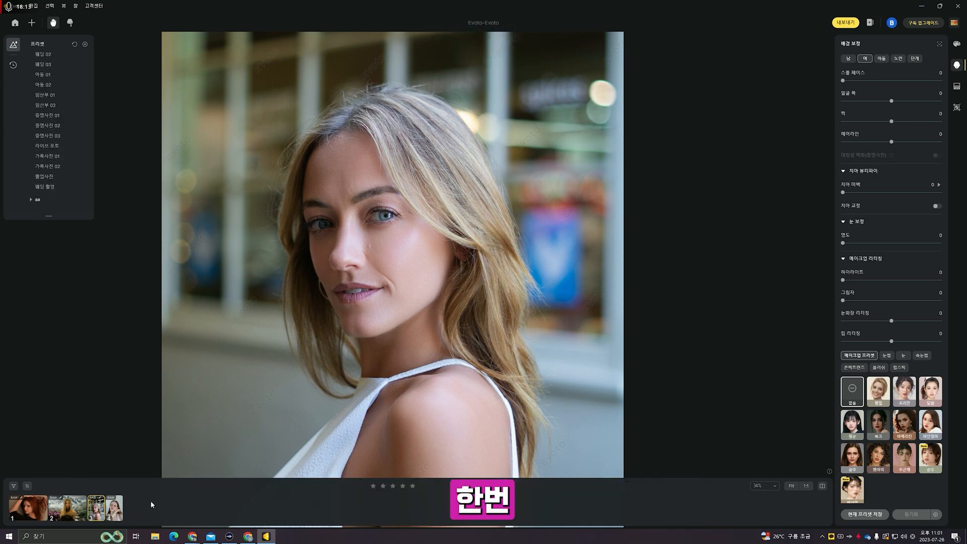
- Apply preset 프리셋1 to the hand-on-face, blonde and red-haired portraits, also with all selected via Ctrl+A
left_click(114, 508)
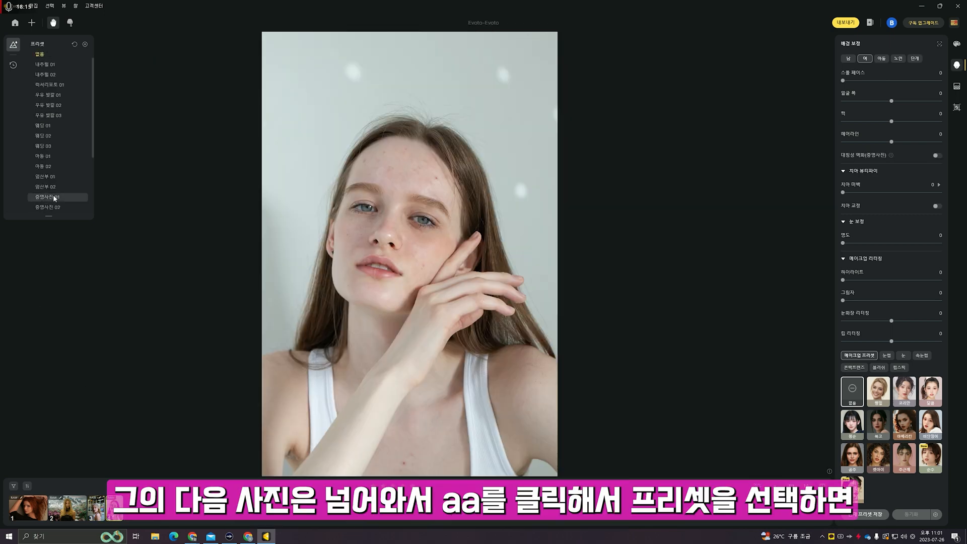
scroll(50, 201, "down", 3)
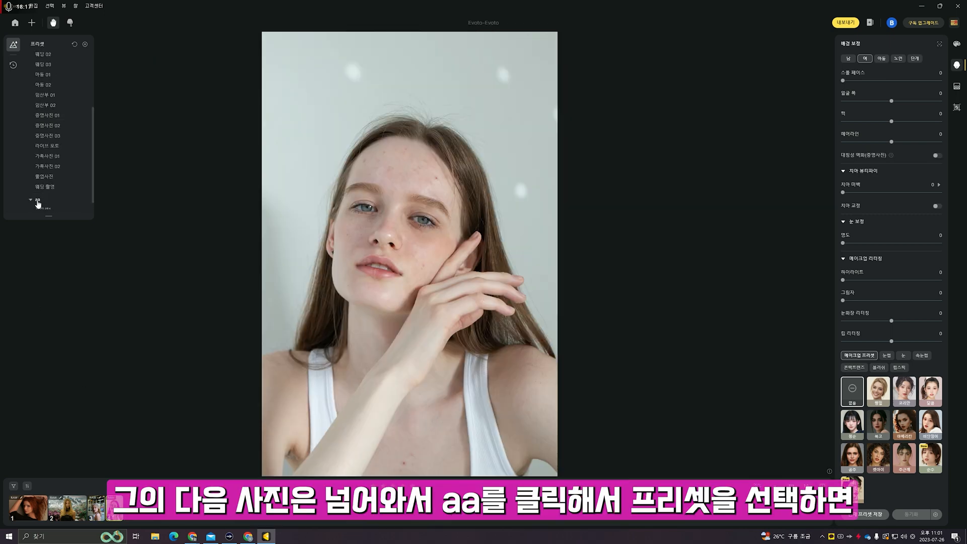
left_click(47, 200)
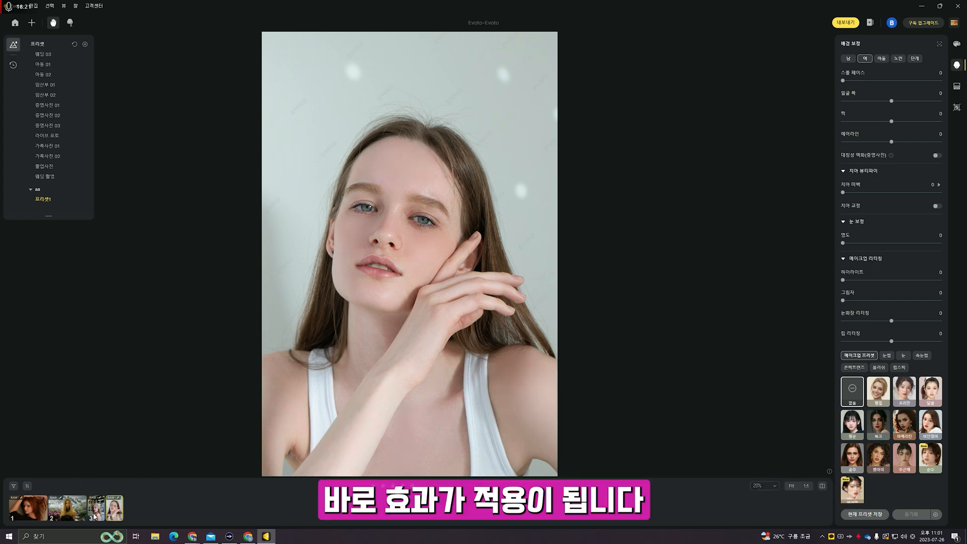
left_click(67, 508)
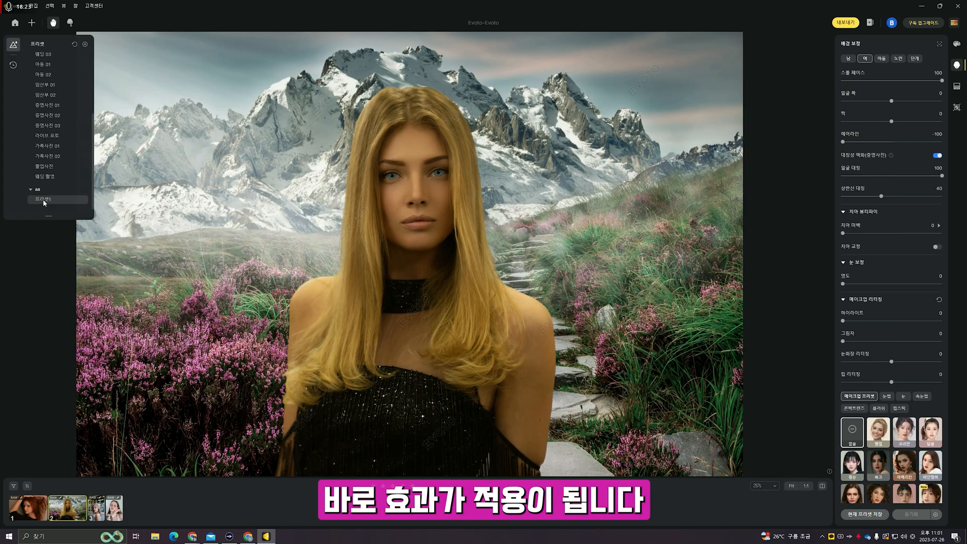
left_click(44, 201)
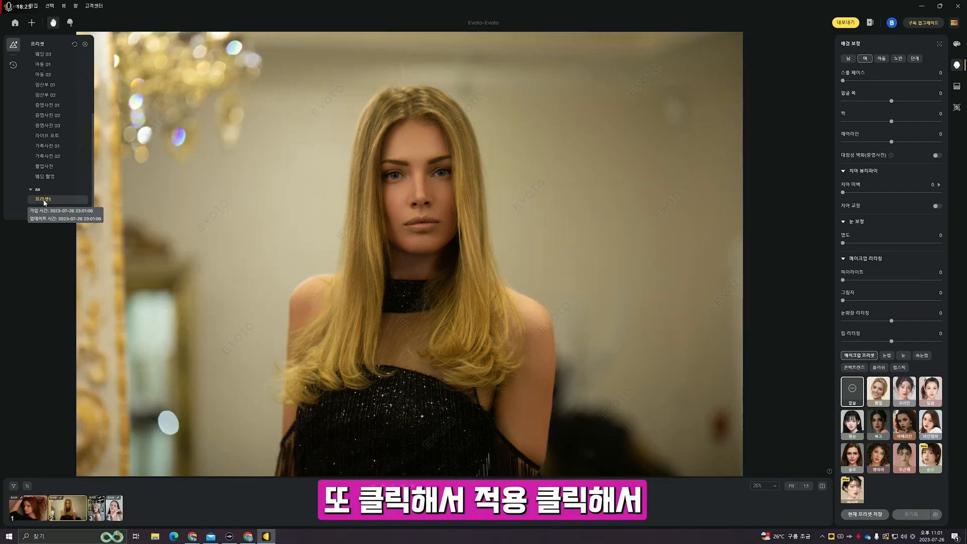
left_click(44, 507)
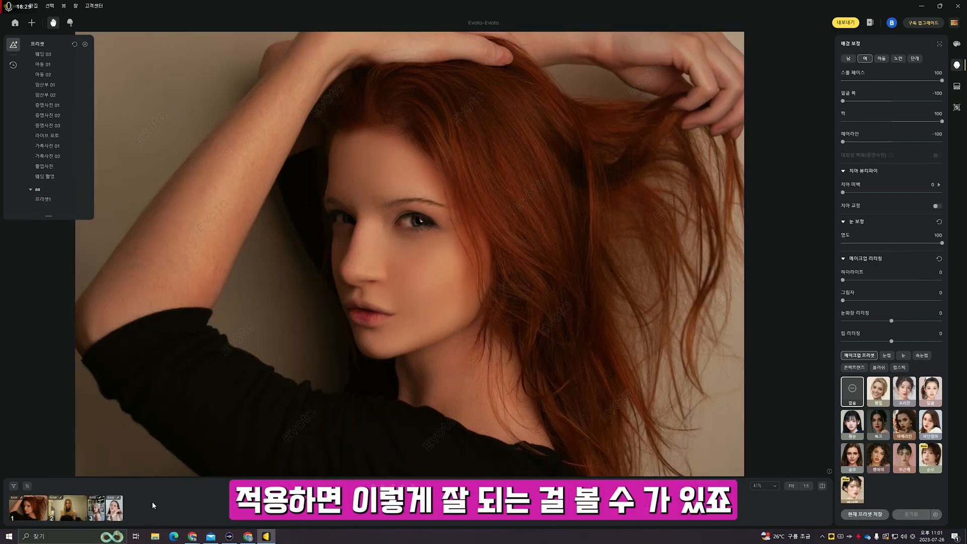
key("ctrl+a")
left_click(45, 200)
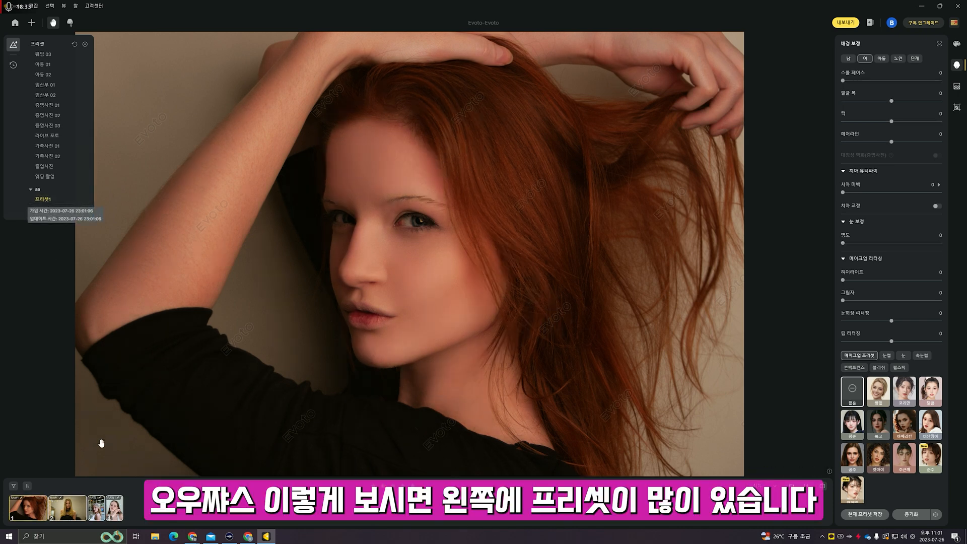
left_click(73, 509)
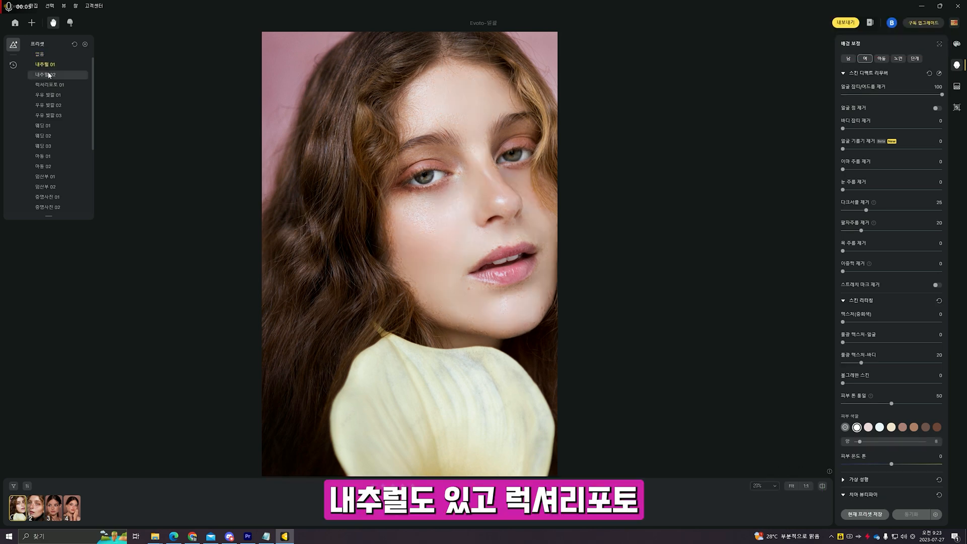
- Try presets 럭셔리포토 01, 우유 빛깔 01/03, 웨딩 01/03, 아동 01 and 임산부 01/02
left_click(50, 85)
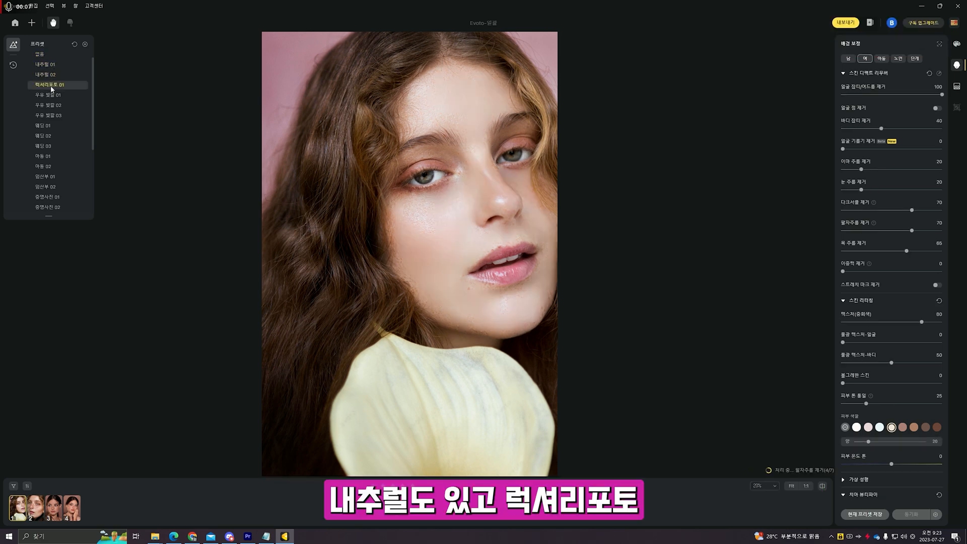
left_click(49, 96)
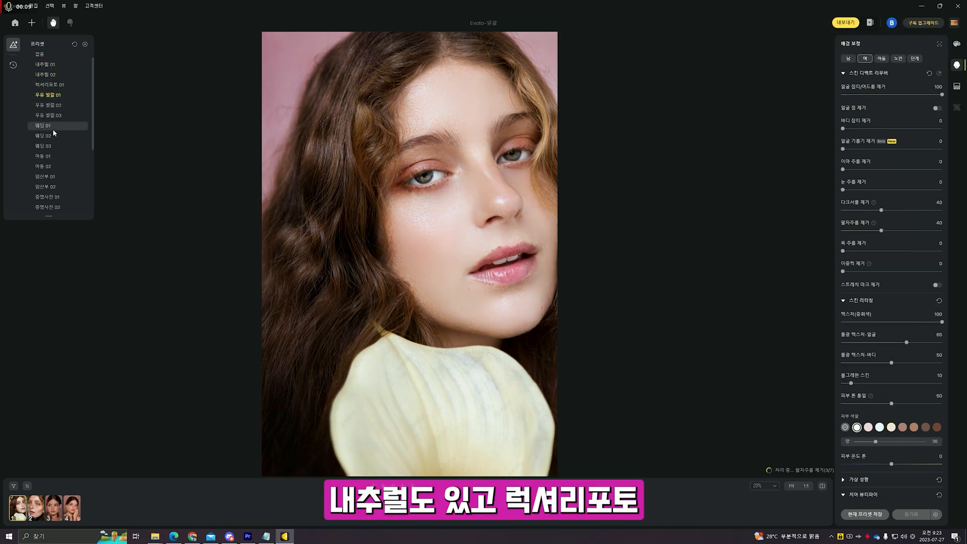
left_click(52, 115)
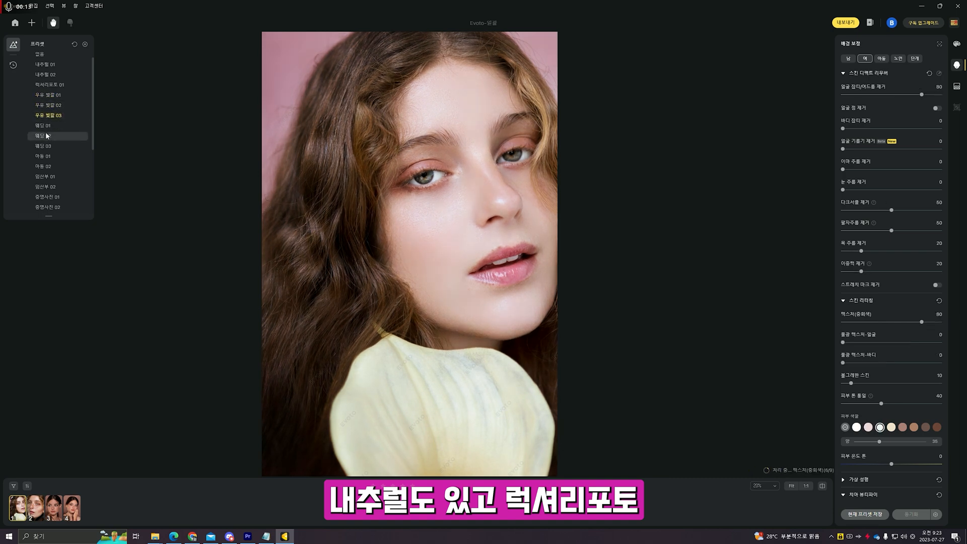
left_click(45, 130)
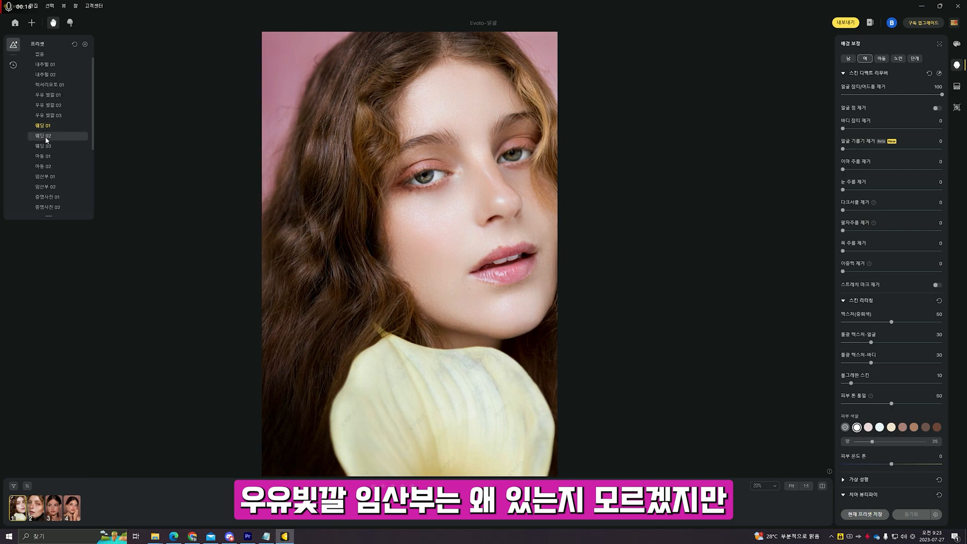
left_click(52, 144)
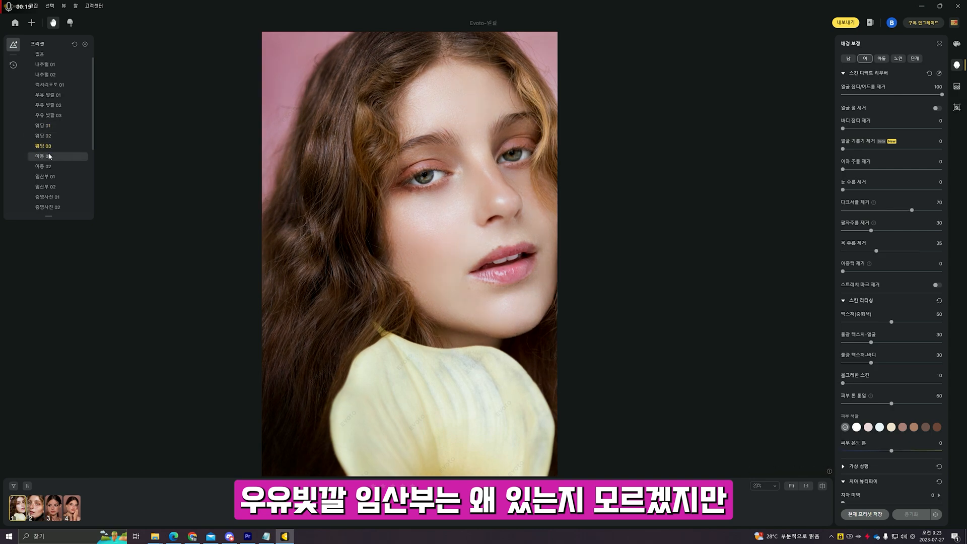
left_click(49, 156)
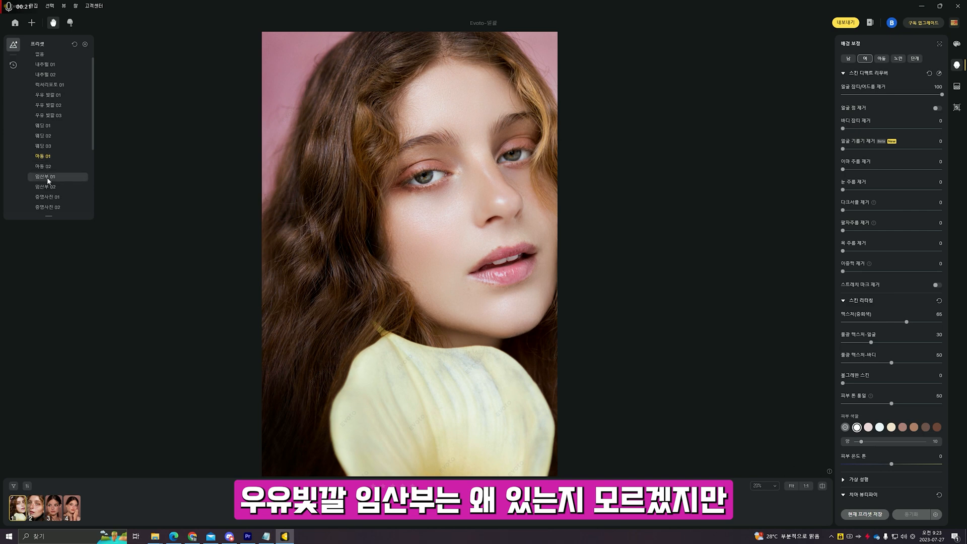
left_click(46, 177)
scroll(59, 174, "down", 1)
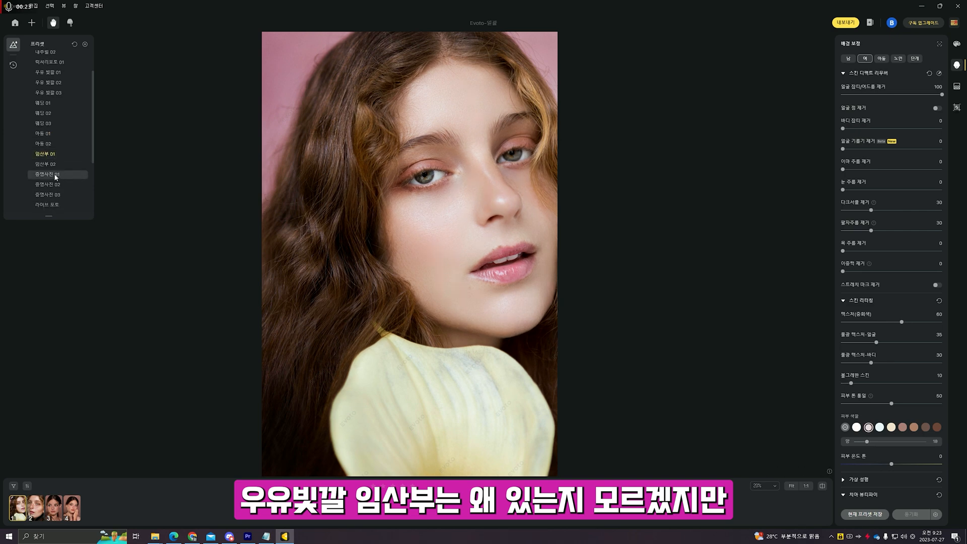
left_click(52, 167)
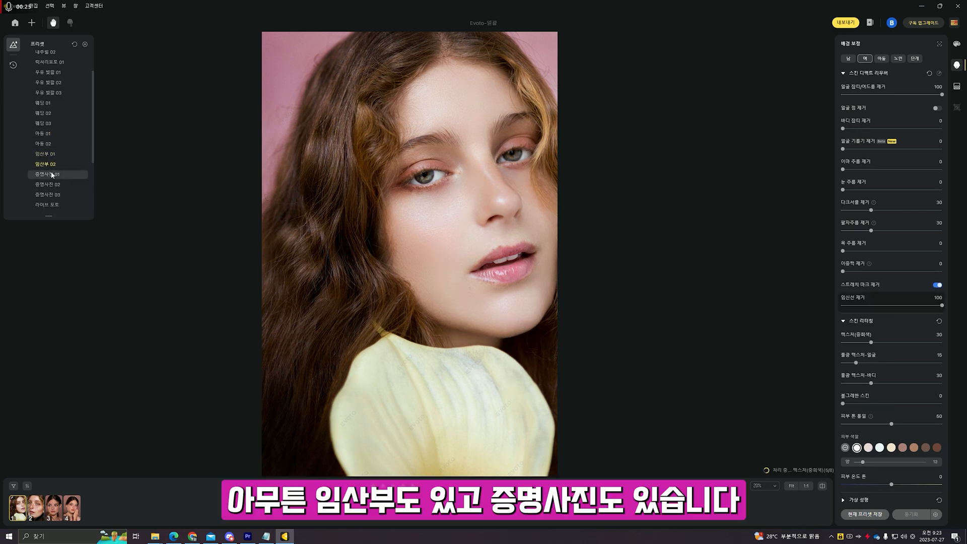
- Try 증명사진 01-03 and 웨딩 촬영, then apply 없음 and set body blemish removal to 46
left_click(52, 175)
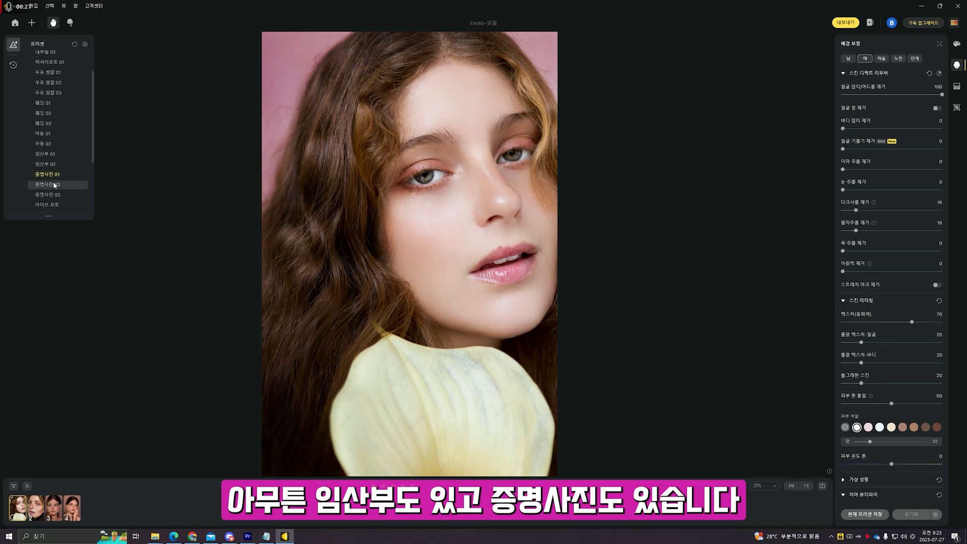
left_click(55, 186)
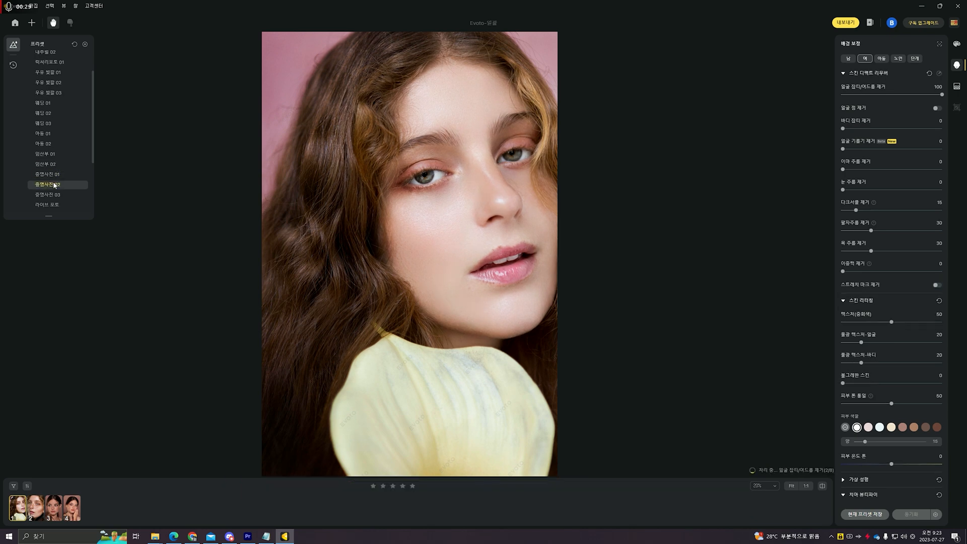
left_click(60, 195)
scroll(61, 195, "down", 2)
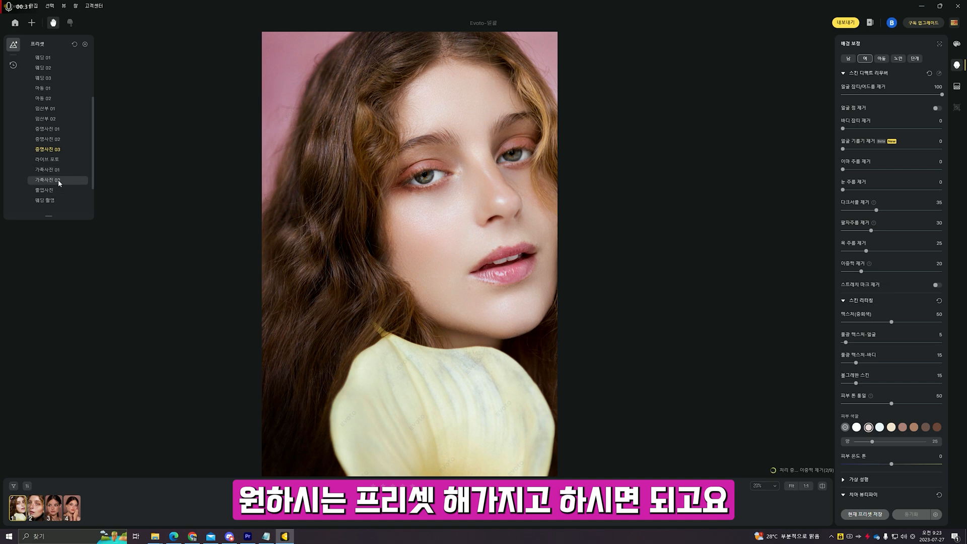
left_click(49, 198)
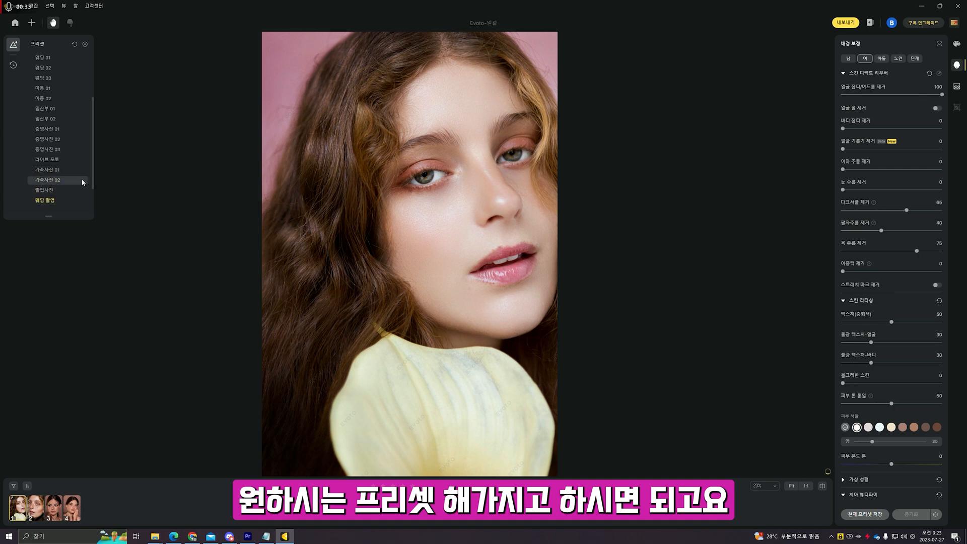
scroll(83, 182, "up", 4)
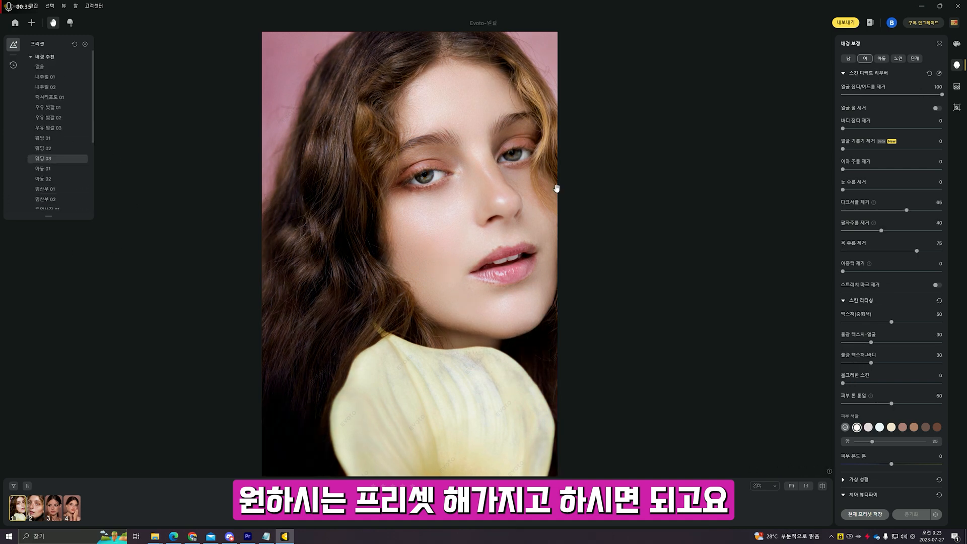
scroll(456, 209, "up", 3)
scroll(462, 212, "down", 4)
scroll(494, 213, "up", 3)
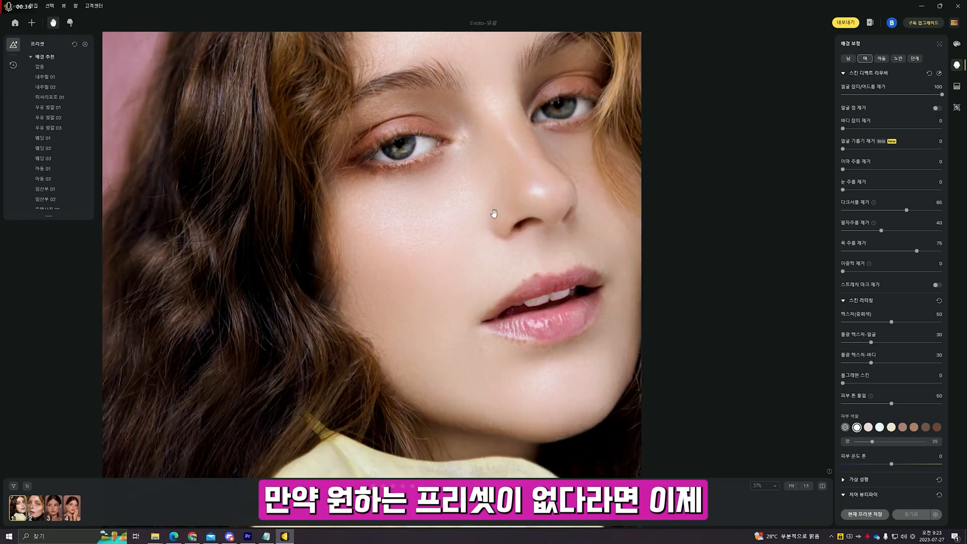
scroll(469, 218, "up", 1)
scroll(358, 207, "down", 3)
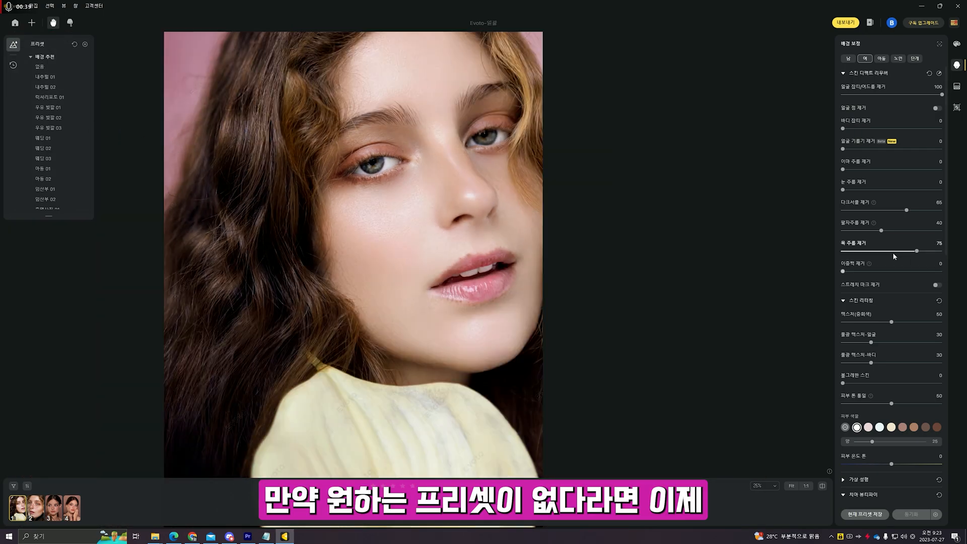
left_click(40, 66)
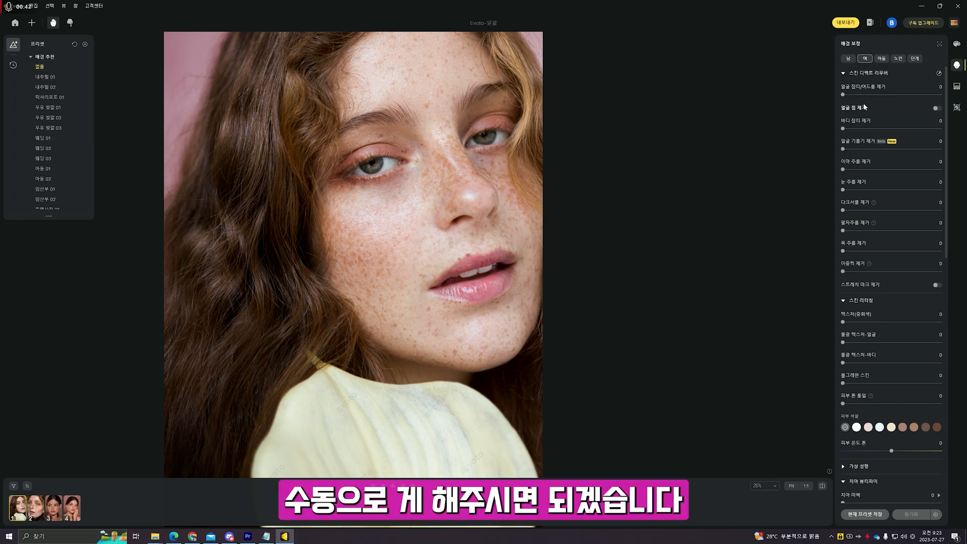
left_click(891, 129)
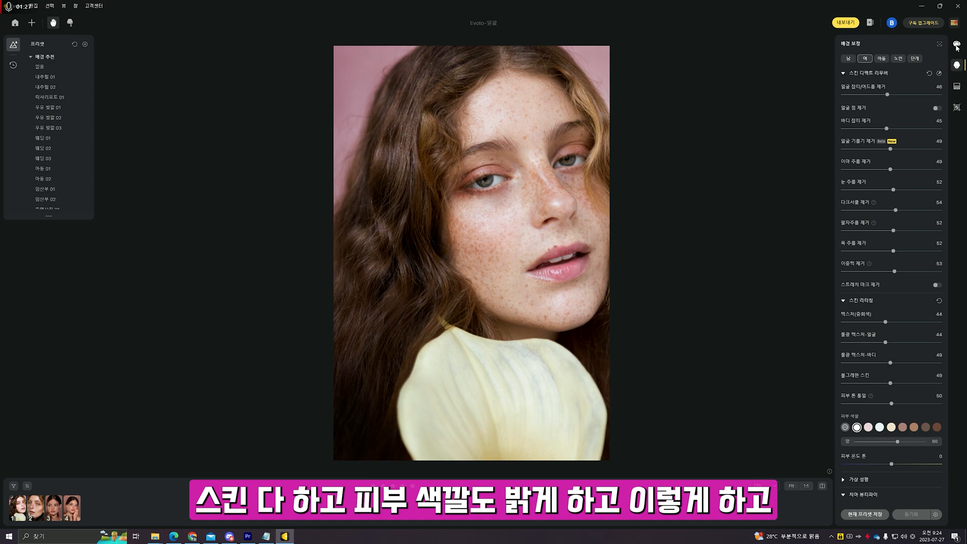
- In 색감 보정, set the flower portrait's tint to 30 and raise vibrance to 43
left_click(956, 44)
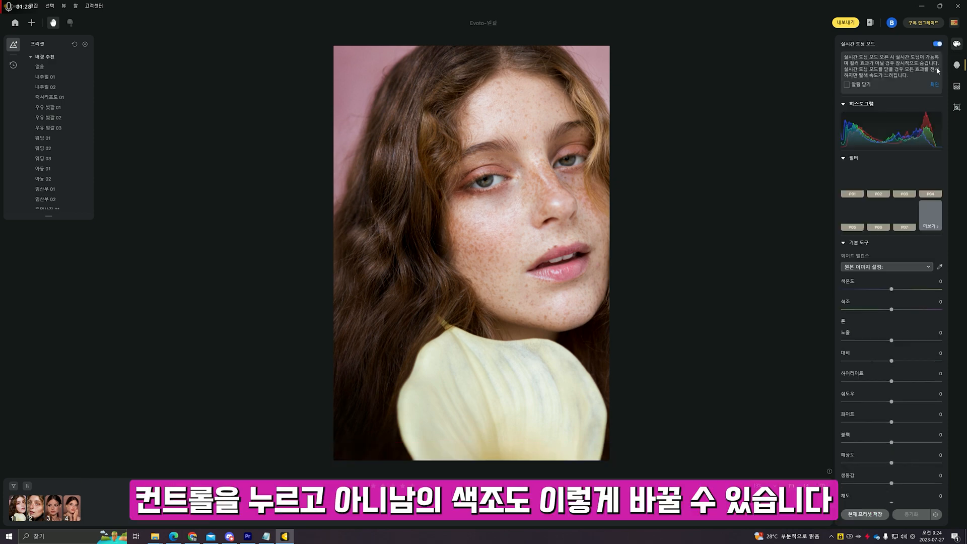
scroll(886, 202, "down", 3)
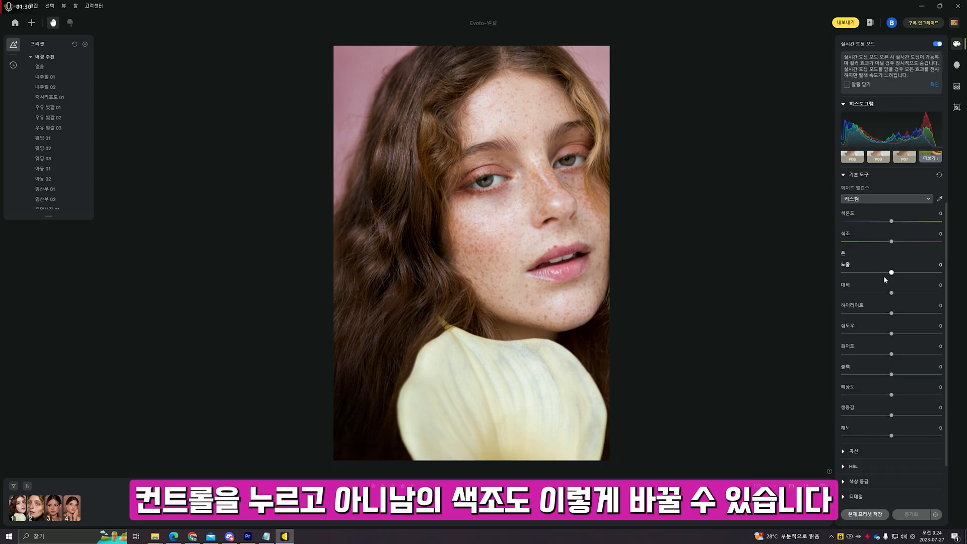
mouse_move(893, 198)
left_mouse_down()
mouse_move(878, 198)
mouse_move(909, 200)
left_mouse_up()
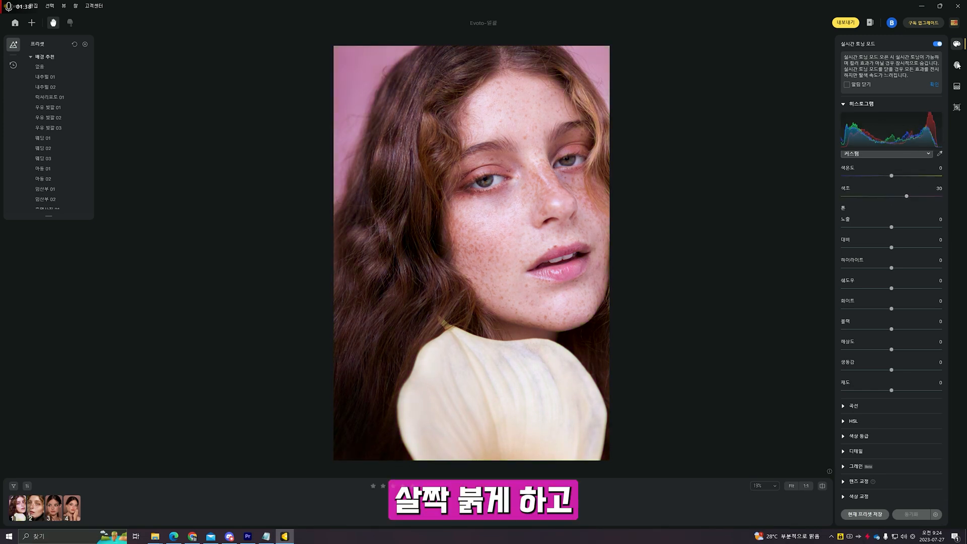
left_click(957, 66)
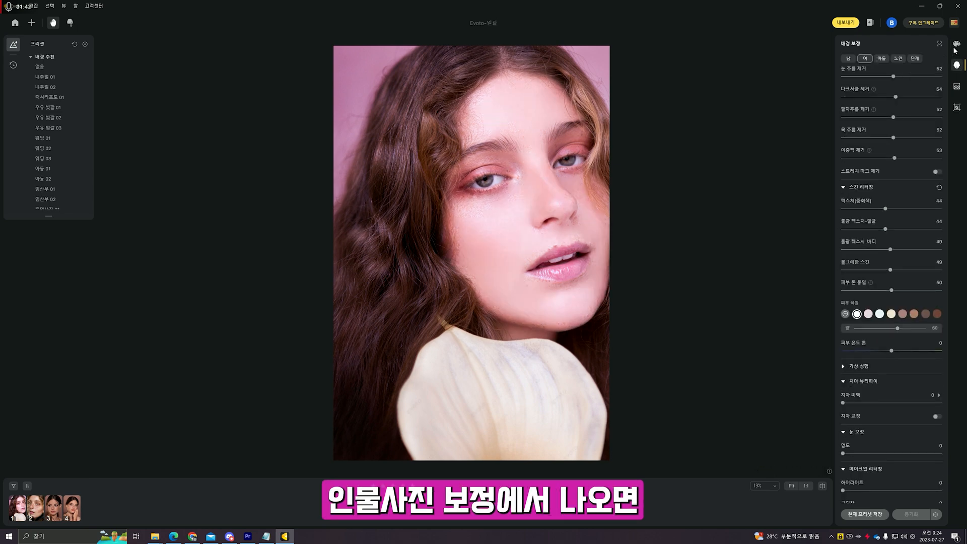
left_click(957, 44)
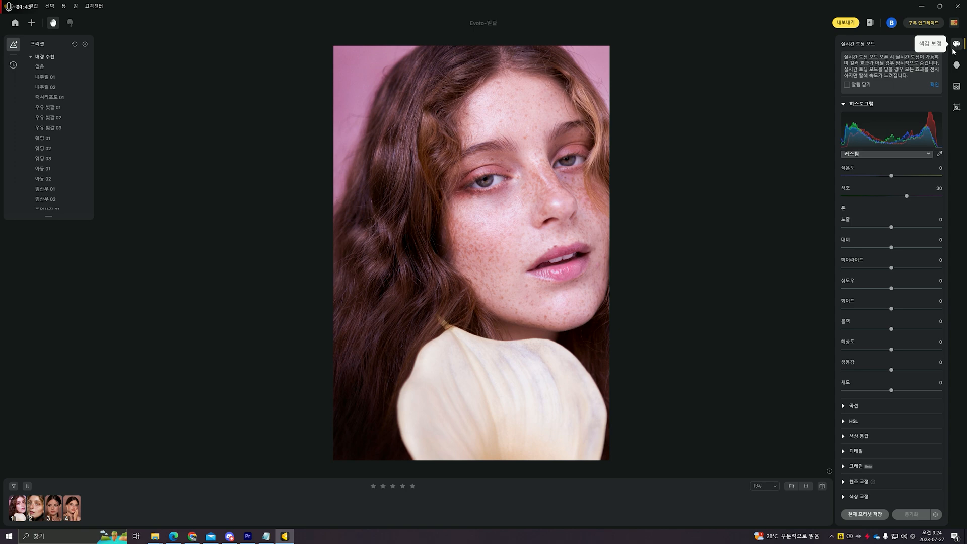
scroll(891, 371, "down", 1)
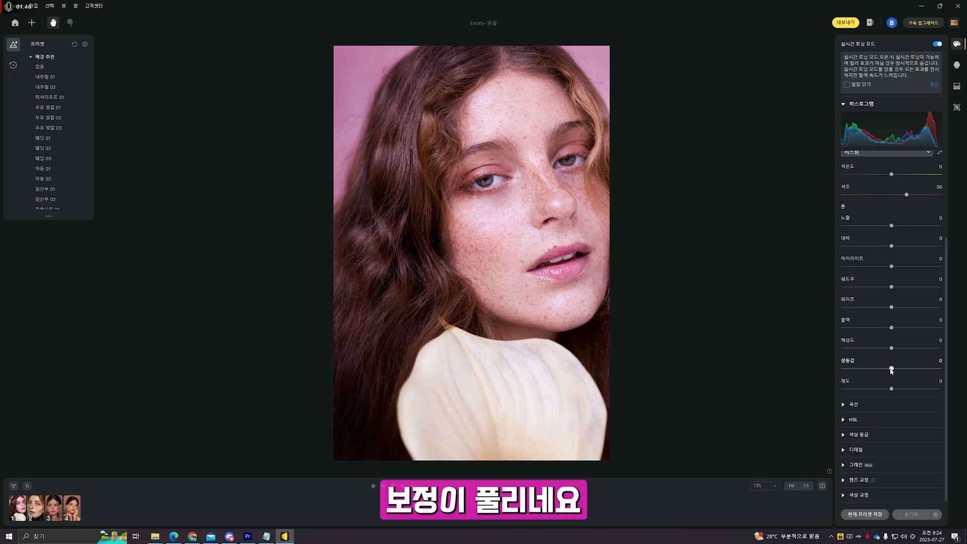
left_click_drag(892, 369, 904, 369)
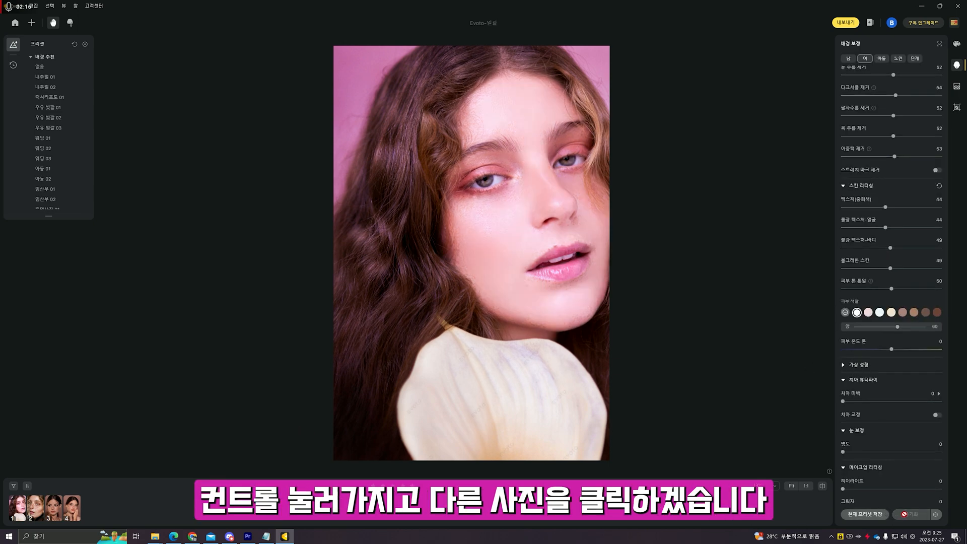
- Multi-select the flower portrait with the other three photos and sync its edits to them
left_click(35, 511, "ctrl")
left_click(41, 512, "ctrl")
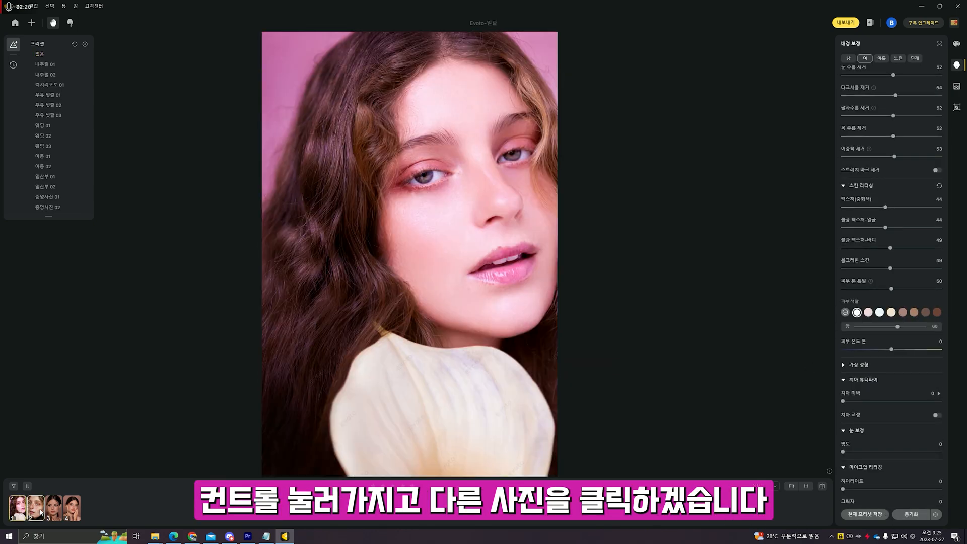
left_click(72, 509)
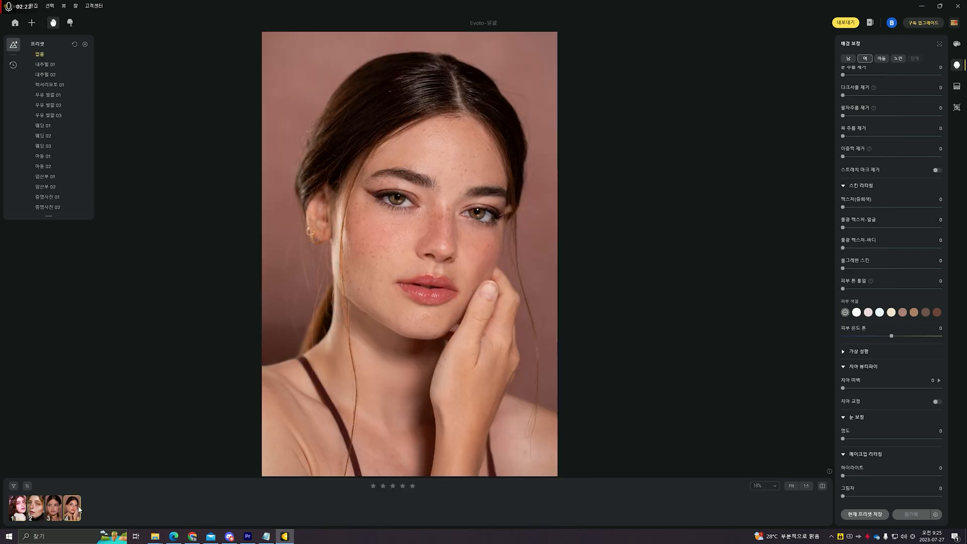
left_click(20, 509)
left_click(39, 511, "ctrl")
left_click(58, 512, "ctrl")
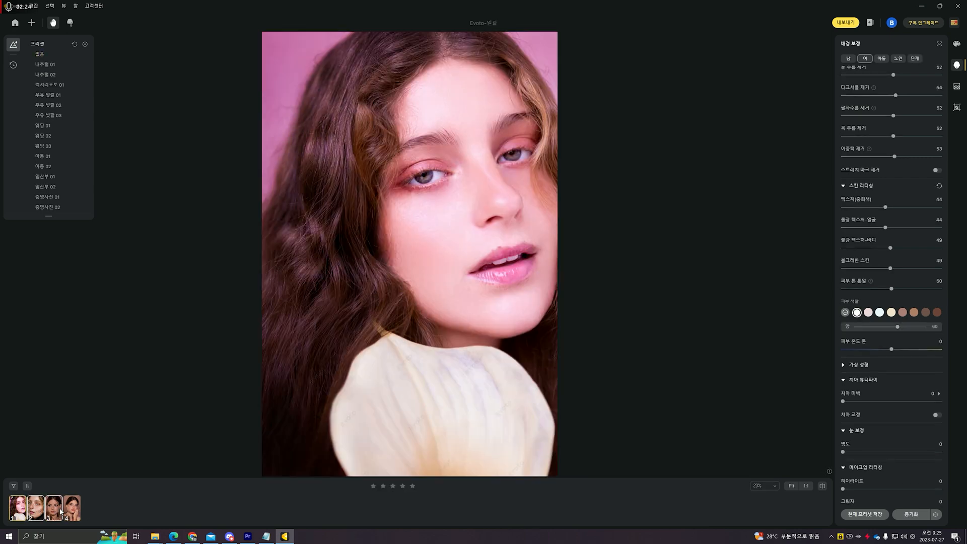
left_click(75, 512, "ctrl")
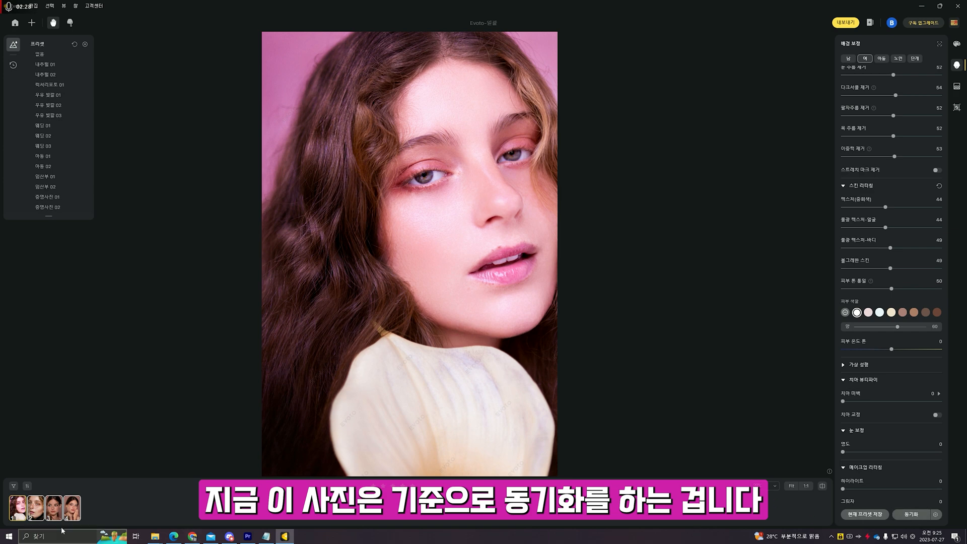
left_click(914, 517)
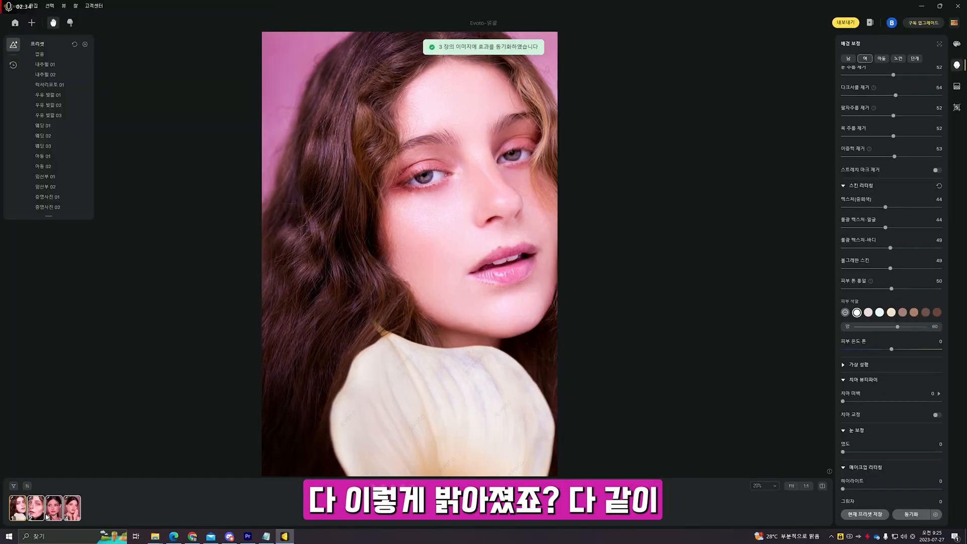
- Check the synced portraits, sync again, and open then close the sync settings
left_click(73, 513)
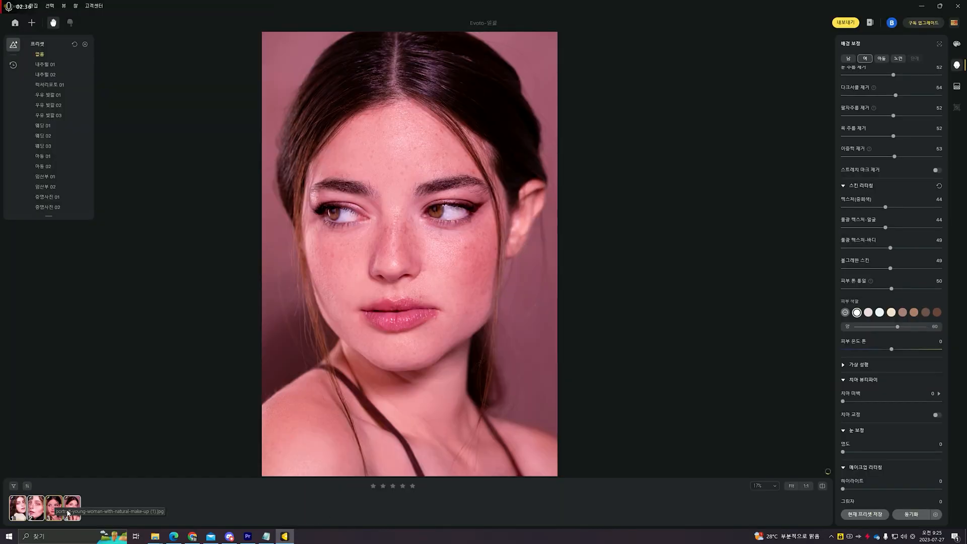
left_click(37, 514)
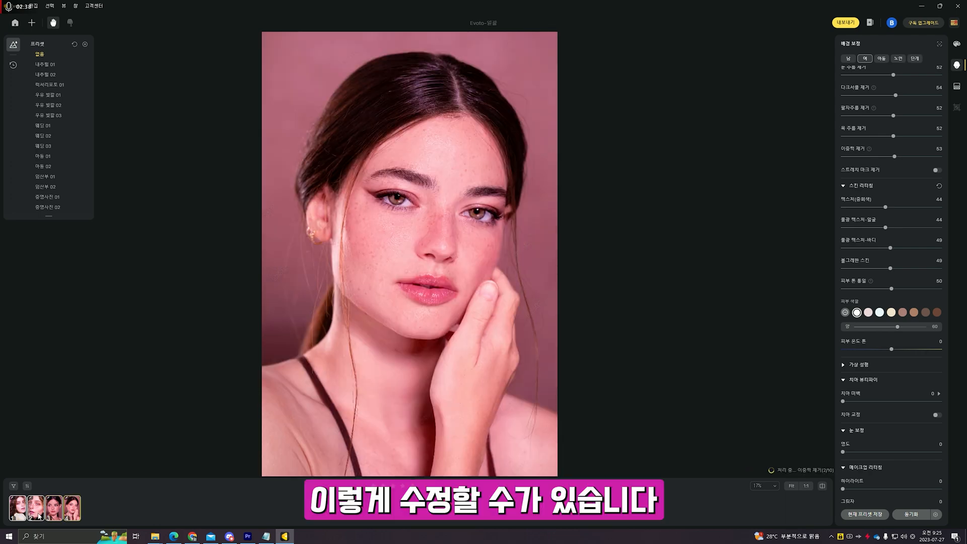
left_click(19, 512)
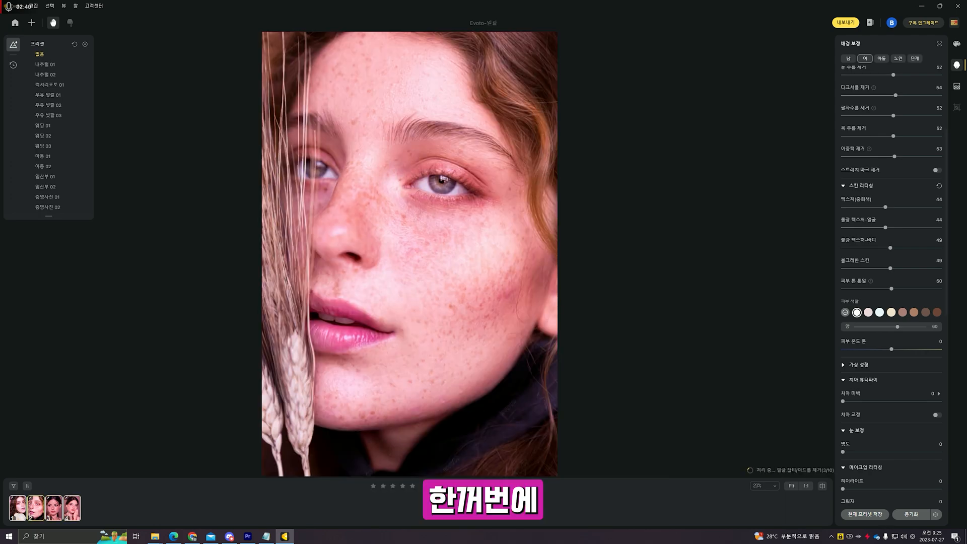
left_click(60, 516)
left_click(70, 514)
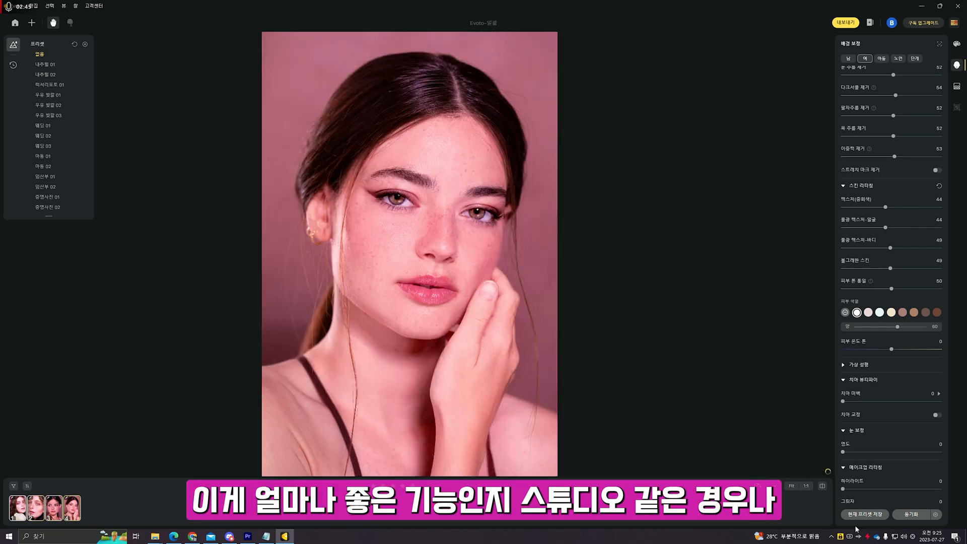
left_click(907, 514)
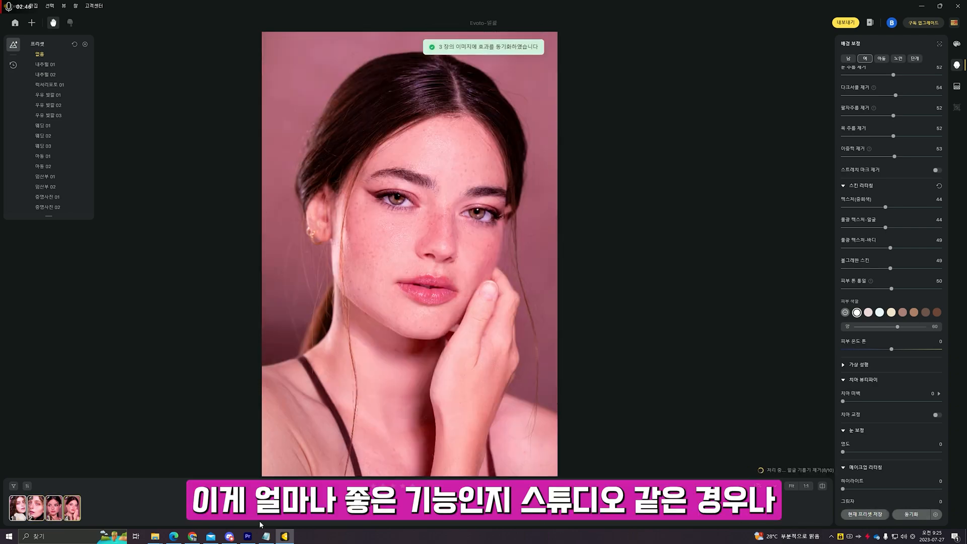
left_click(936, 515)
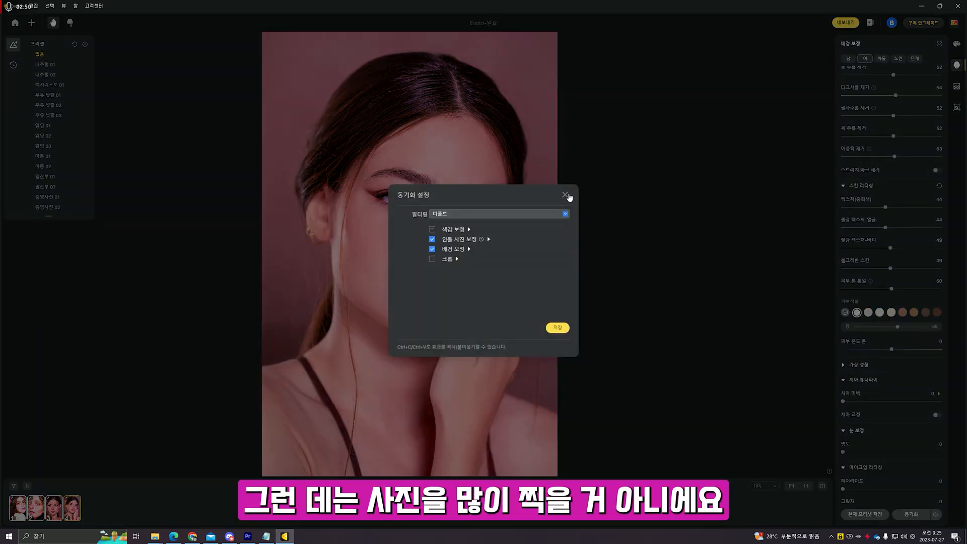
left_click(566, 195)
- Review the straw-hat, flower, wheat and hand-on-cheek portraits to compare the synced retouch
left_click(56, 513)
left_click(43, 514)
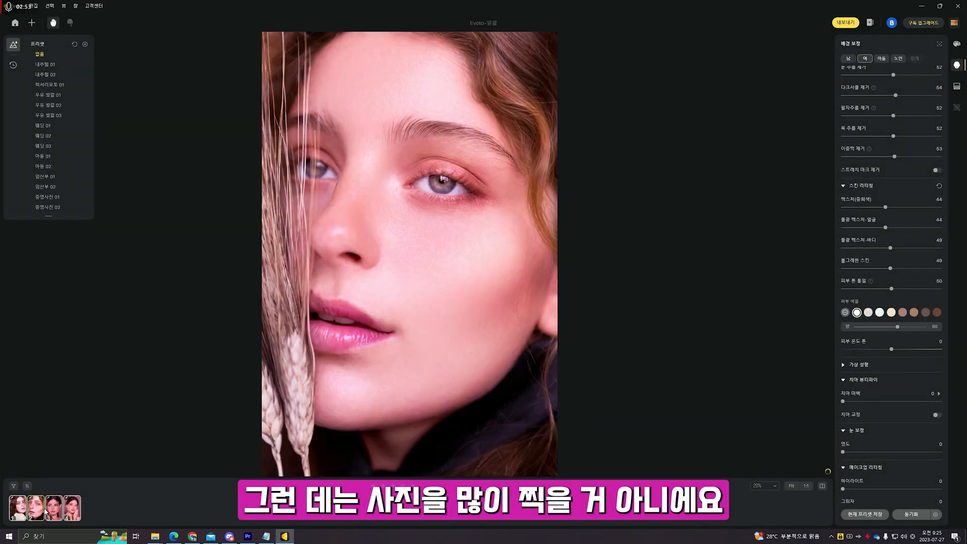
left_click(53, 511)
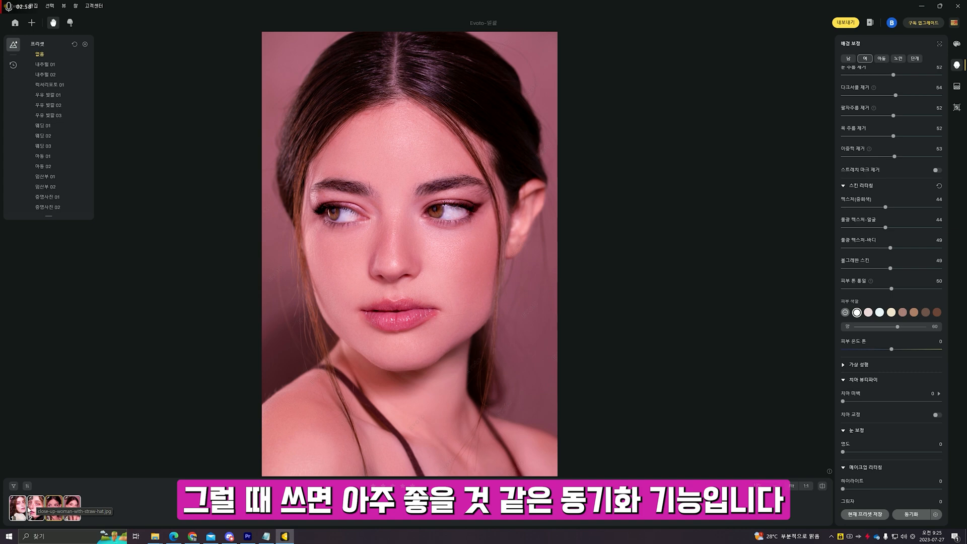
left_click(29, 509)
left_click(17, 511)
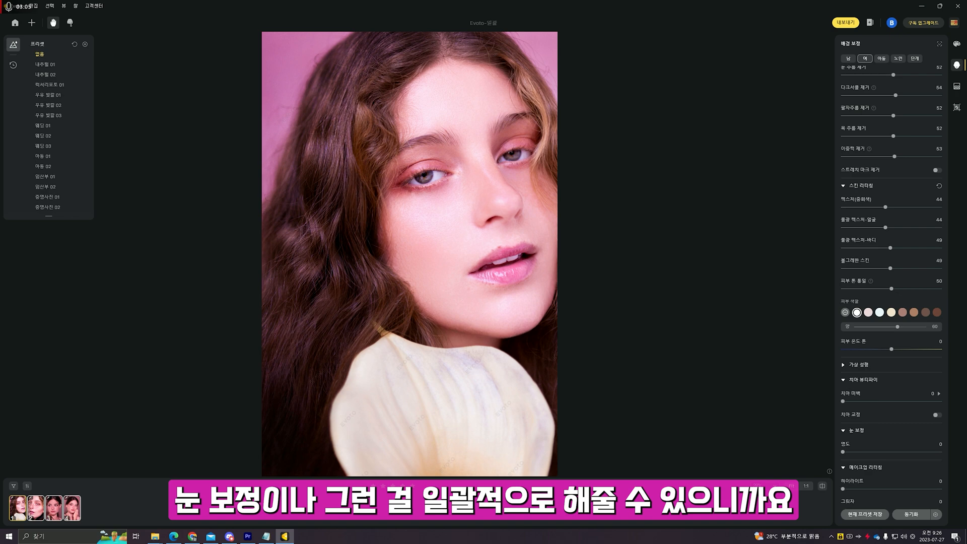
scroll(436, 340, "up", 5)
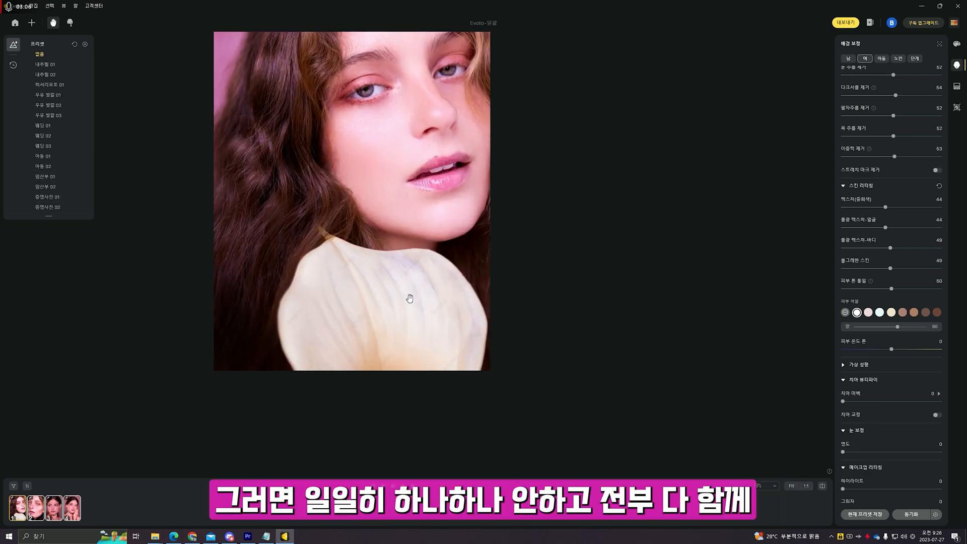
left_click_drag(398, 201, 455, 301)
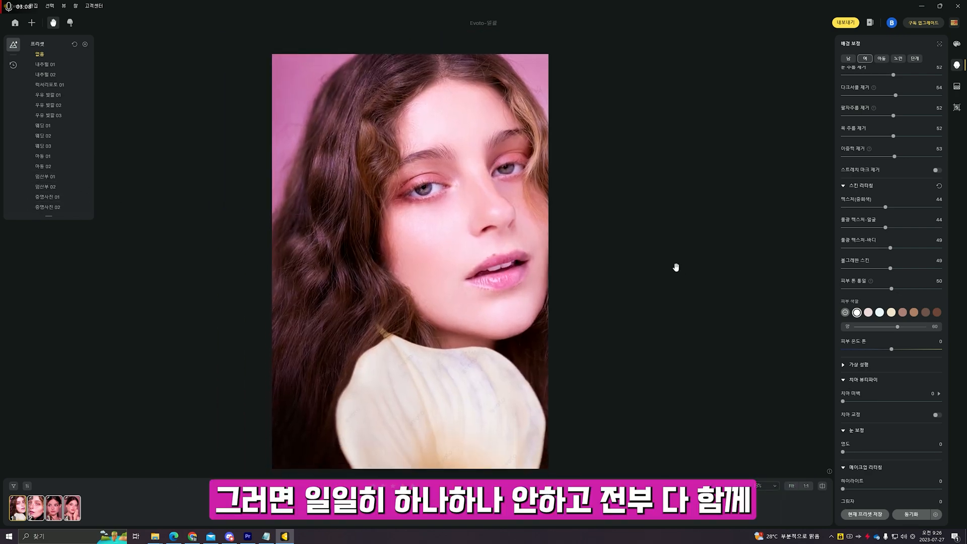
left_click(21, 514)
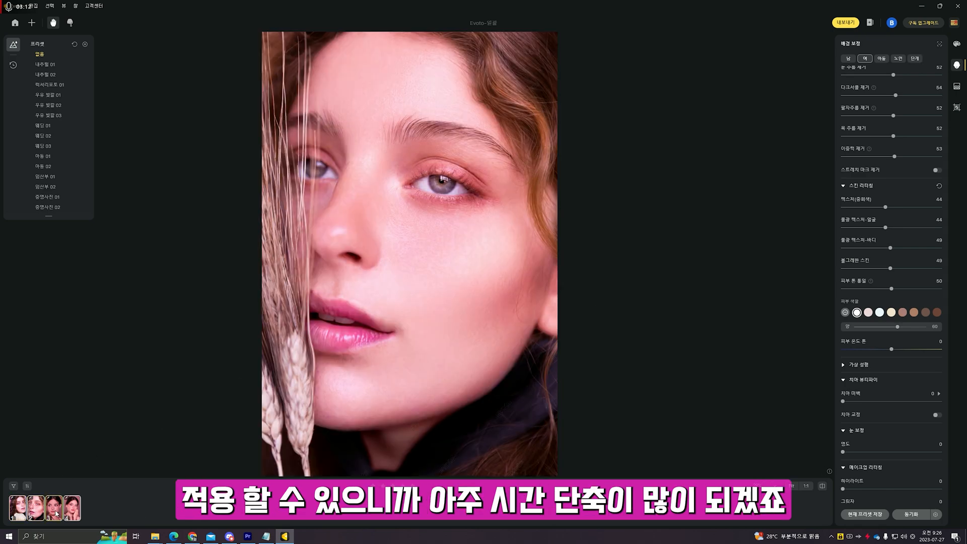
left_click(55, 511)
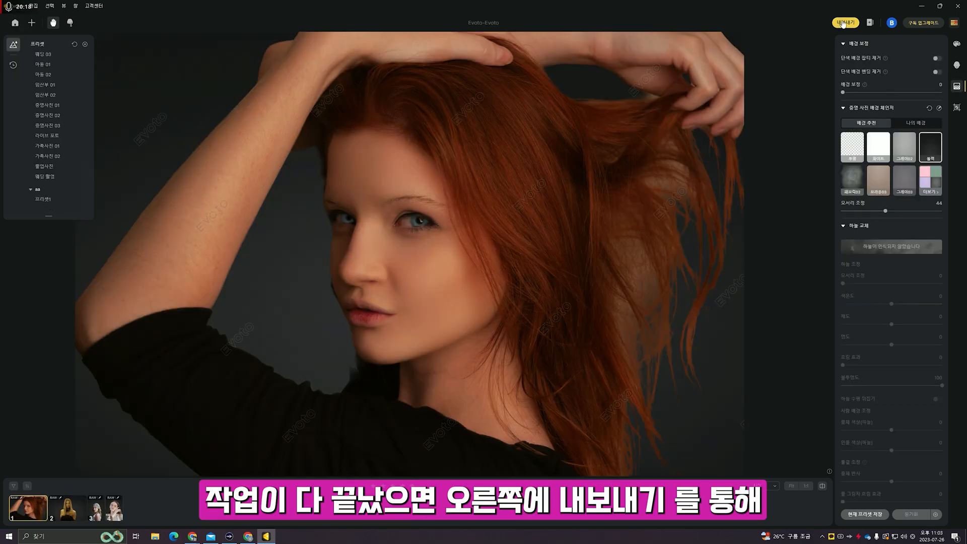
- Export the red-haired portrait into a newly created folder on the Desktop
left_click(844, 23)
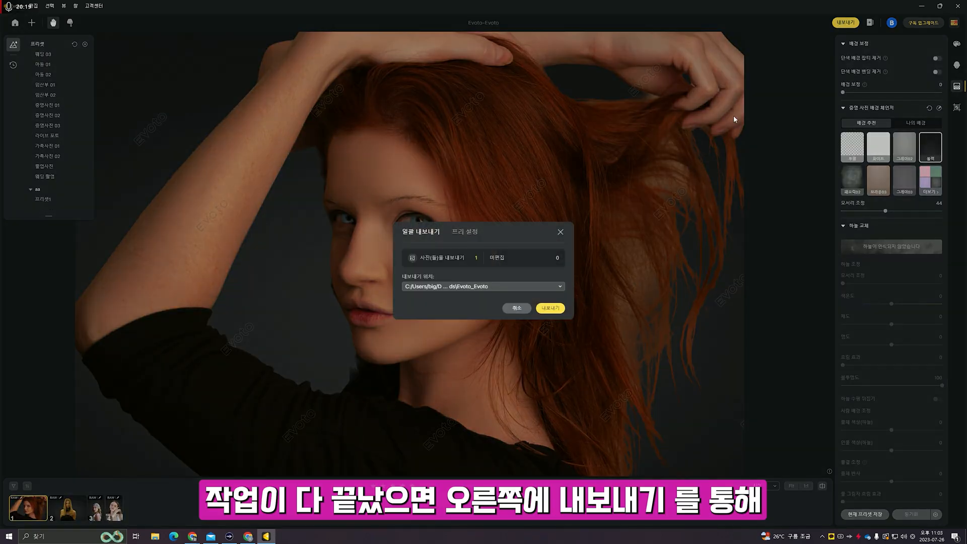
left_click(525, 287)
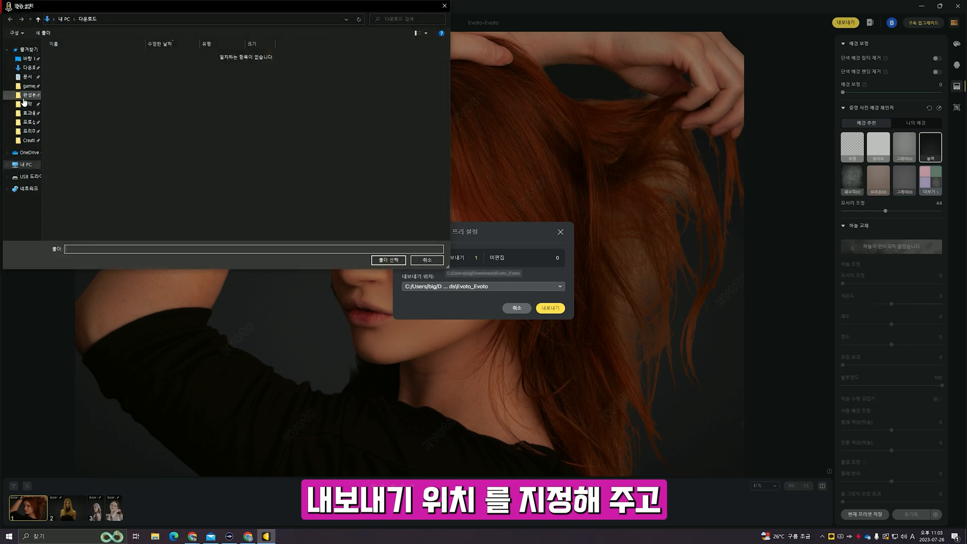
left_click(26, 59)
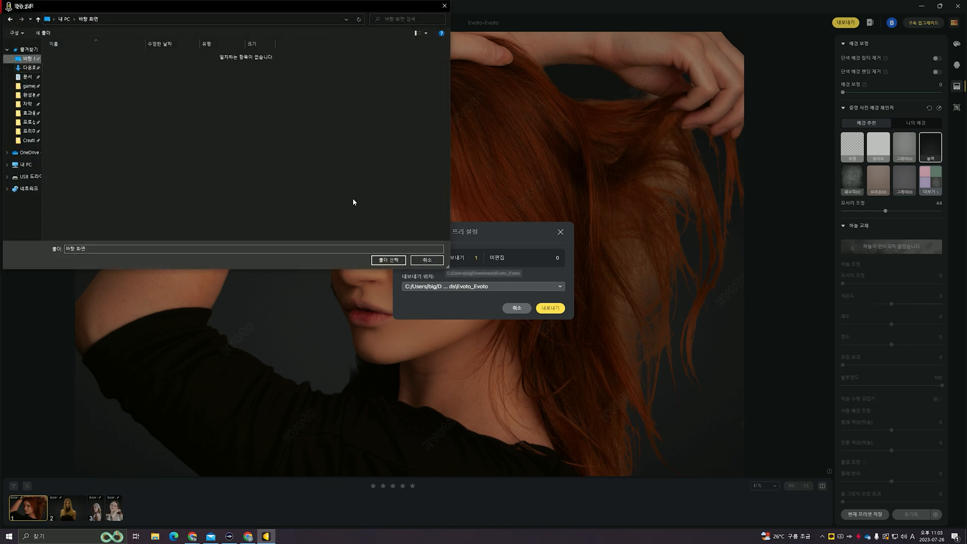
right_click(138, 150)
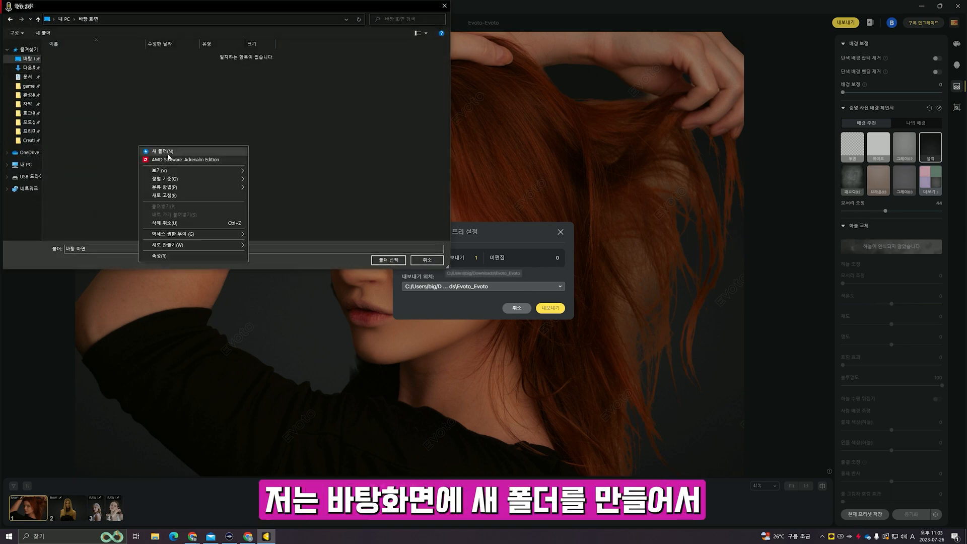
left_click(169, 152)
double_click(109, 56)
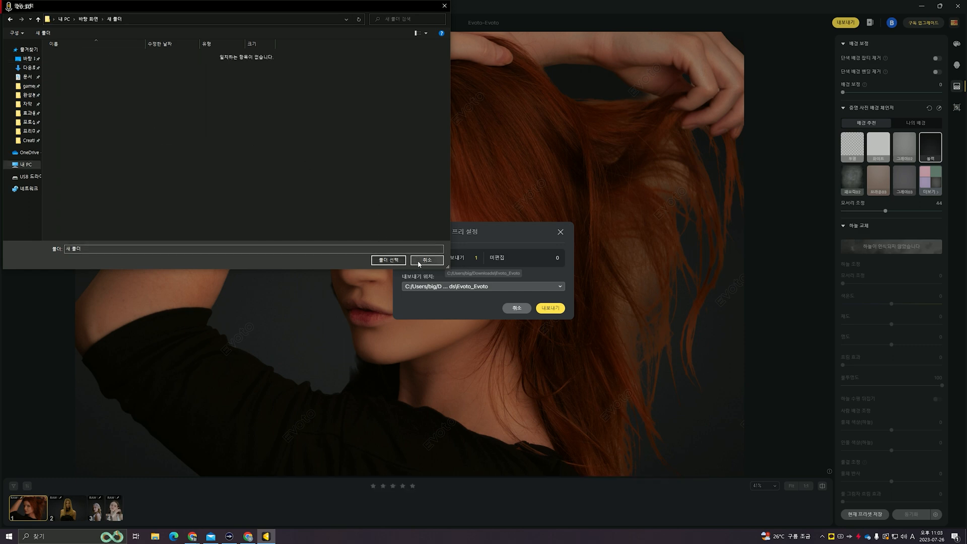
left_click(388, 260)
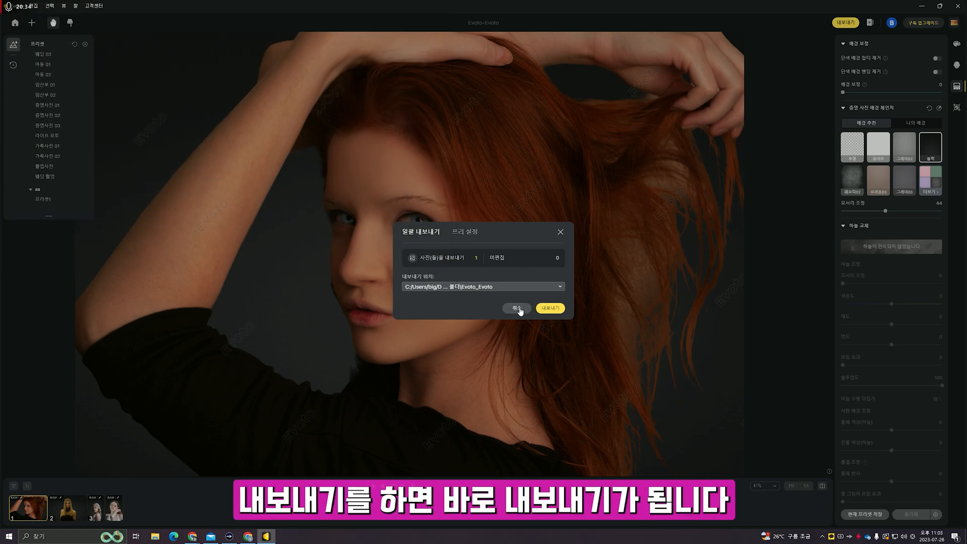
left_click(548, 308)
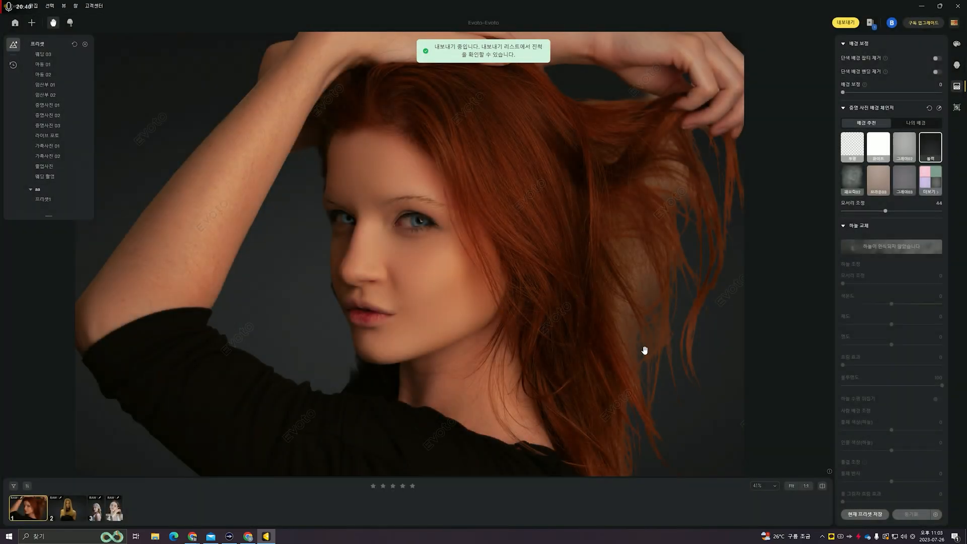
- Check the exported photos in the Evoto_Evoto folder, then open Evoto's 프리 설정 preset export settings
key("super+d")
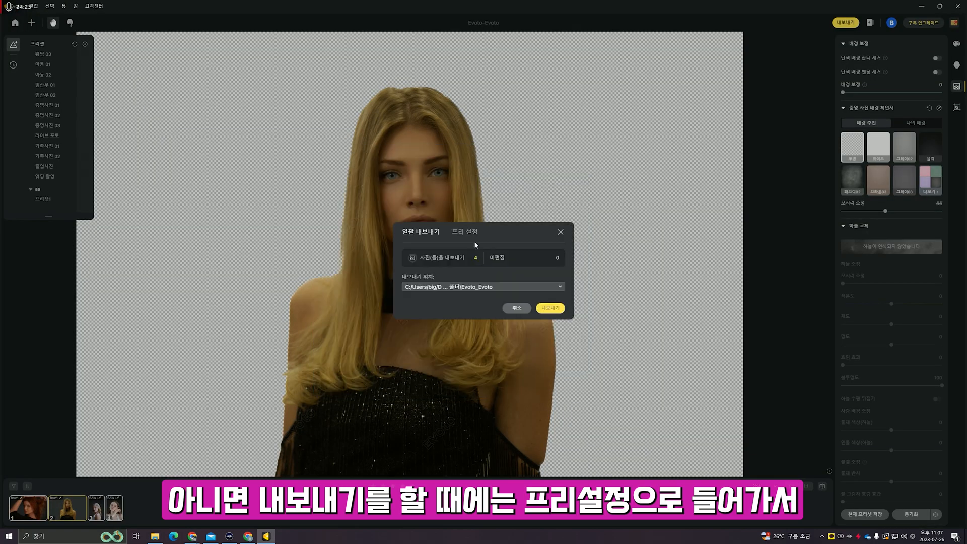
left_click(467, 231)
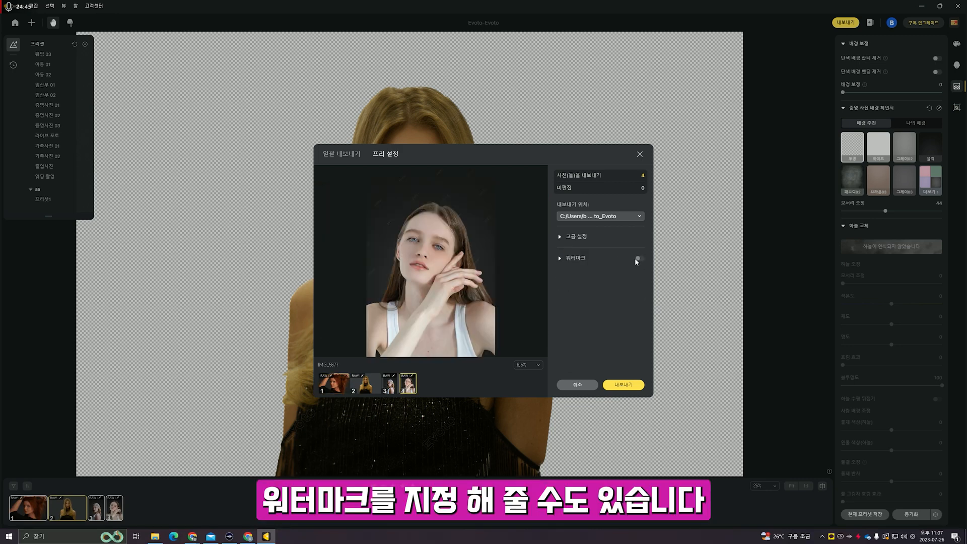
- Enable a PNG image watermark from 사진 positioned at the bottom right
left_click(636, 258)
left_click(620, 286)
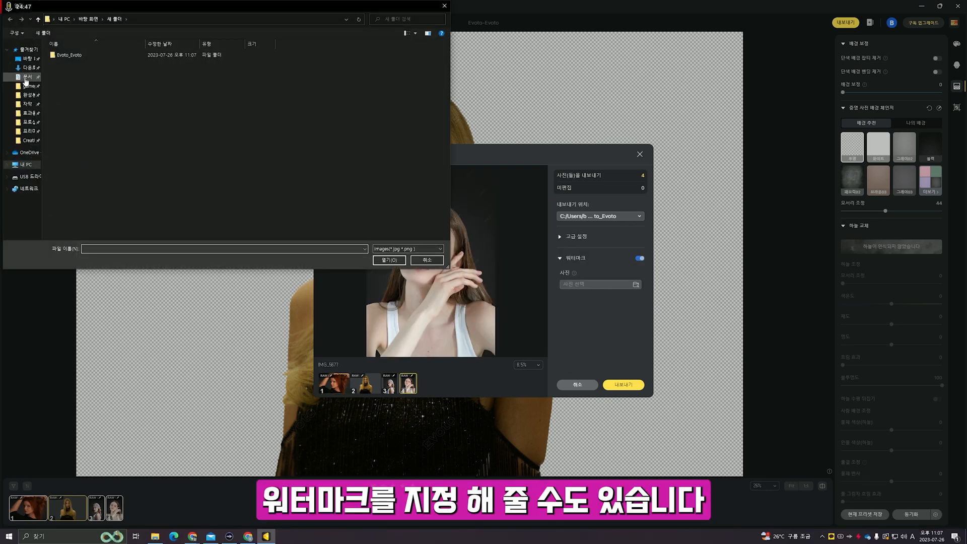
left_click_drag(166, 13, 966, 269)
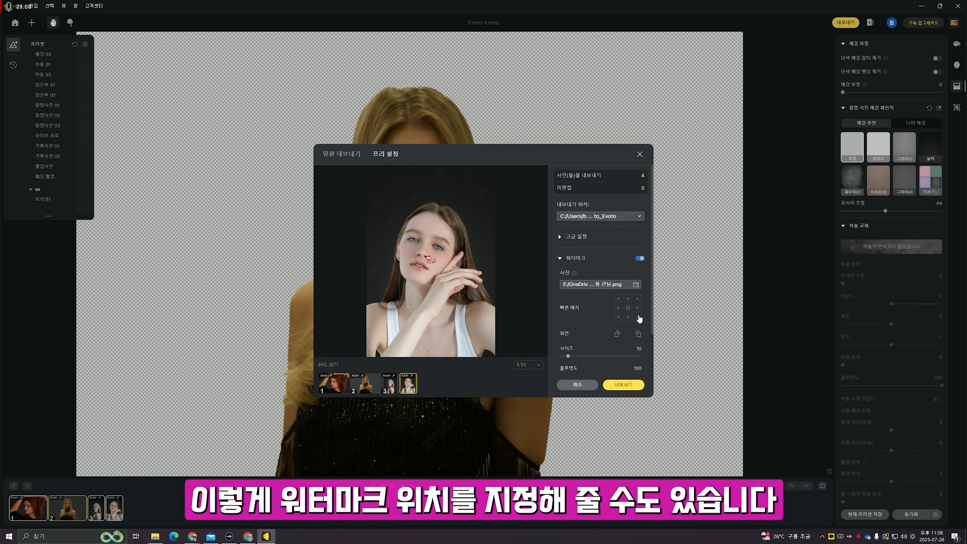
left_click(638, 316)
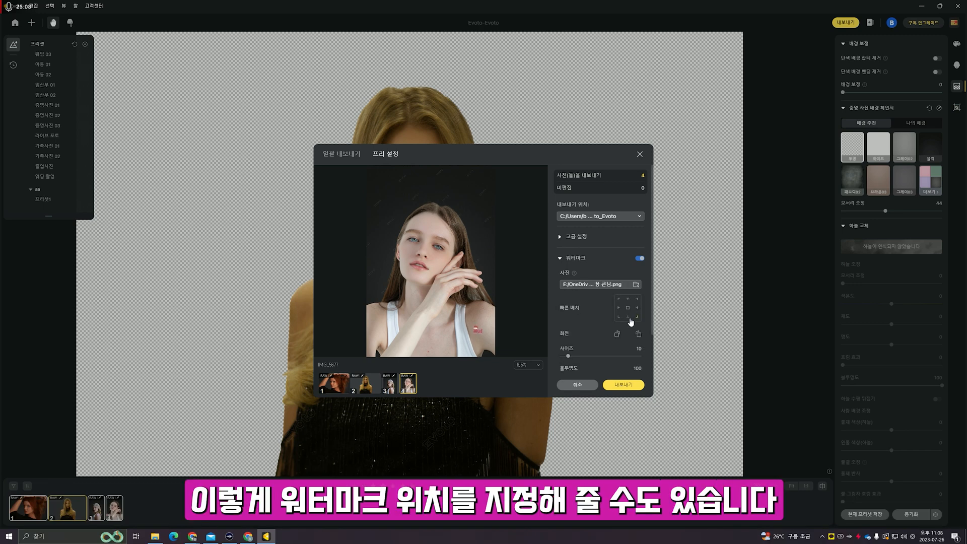
- Preview the watermark on all four photos, enlarge it to size 23, and export them with 내보내기
left_click(389, 388)
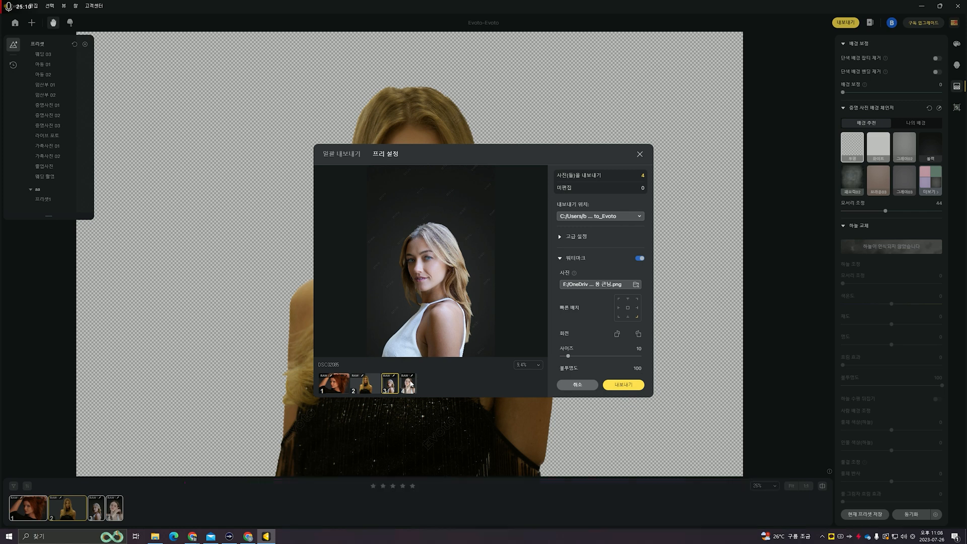
left_click(408, 384)
left_click(395, 386)
left_click(371, 388)
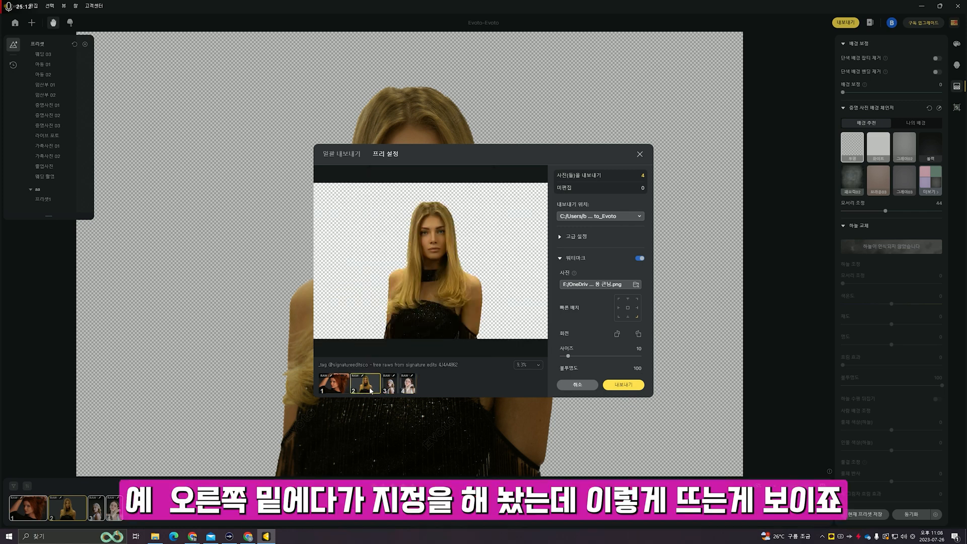
left_click(338, 388)
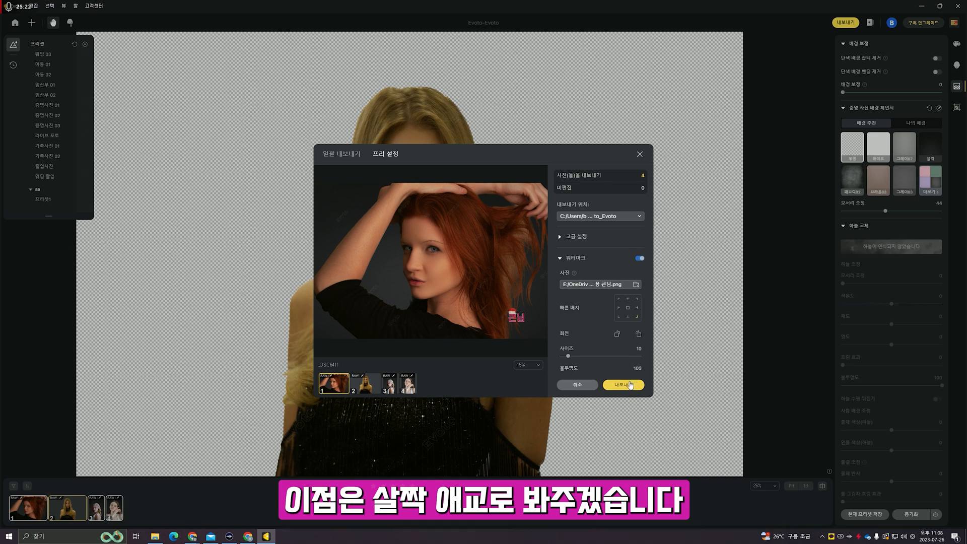
mouse_move(570, 359)
left_mouse_down()
mouse_move(597, 356)
mouse_move(581, 356)
left_mouse_up()
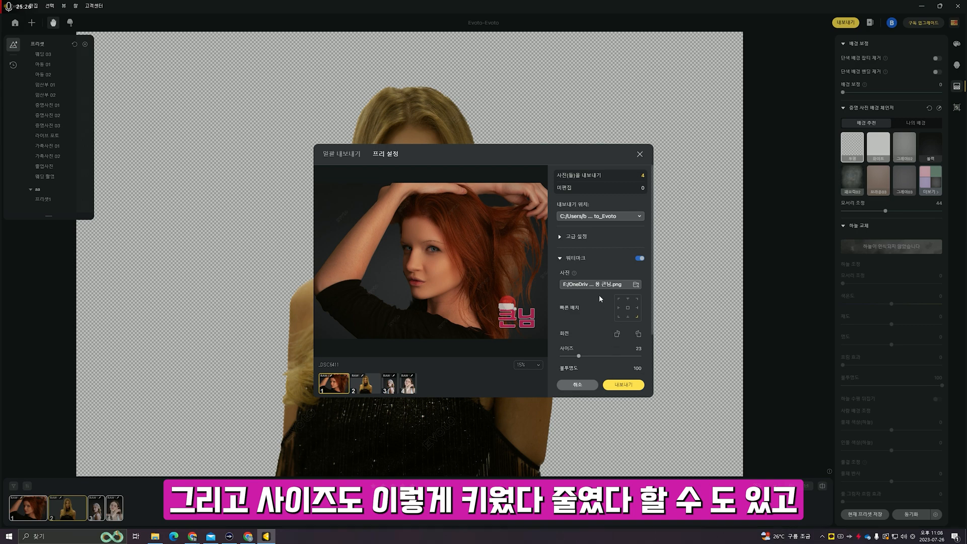
scroll(614, 369, "down", 2)
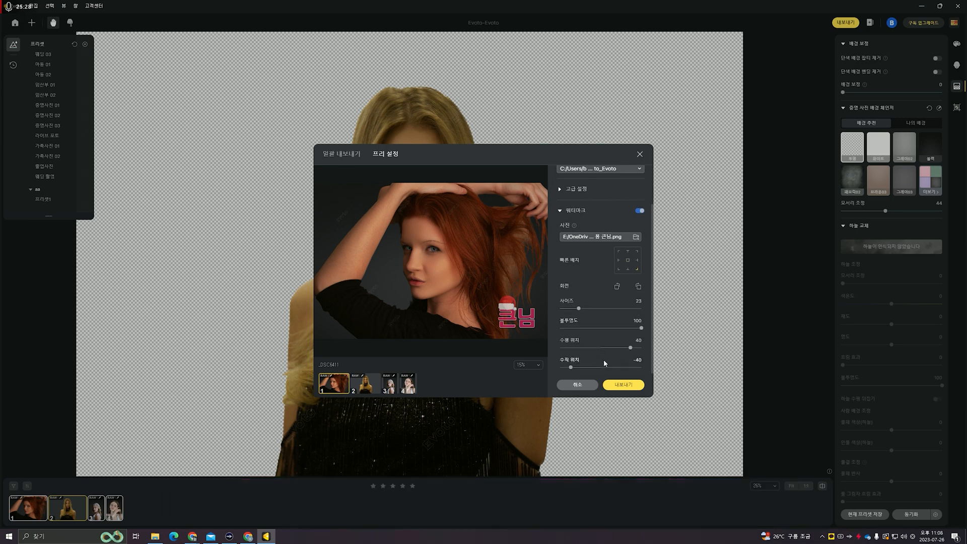
scroll(575, 294, "up", 2)
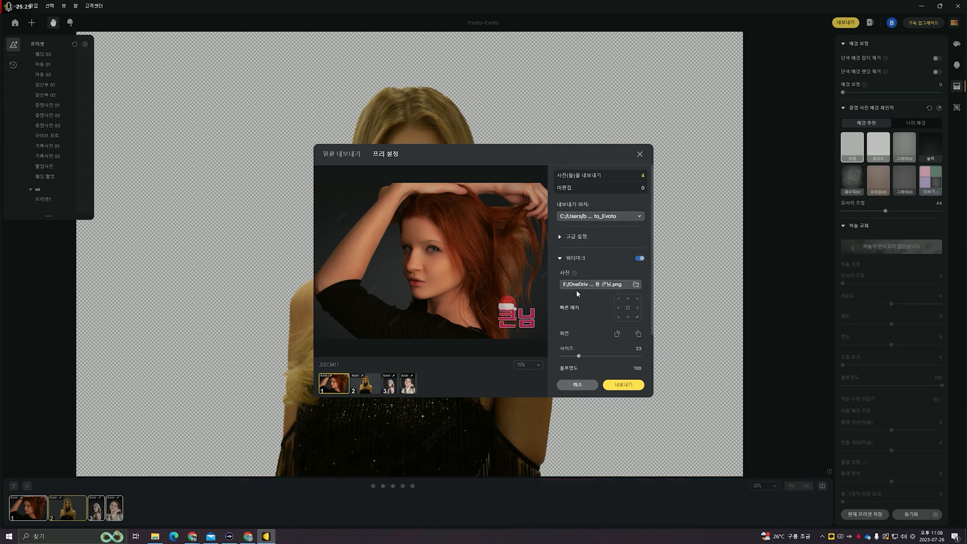
left_click(630, 387)
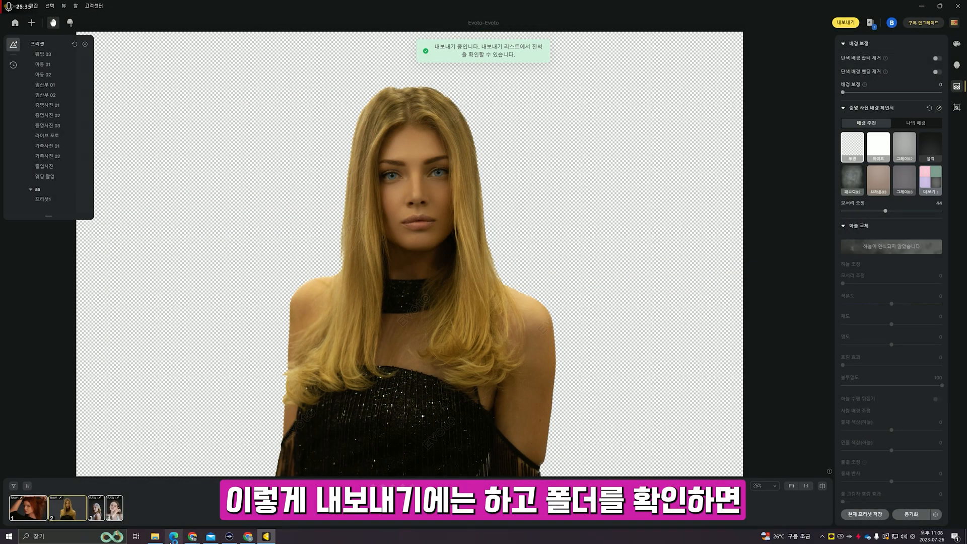
- Open IMG_5677_(2) from the Evoto_Evoto folder to inspect its watermark
left_click(156, 536)
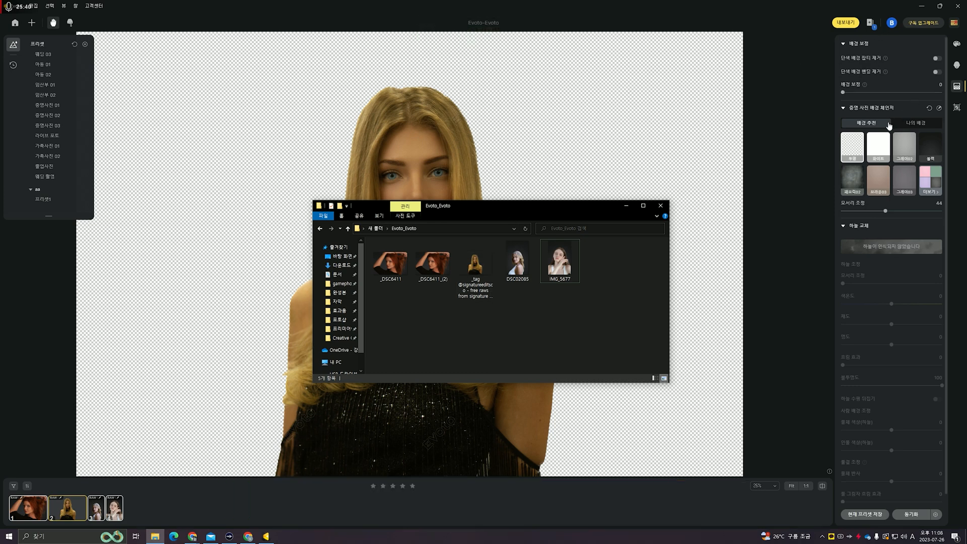
left_click(559, 255)
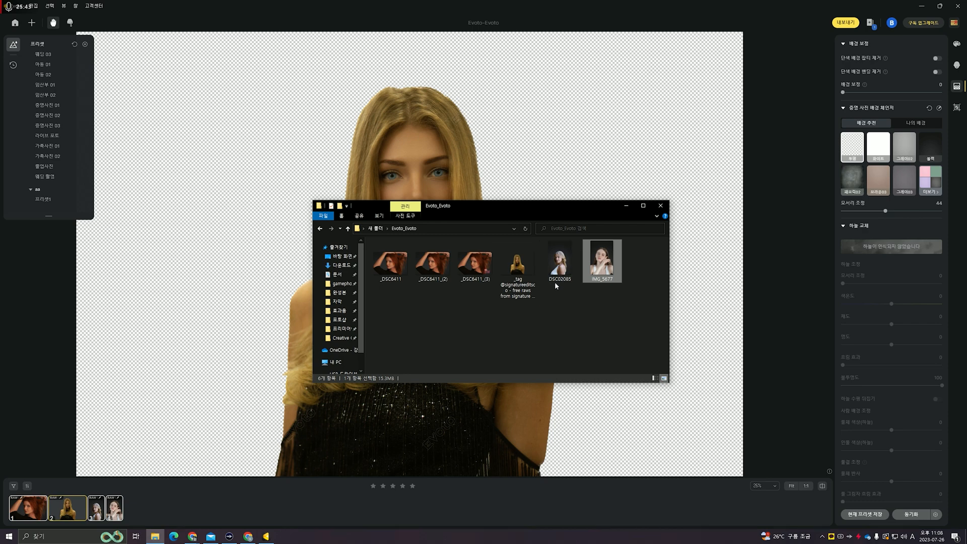
left_click(528, 319)
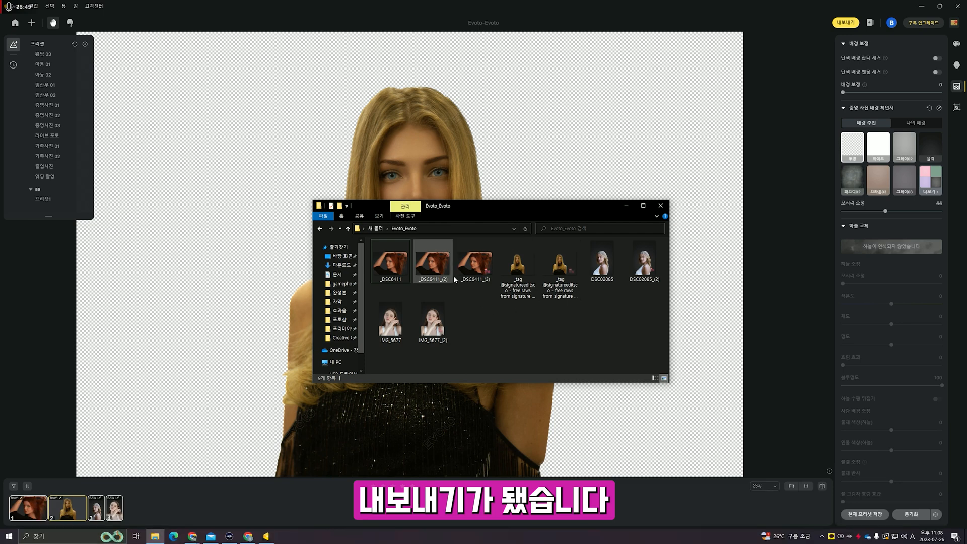
left_click(433, 335)
double_click(398, 333)
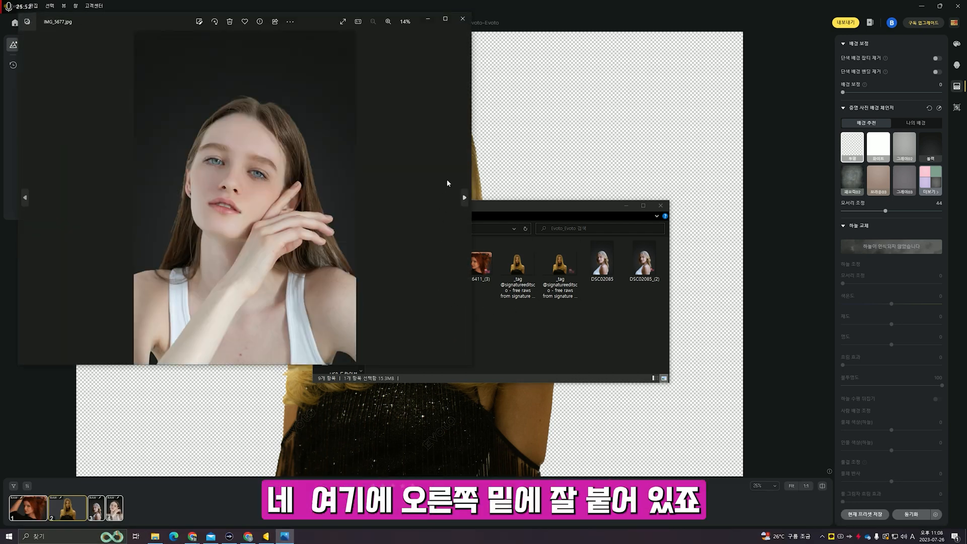
- Browse forward through the exported images to _DSC6411, then close the photo viewer
left_click(446, 152)
left_click(446, 152)
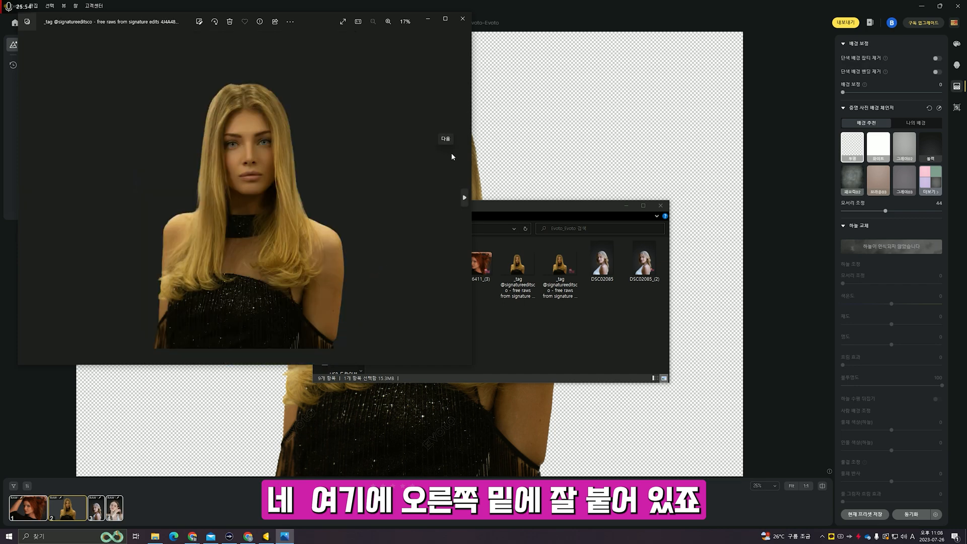
left_click(452, 153)
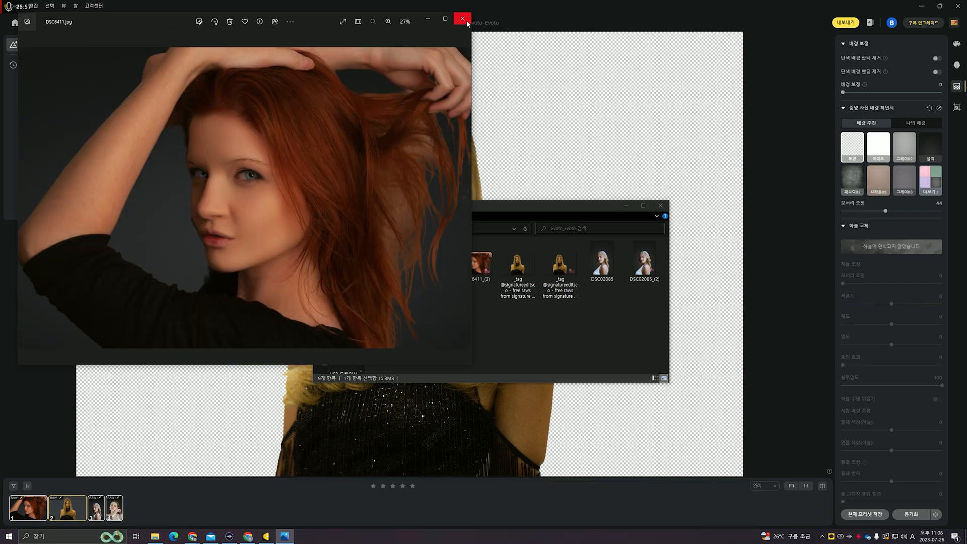
left_click(463, 19)
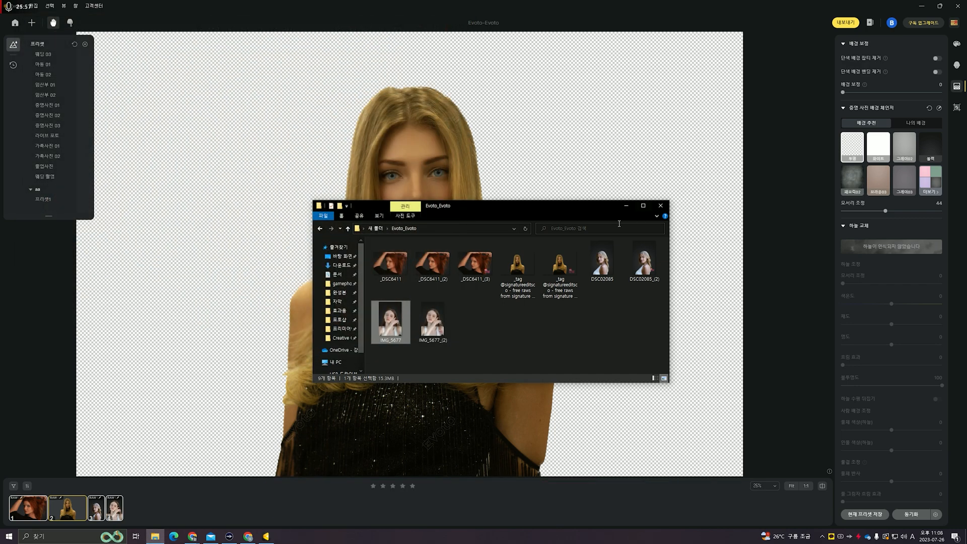
left_click(892, 25)
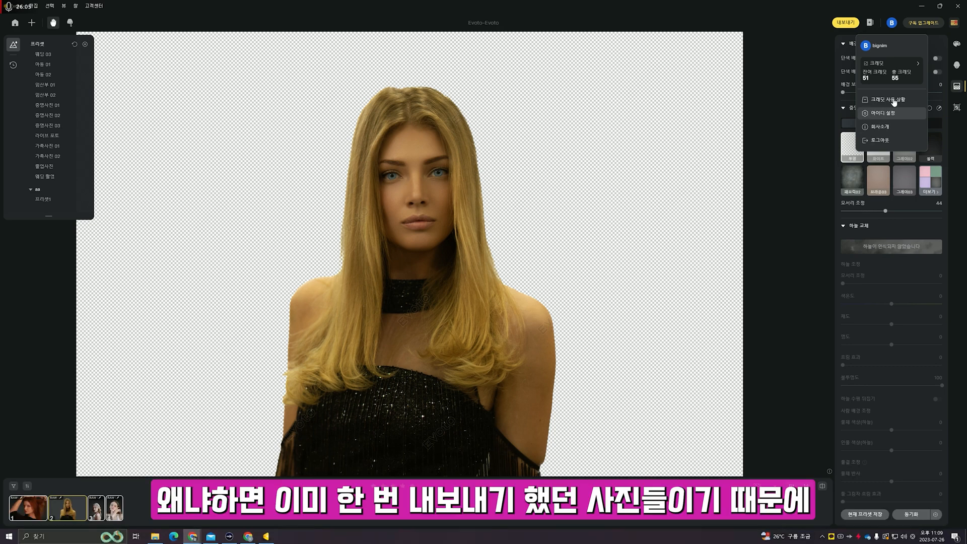
left_click(807, 142)
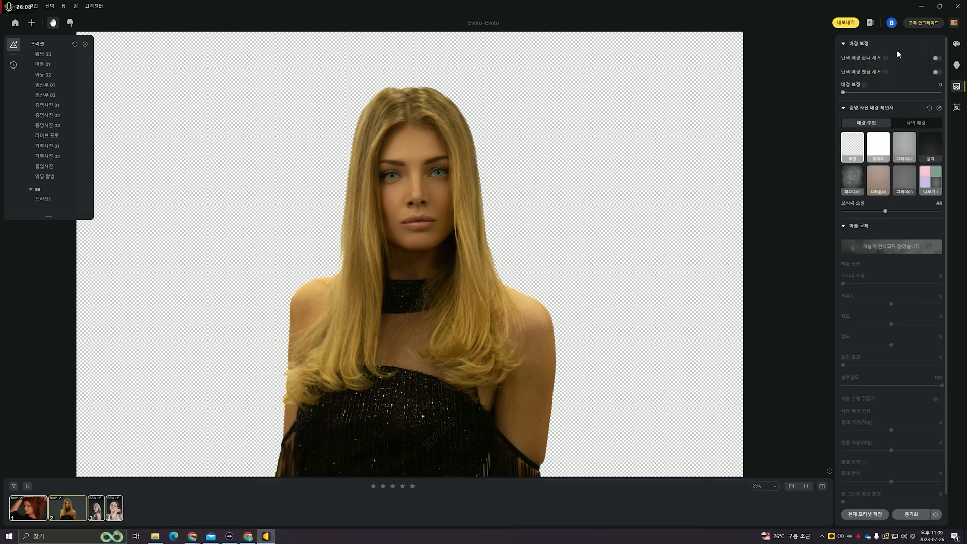